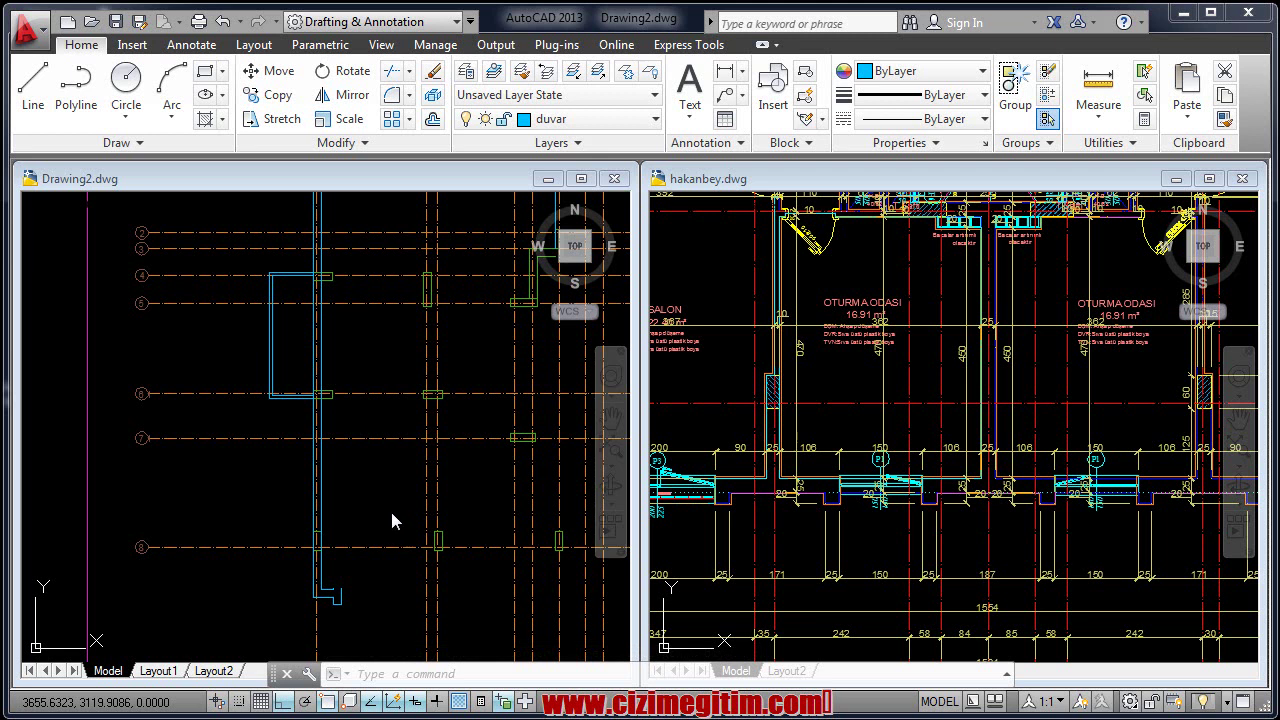
Grip the lower wall jog's corner twice, then cancel without changing the wall.
scroll(390, 508, up, 5)
middle_drag(343, 371, 297, 428)
scroll(297, 428, up, 4)
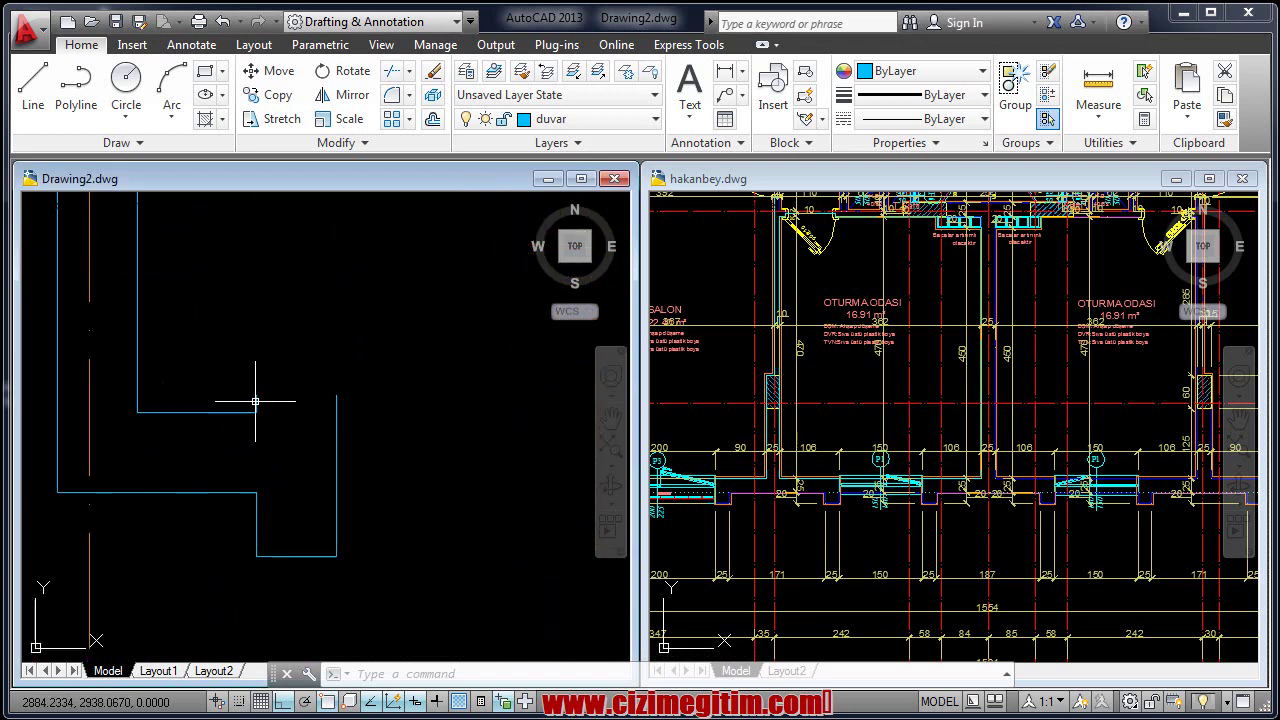
click(256, 411)
scroll(334, 443, down, 4)
middle_drag(334, 443, 324, 457)
key(Escape)
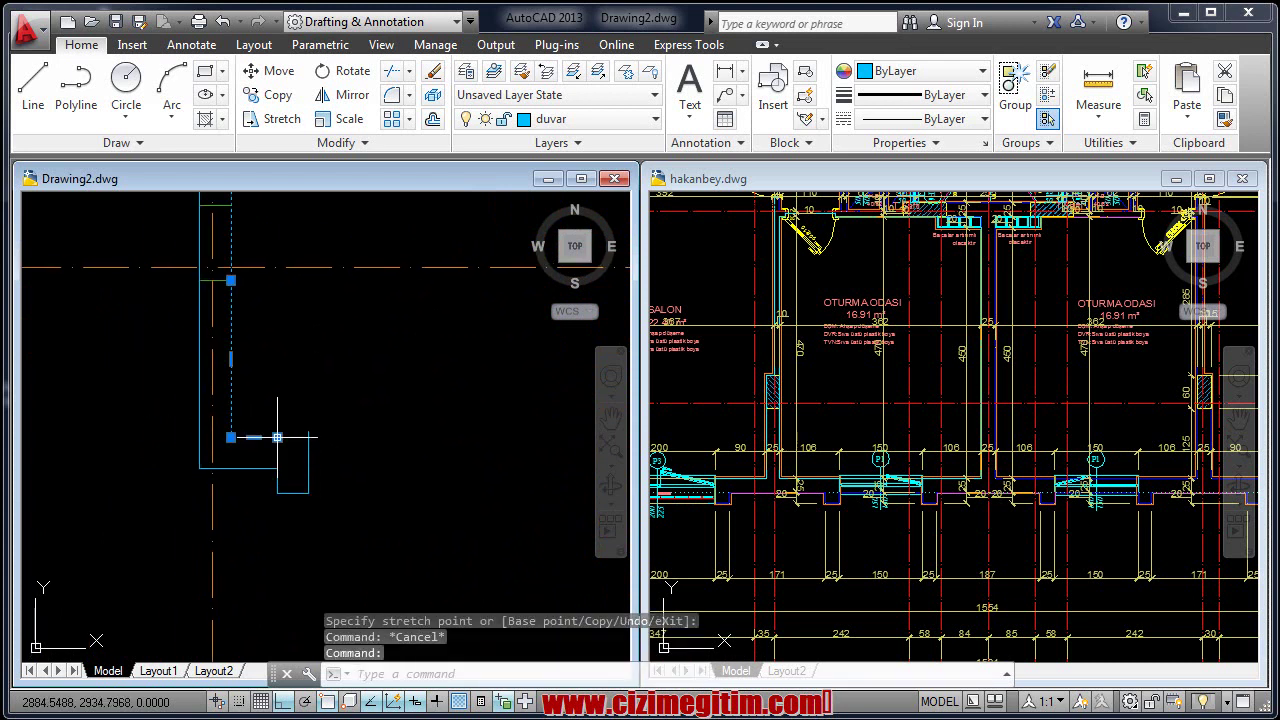
click(277, 437)
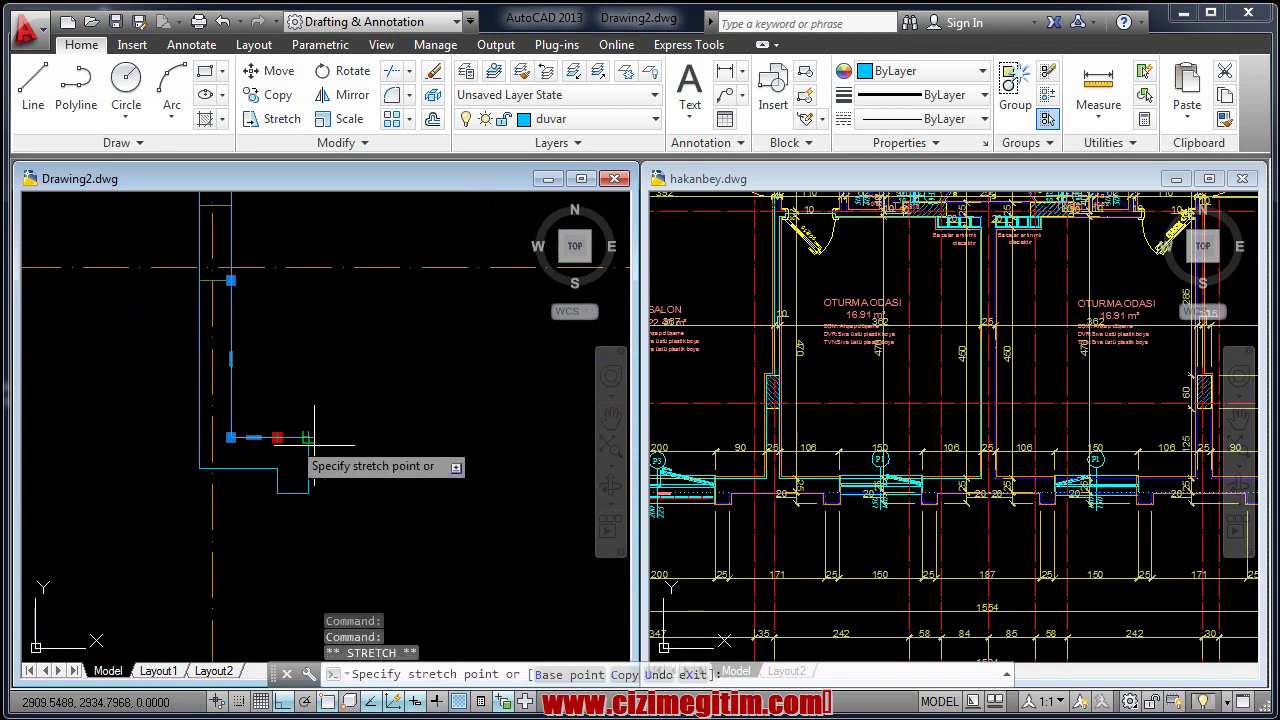
scroll(300, 462, down, 4)
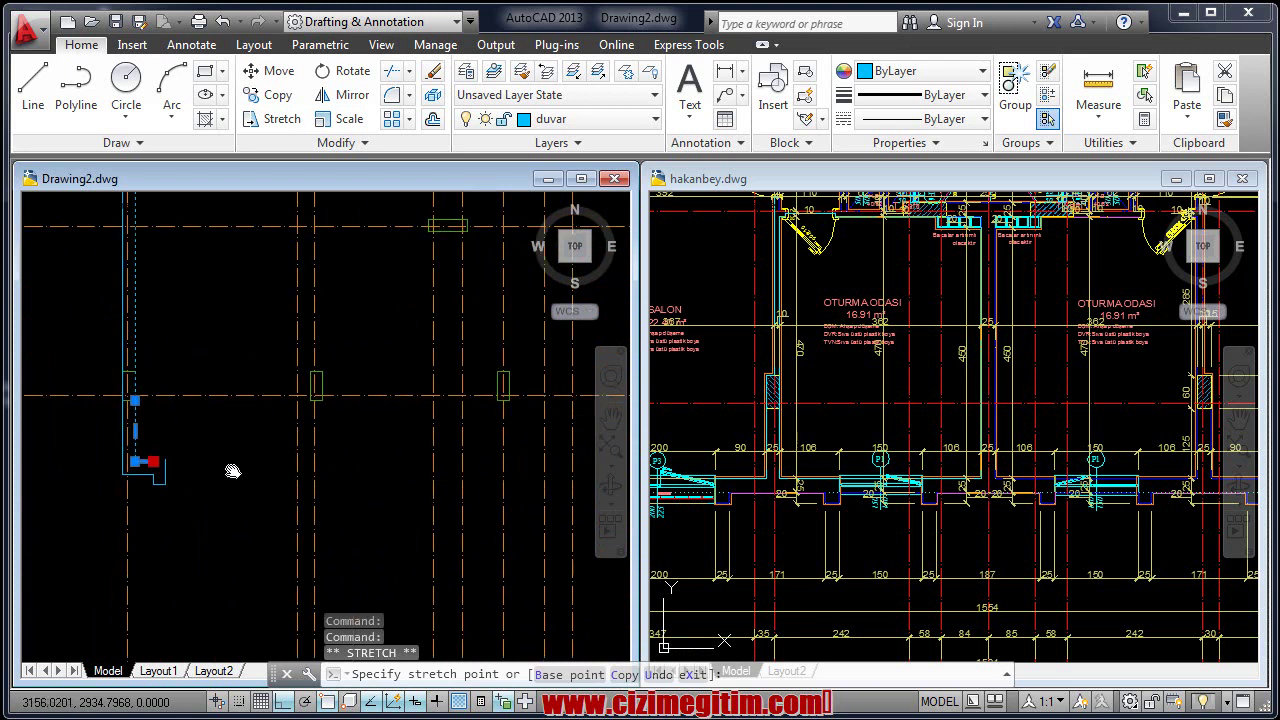
mouse_move(486, 500)
middle_down()
mouse_move(391, 497)
mouse_move(466, 509)
mouse_move(386, 517)
mouse_move(423, 600)
mouse_move(425, 548)
middle_up()
scroll(425, 548, up, 2)
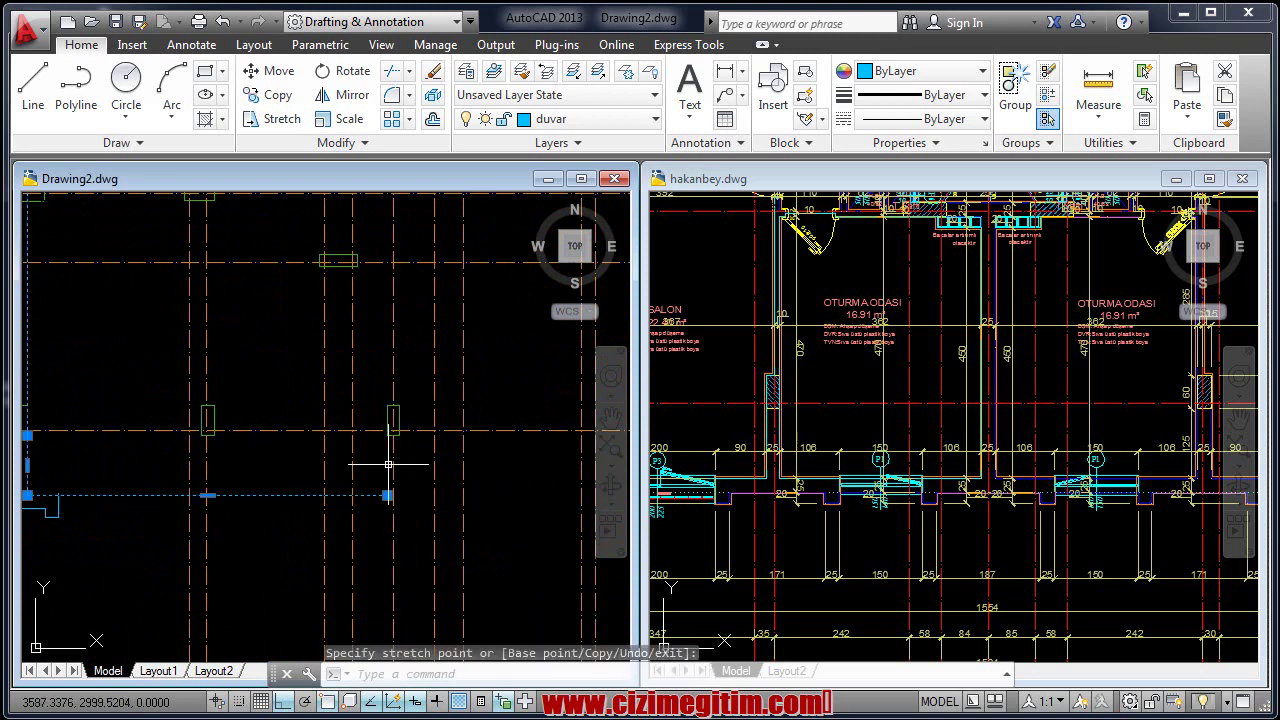
key(Escape)
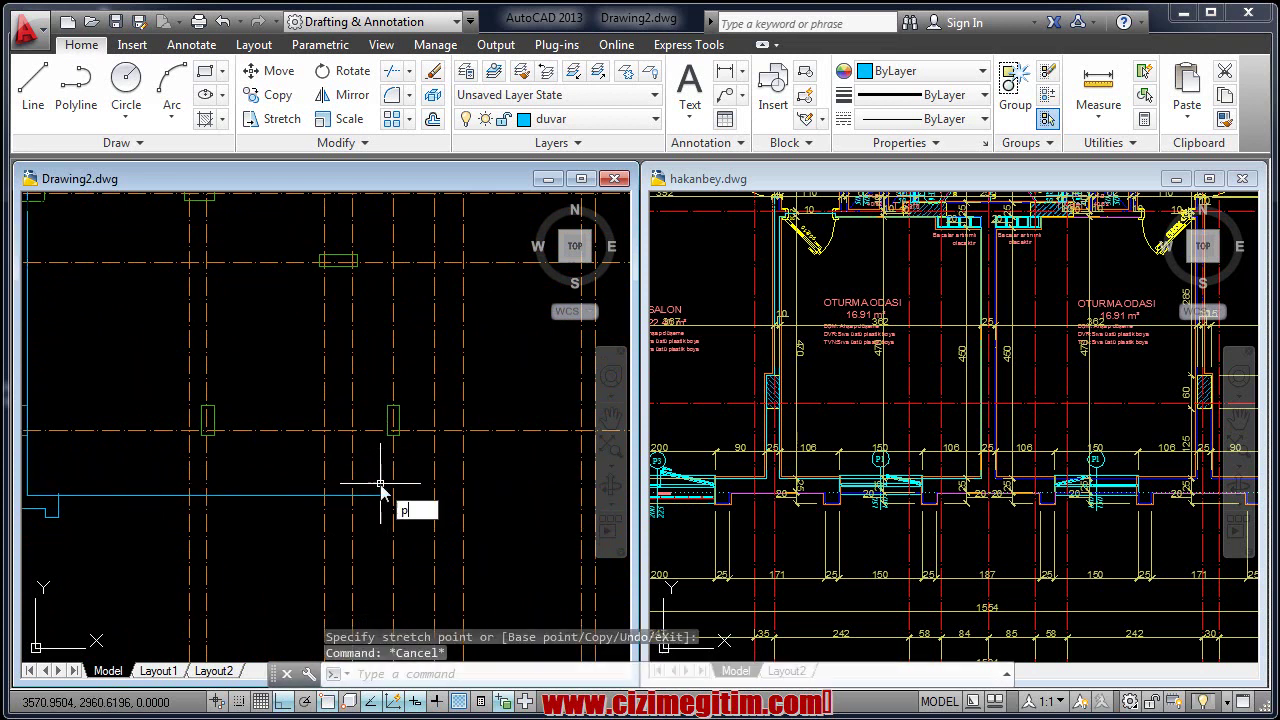
Draw a wall polyline rising 470 units from the lower wall line to the column corner.
key(Return)
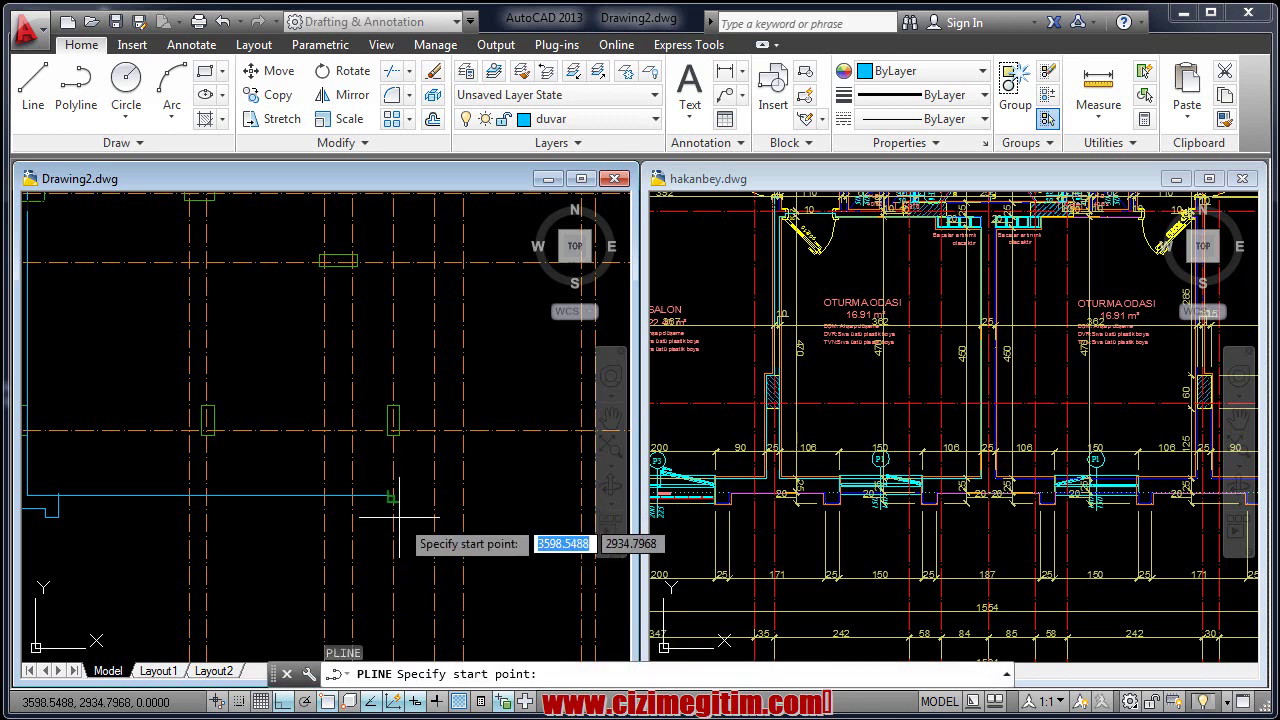
click(388, 493)
middle_drag(384, 396, 380, 502)
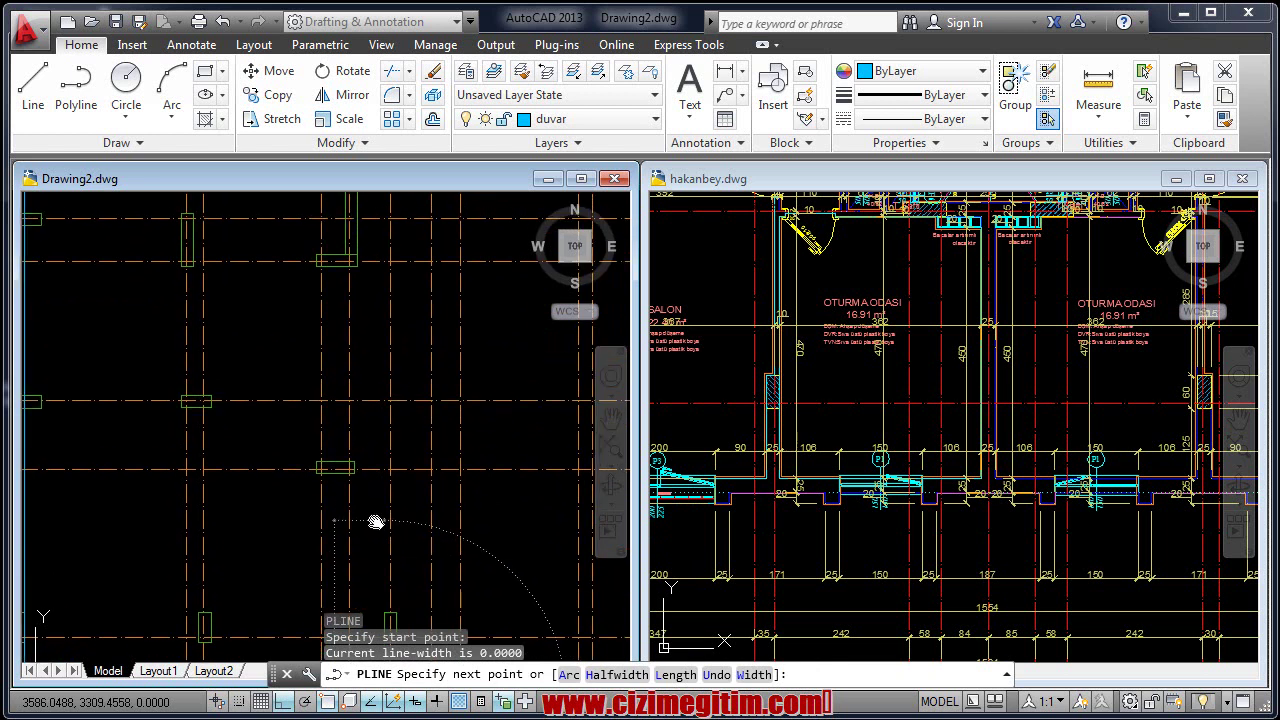
scroll(380, 490, up, 4)
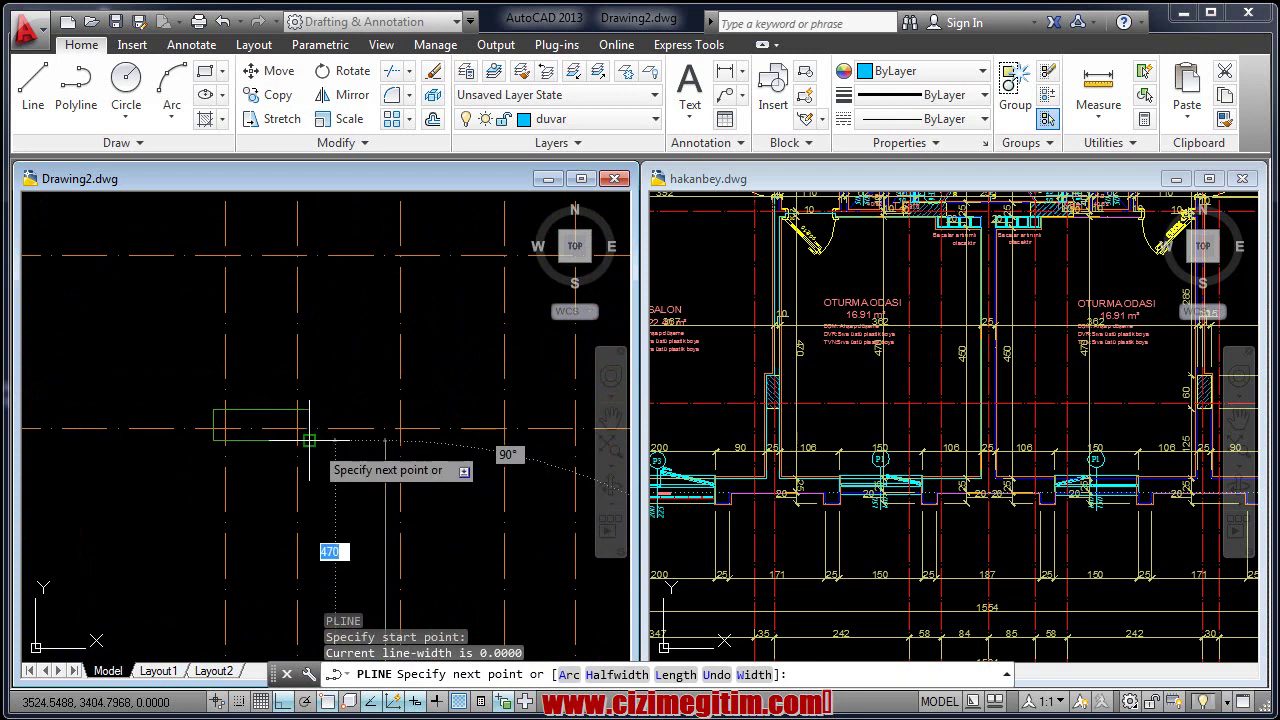
click(385, 440)
middle_drag(221, 443, 344, 490)
scroll(344, 490, up, 2)
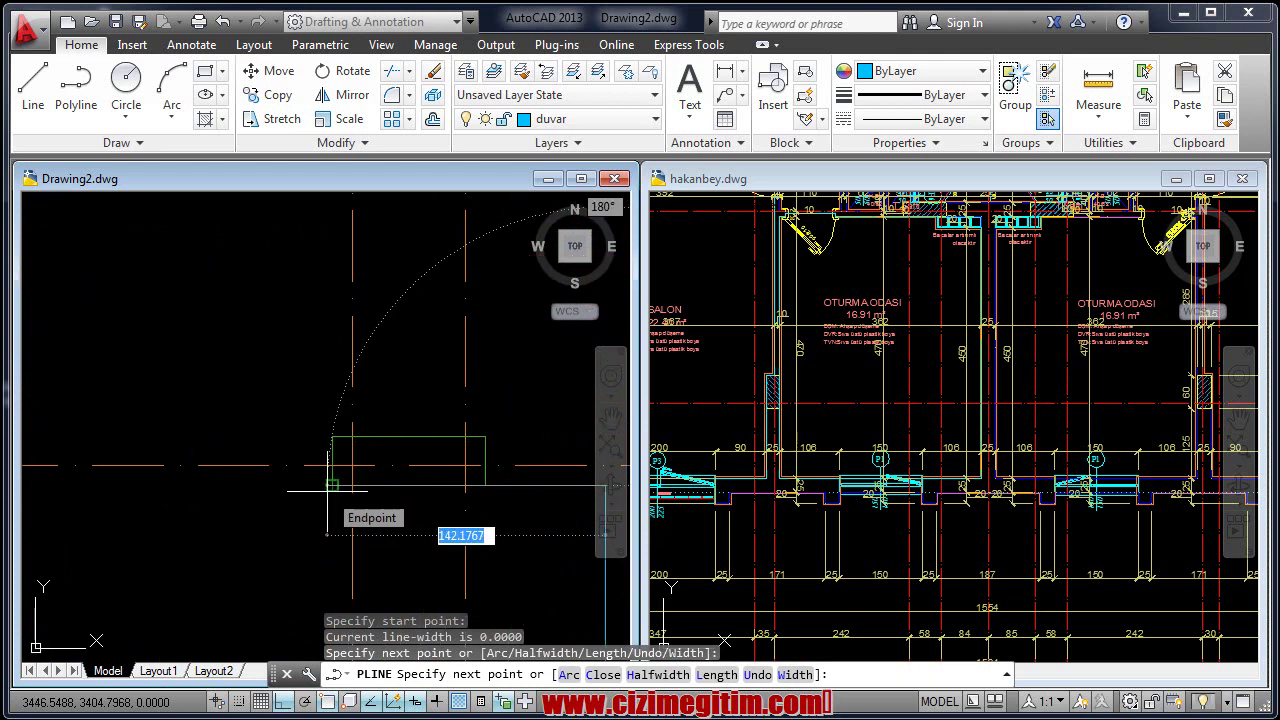
click(332, 486)
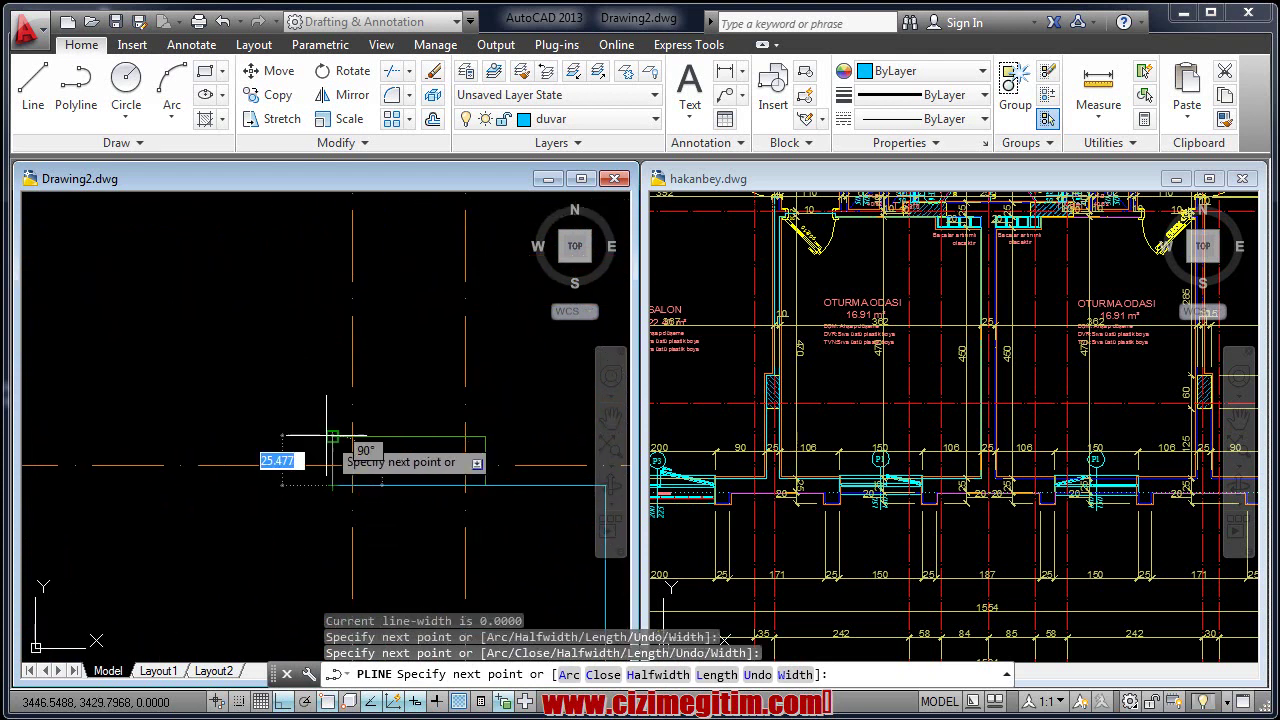
scroll(319, 465, up, 2)
right_click(295, 486)
click(310, 502)
scroll(300, 456, up, 2)
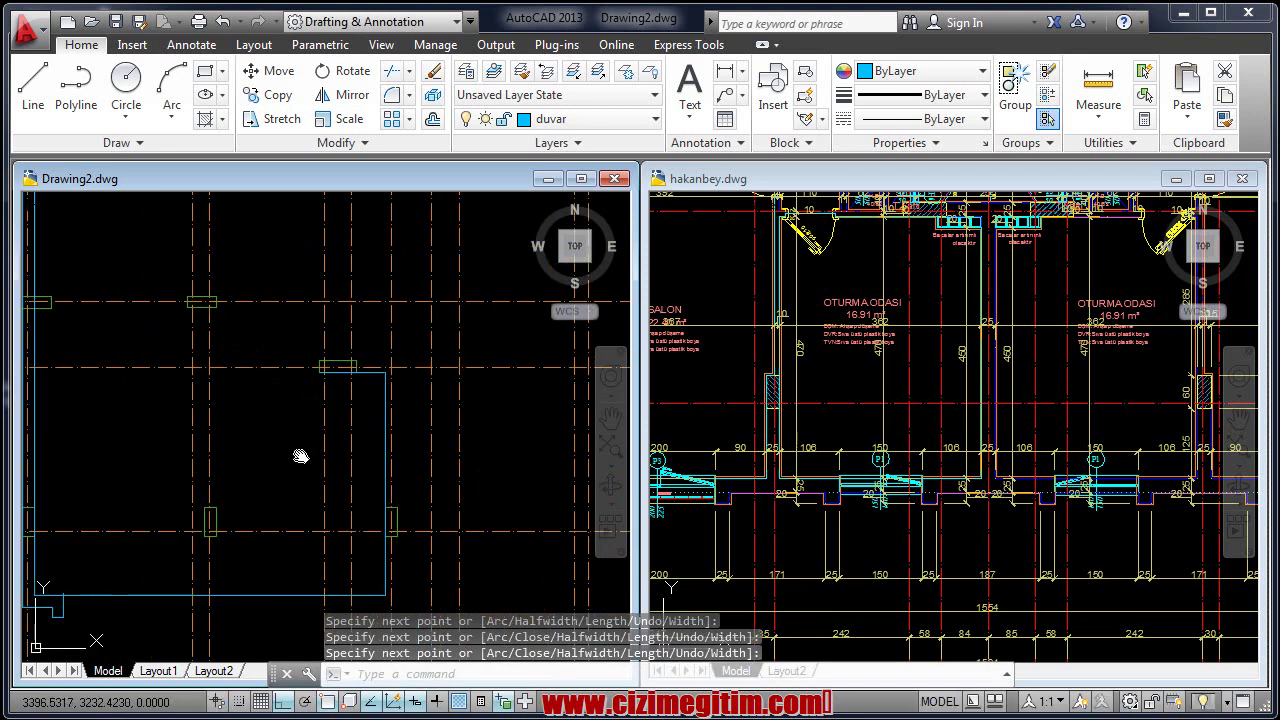
Stretch the lower-left wall jog's corner 15 units and clear the grips.
middle_drag(300, 456, 389, 418)
scroll(382, 505, down, 2)
scroll(323, 534, up, 2)
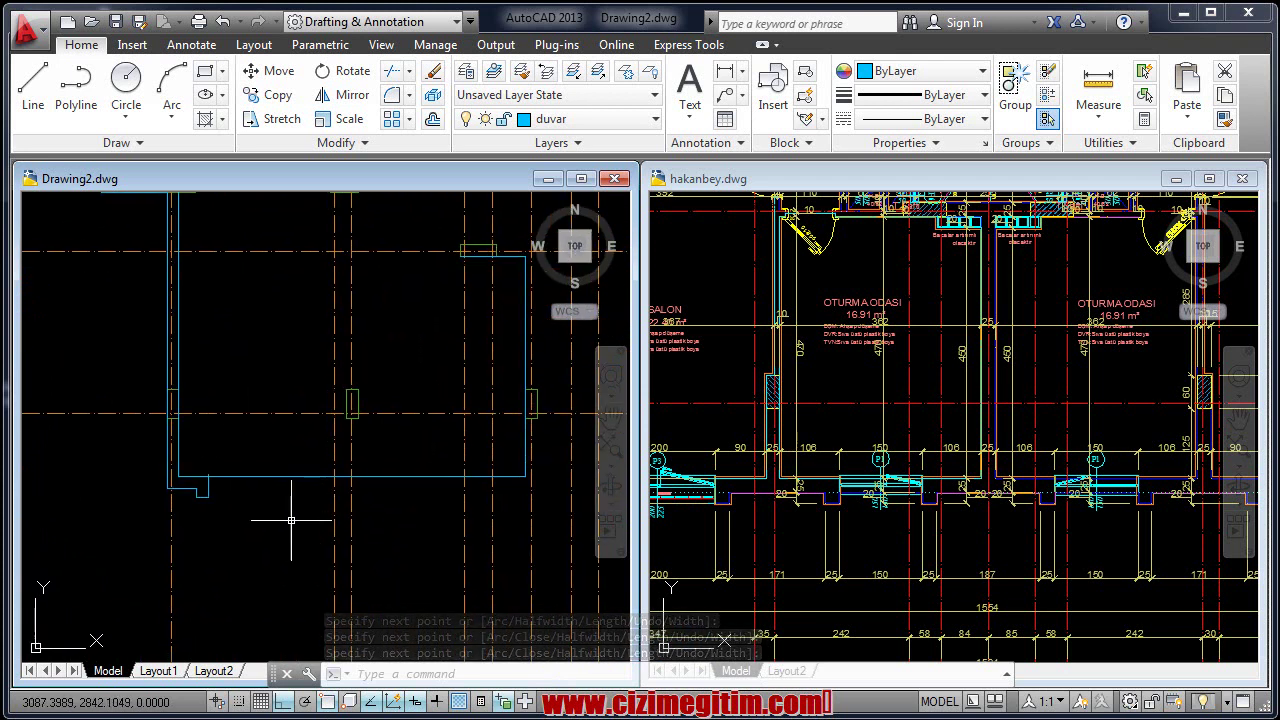
middle_drag(291, 520, 288, 534)
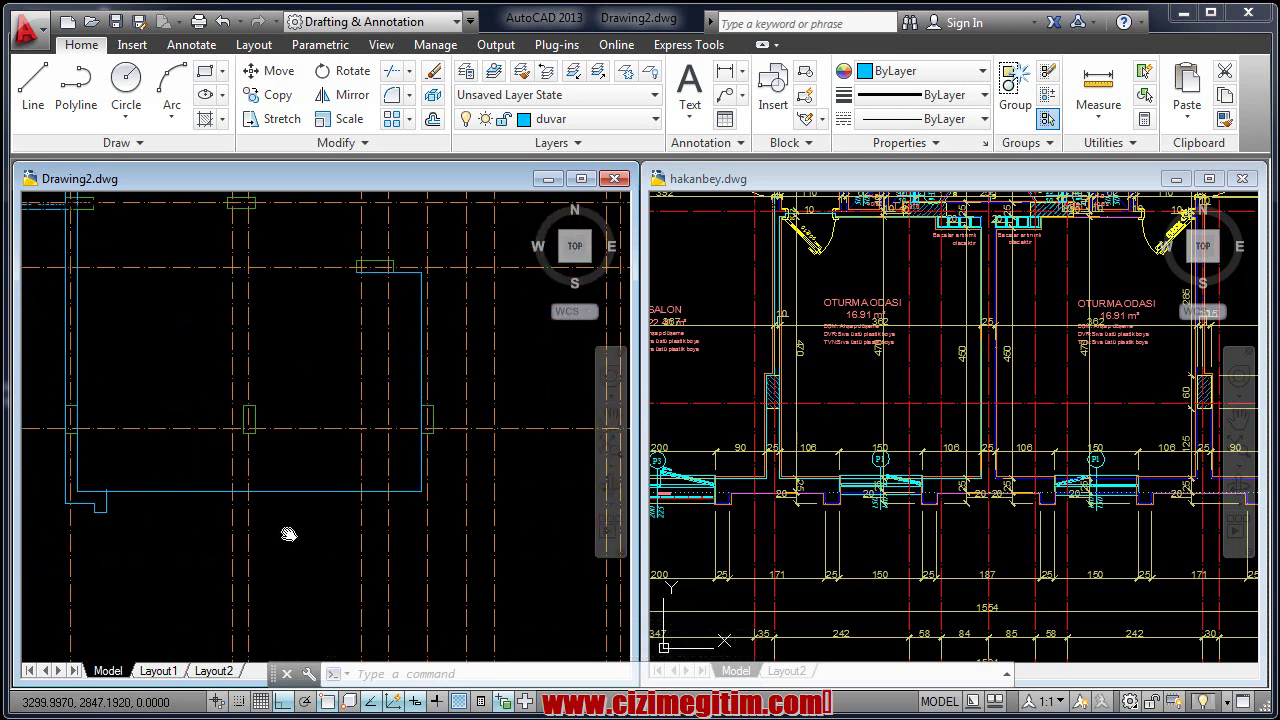
scroll(314, 523, up, 2)
scroll(153, 497, up, 1)
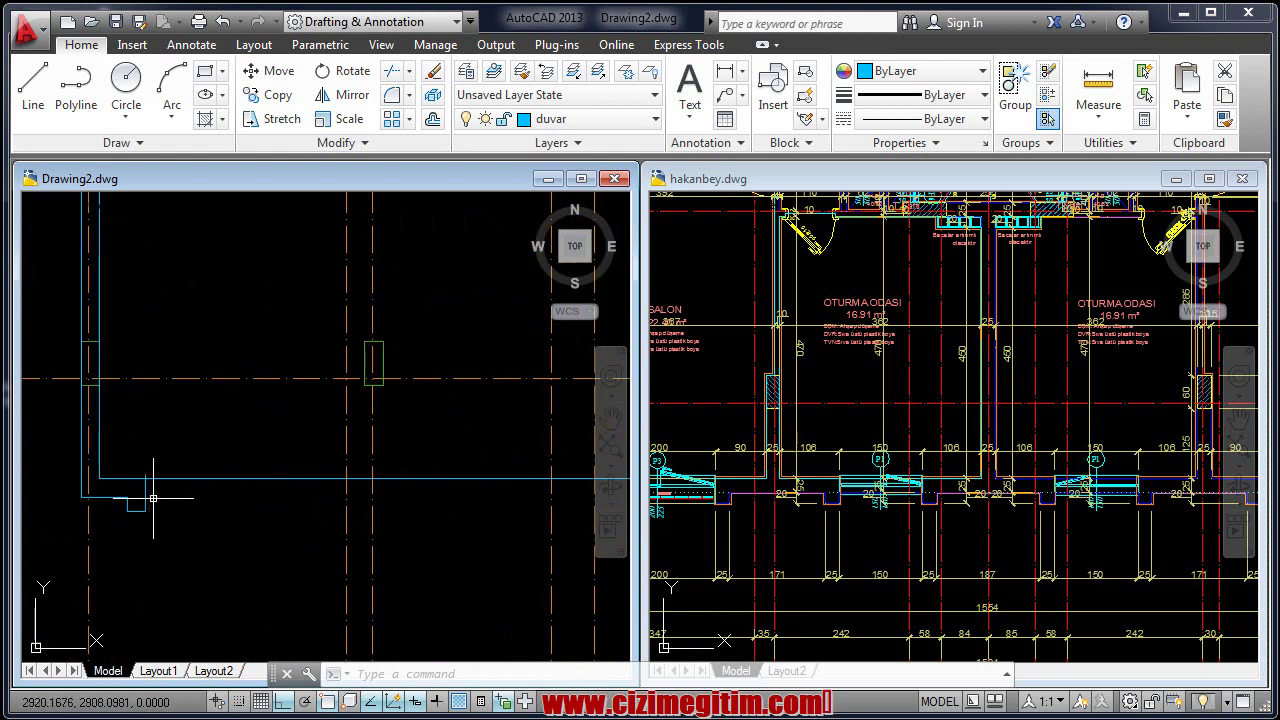
scroll(145, 493, up, 2)
scroll(145, 493, up, 1)
click(149, 454)
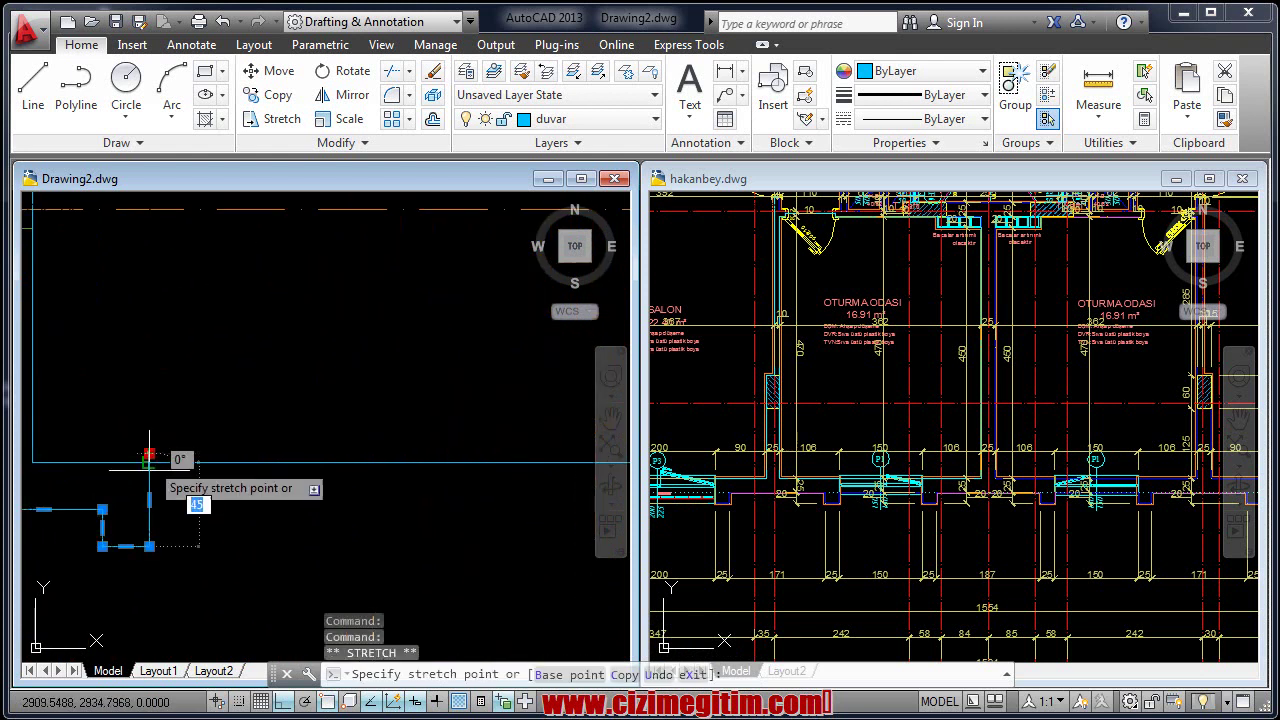
click(149, 510)
key(Escape)
key(Escape)
Select and deselect the wall polyline, then recentre the wall outline in view.
scroll(266, 489, down, 3)
mouse_move(191, 508)
middle_down()
mouse_move(143, 486)
mouse_move(186, 512)
middle_up()
drag(286, 470, 247, 486)
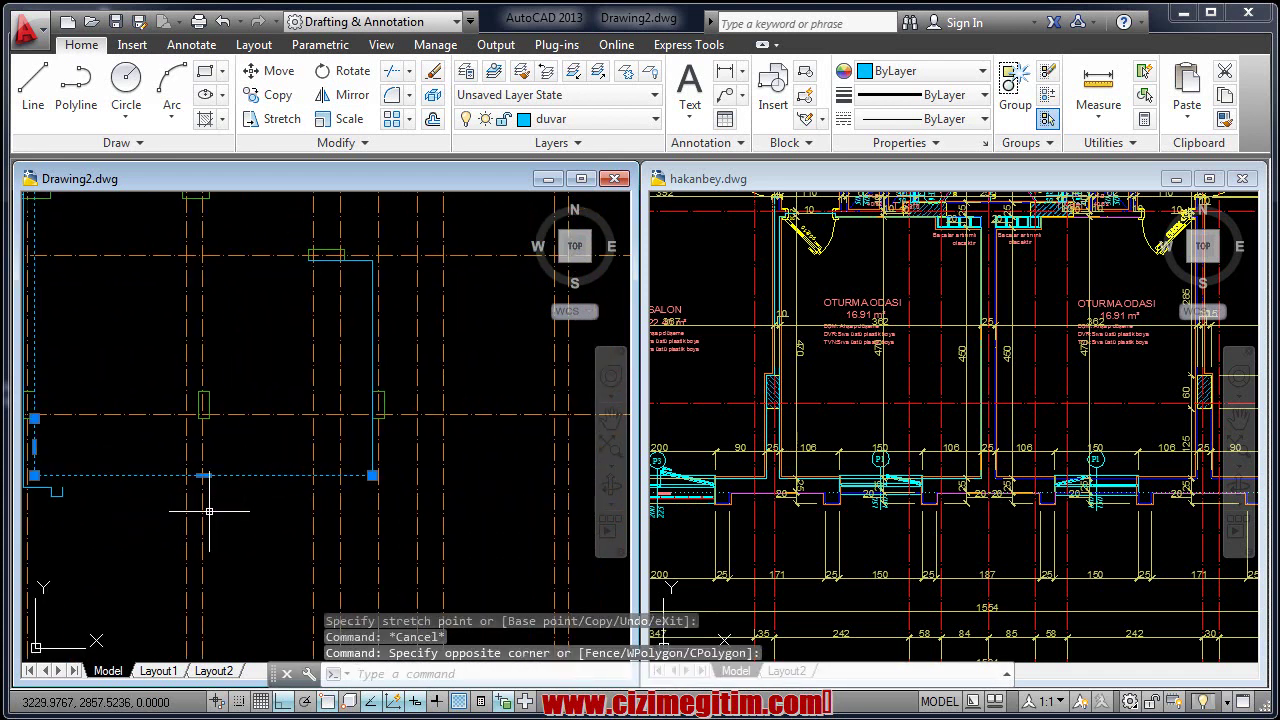
key(Escape)
middle_drag(369, 321, 435, 338)
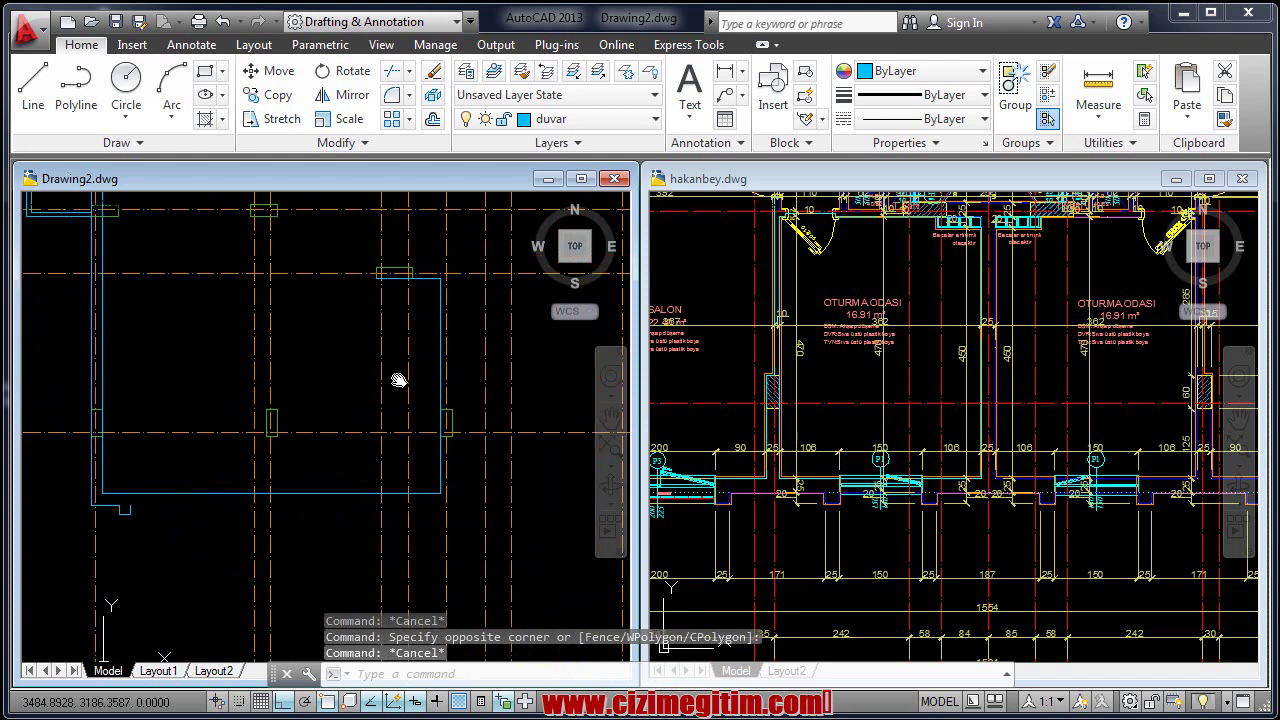
middle_drag(291, 425, 296, 419)
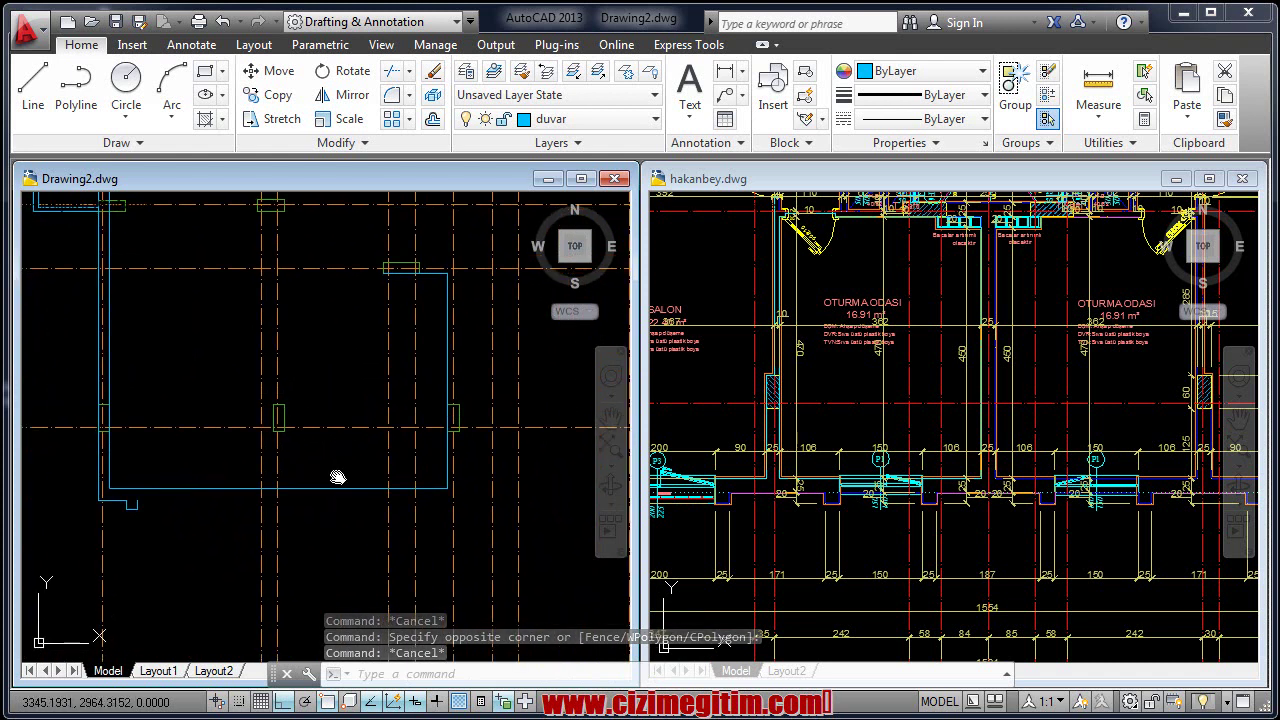
middle_drag(267, 478, 291, 473)
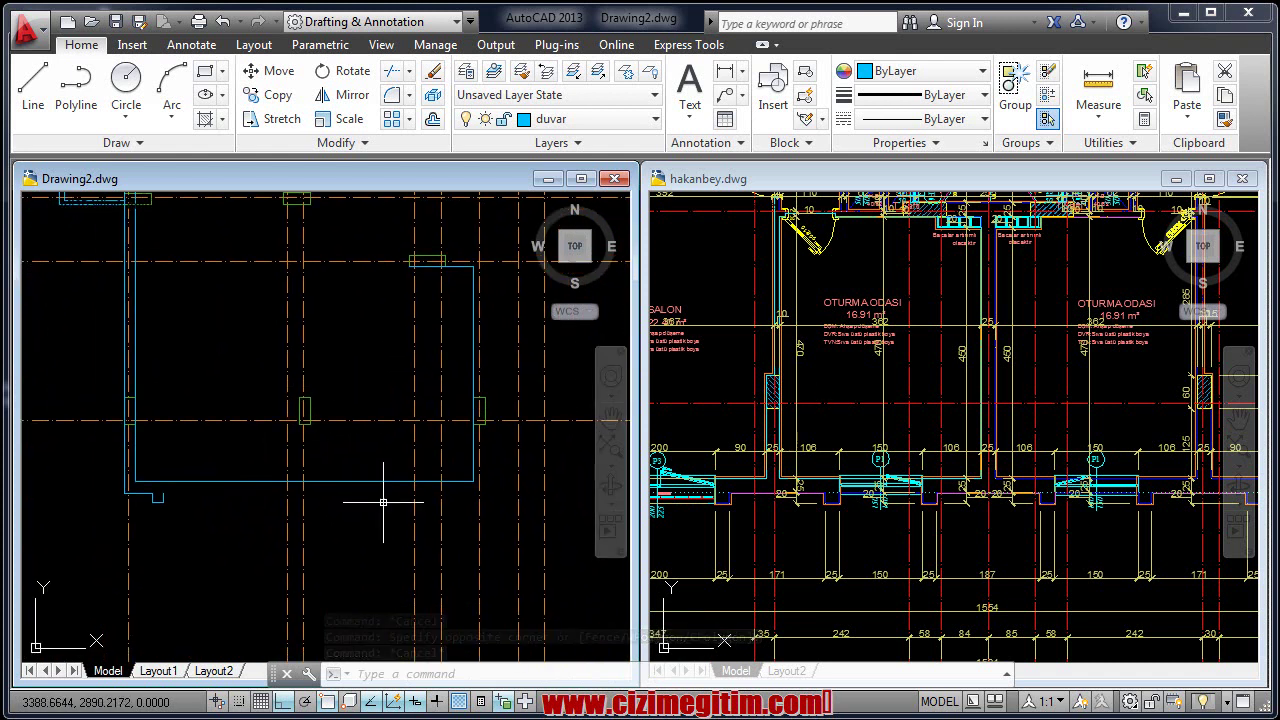
text(pl)
key(Return)
scroll(493, 507, up, 2)
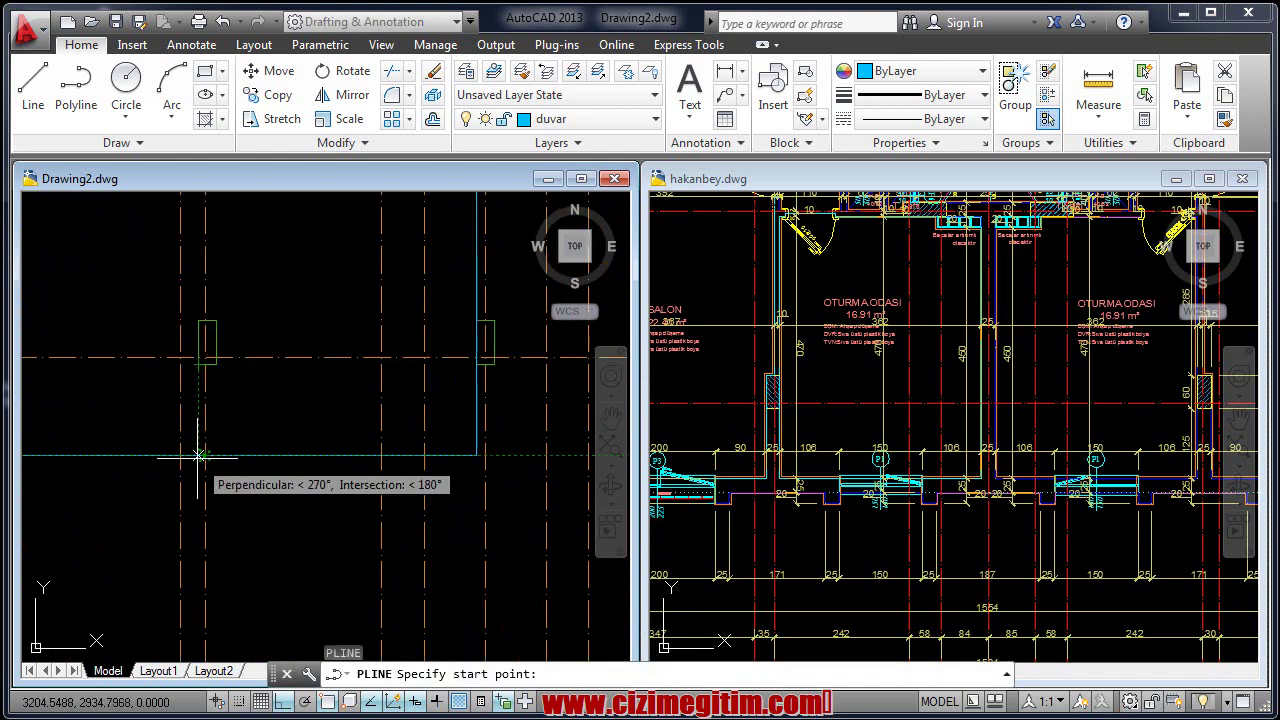
Start a second wall polyline on the lower wall line, rising to the column's top-left corner.
scroll(165, 455, up, 2)
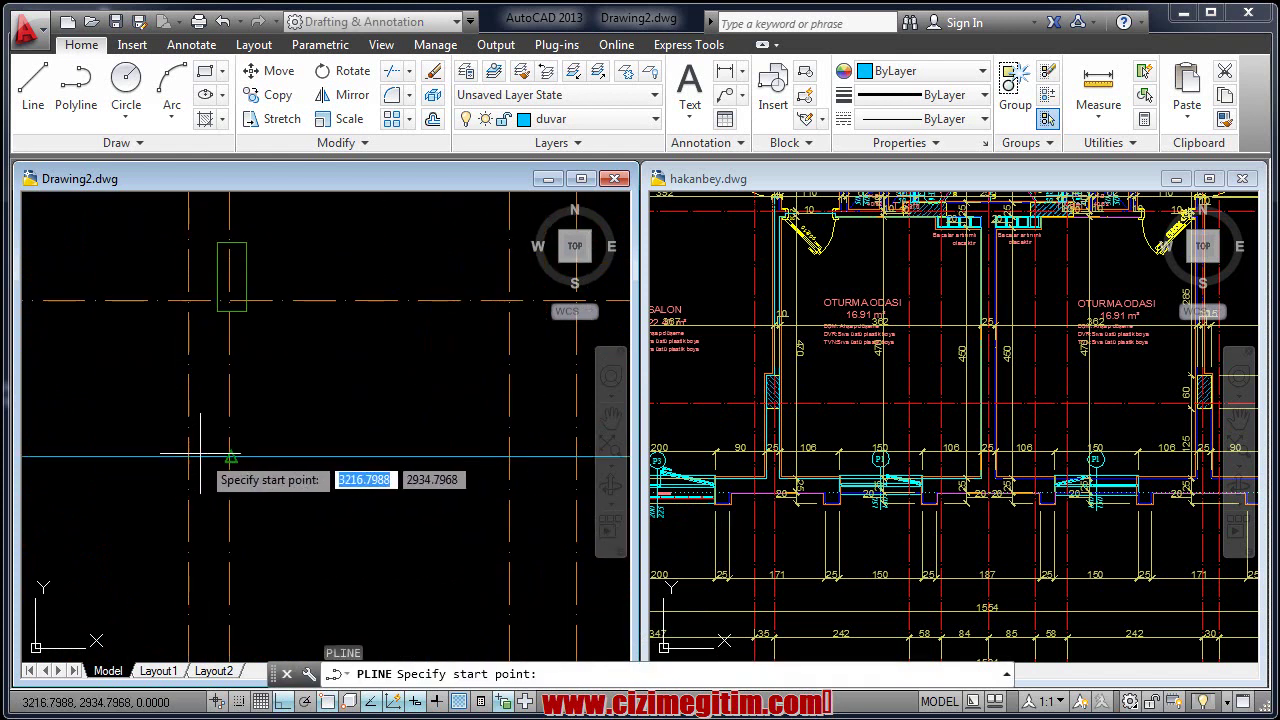
scroll(217, 457, down, 2)
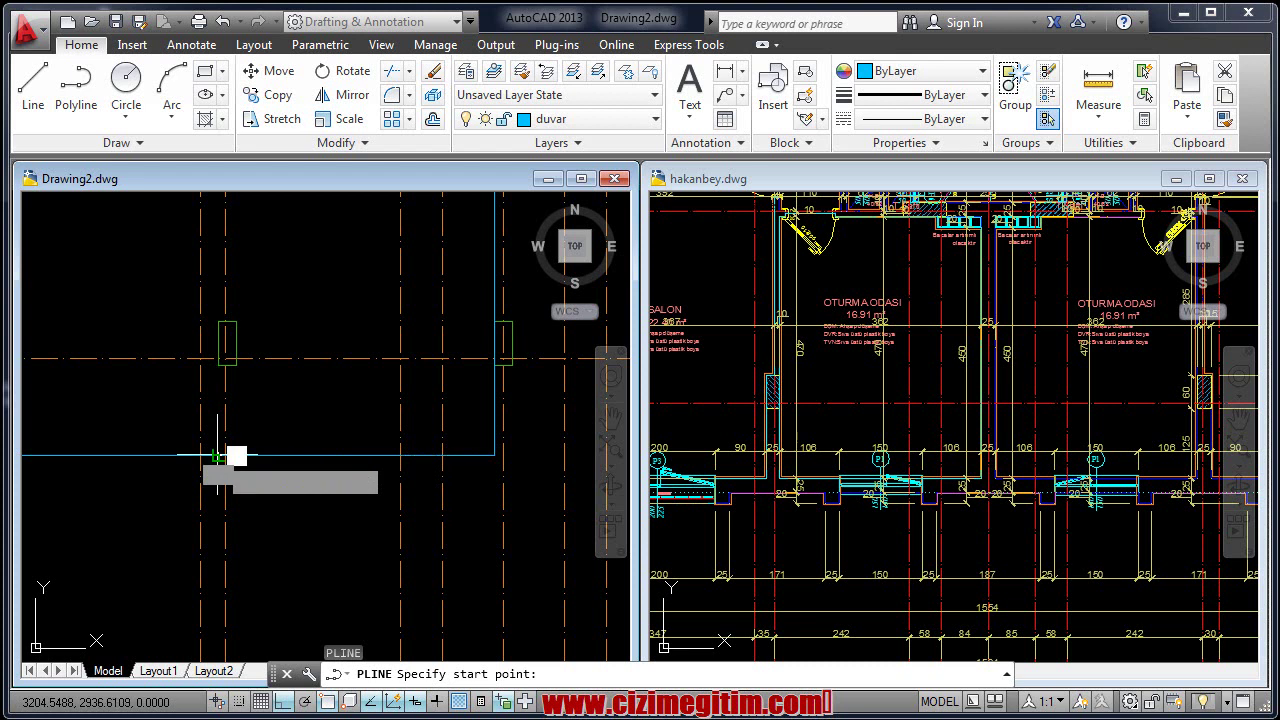
click(217, 457)
middle_drag(219, 364, 232, 510)
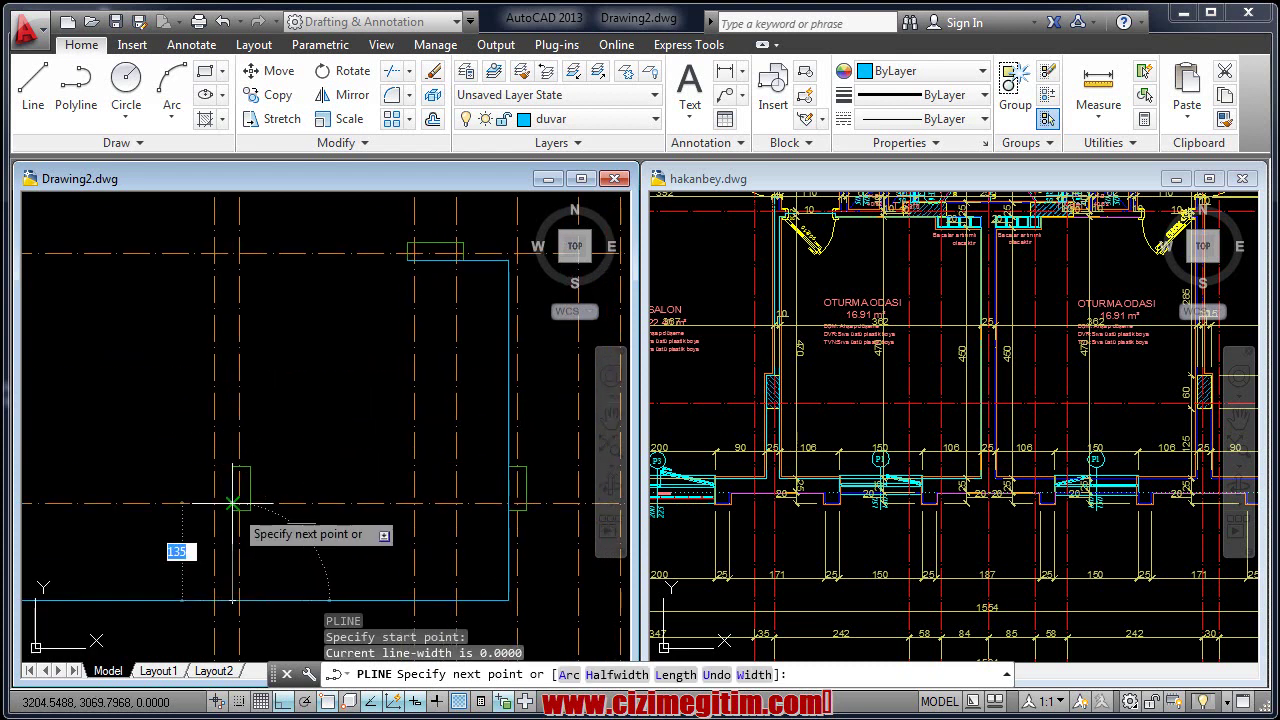
scroll(237, 503, up, 5)
click(207, 414)
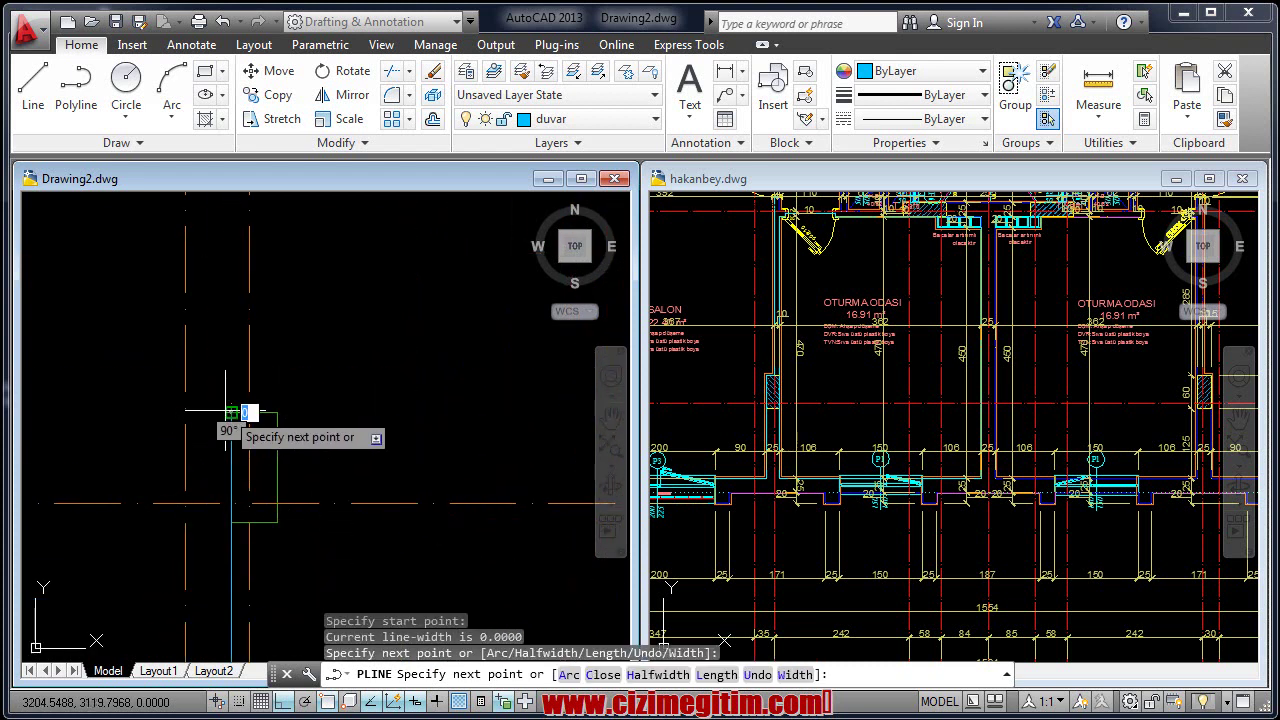
click(230, 410)
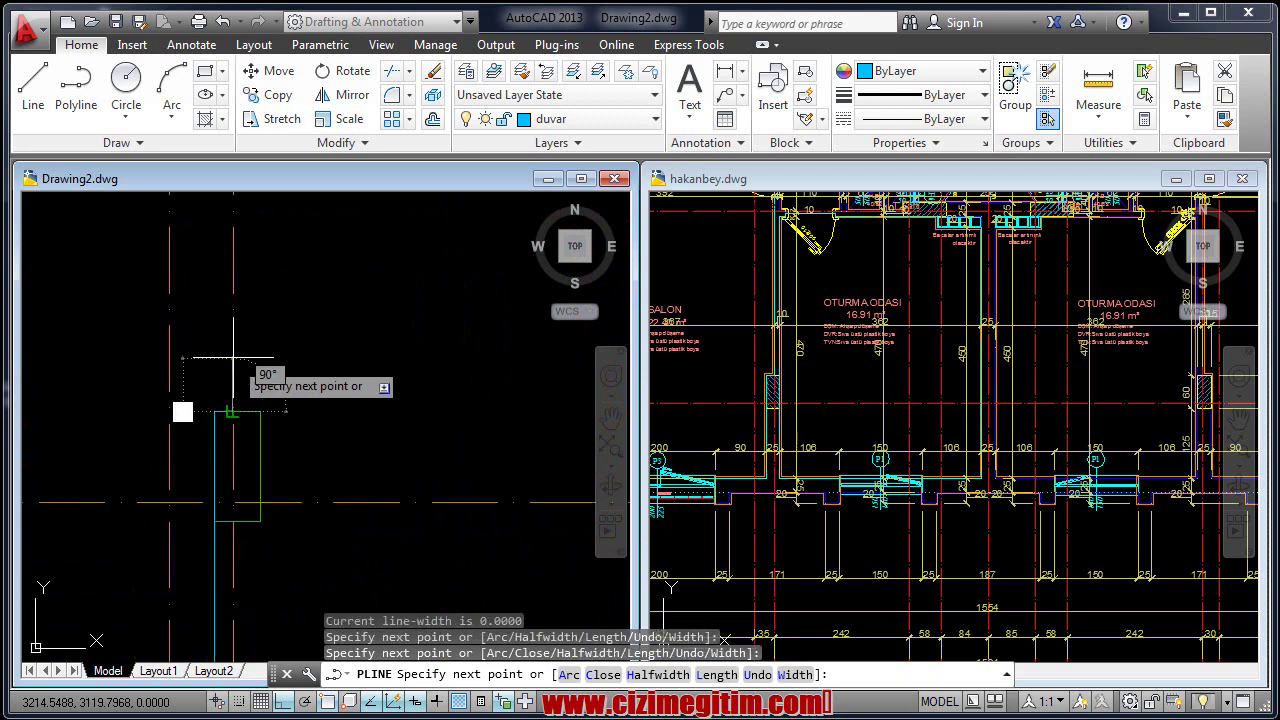
scroll(270, 480, down, 2)
mouse_move(266, 434)
middle_down()
mouse_move(300, 572)
mouse_move(343, 557)
middle_up()
scroll(355, 515, up, 2)
Continue the wall to the middle column's top corner and finish the polyline.
click(367, 404)
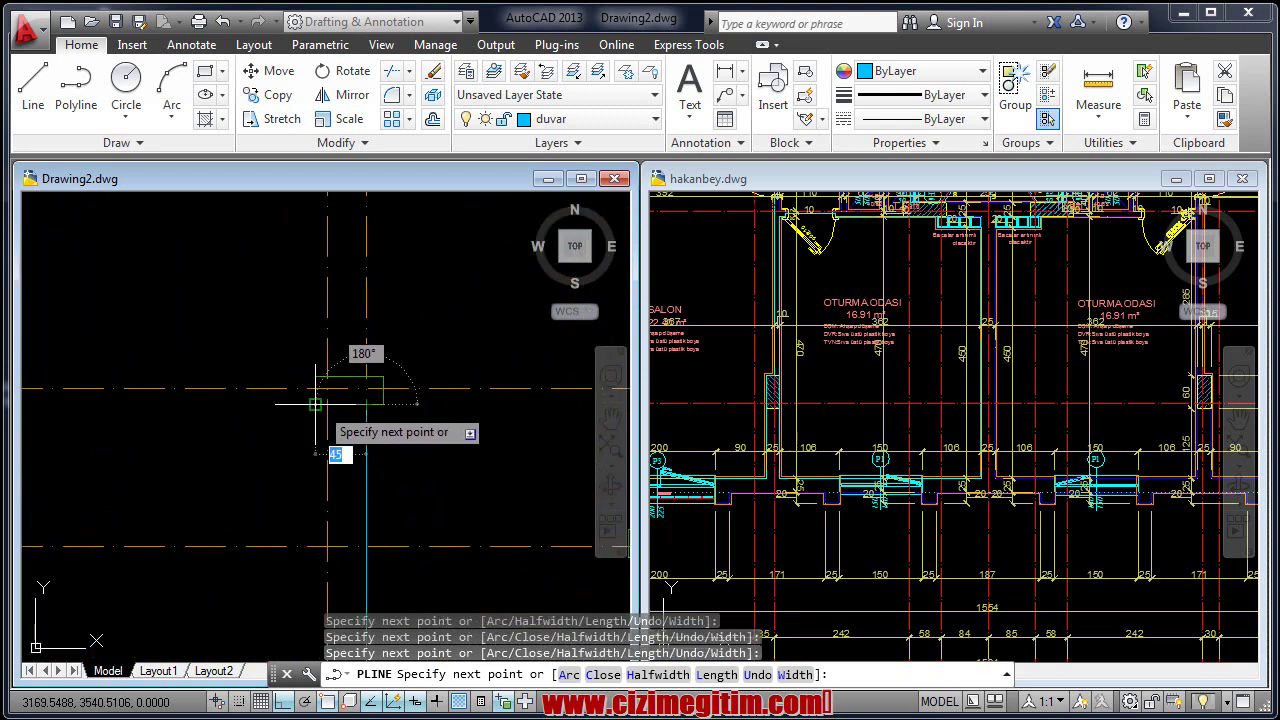
scroll(315, 404, up, 2)
middle_drag(317, 385, 245, 410)
scroll(184, 394, up, 4)
scroll(183, 389, down, 2)
scroll(165, 428, down, 2)
scroll(165, 428, up, 2)
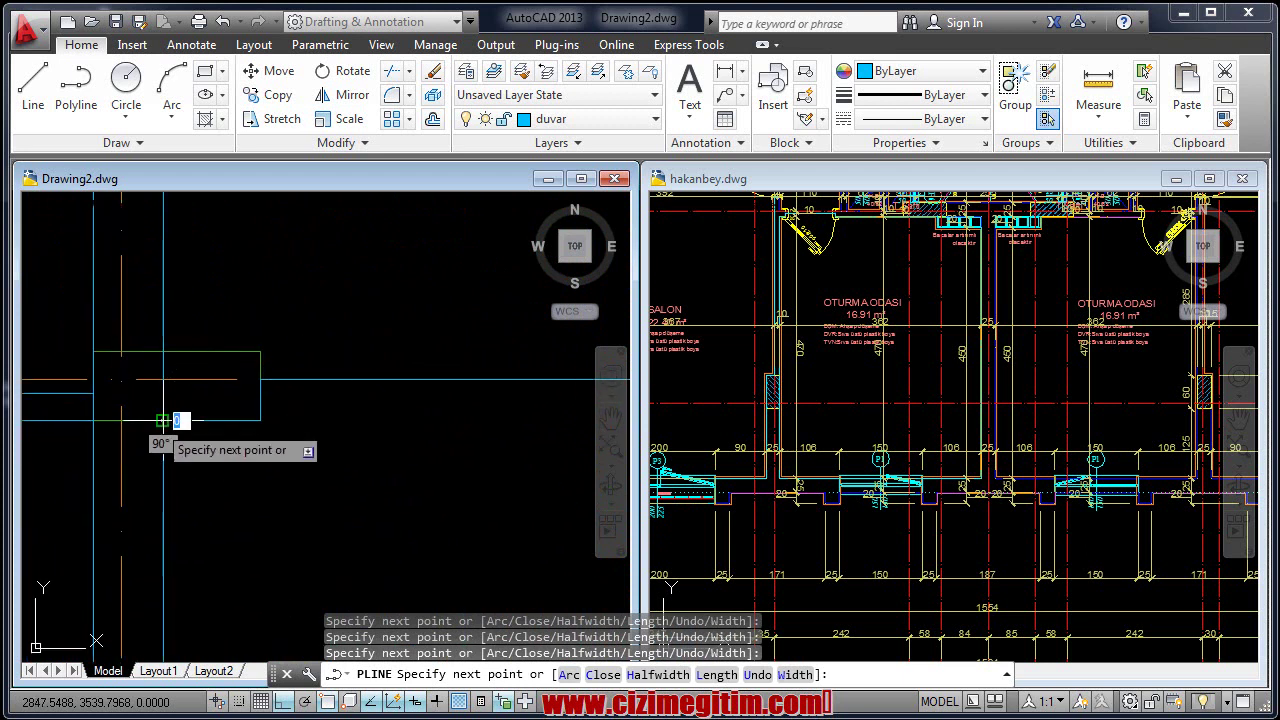
key(Return)
scroll(165, 420, down, 2)
middle_drag(286, 505, 205, 472)
middle_drag(356, 570, 348, 492)
right_click(357, 459)
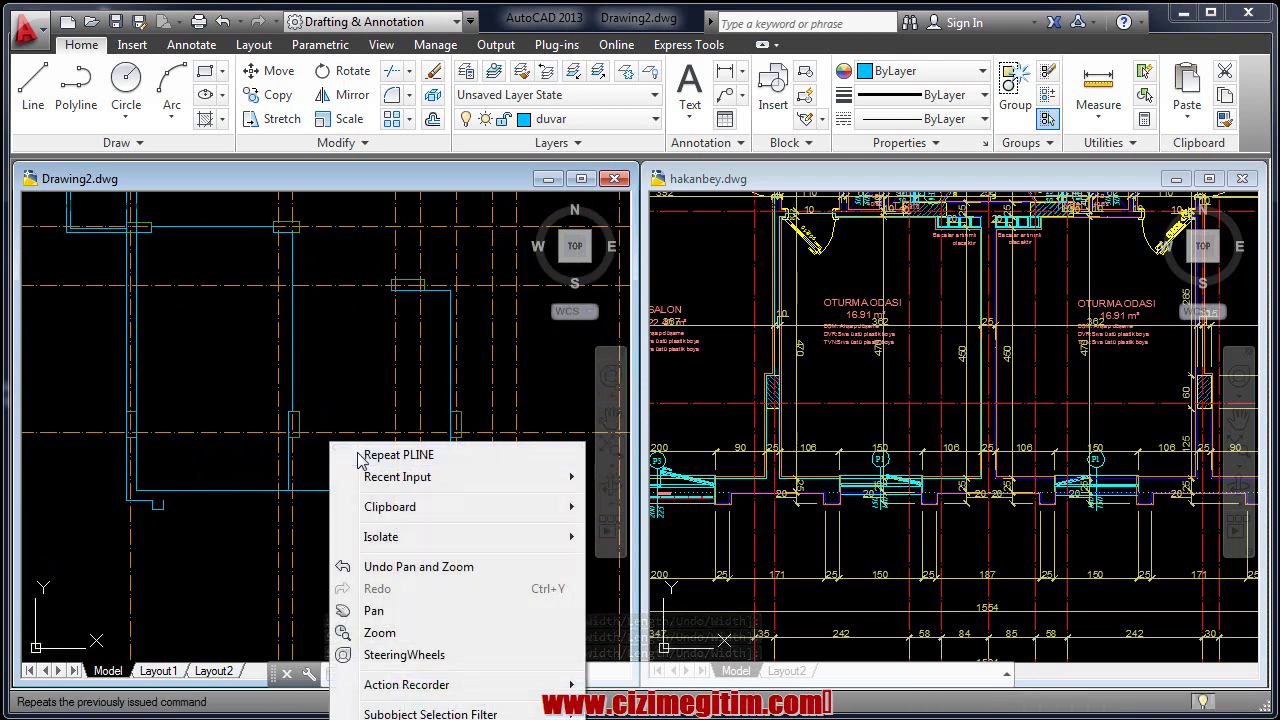
Start a third wall polyline perpendicular to the lower wall line, then zoom out.
click(380, 455)
scroll(300, 500, up, 3)
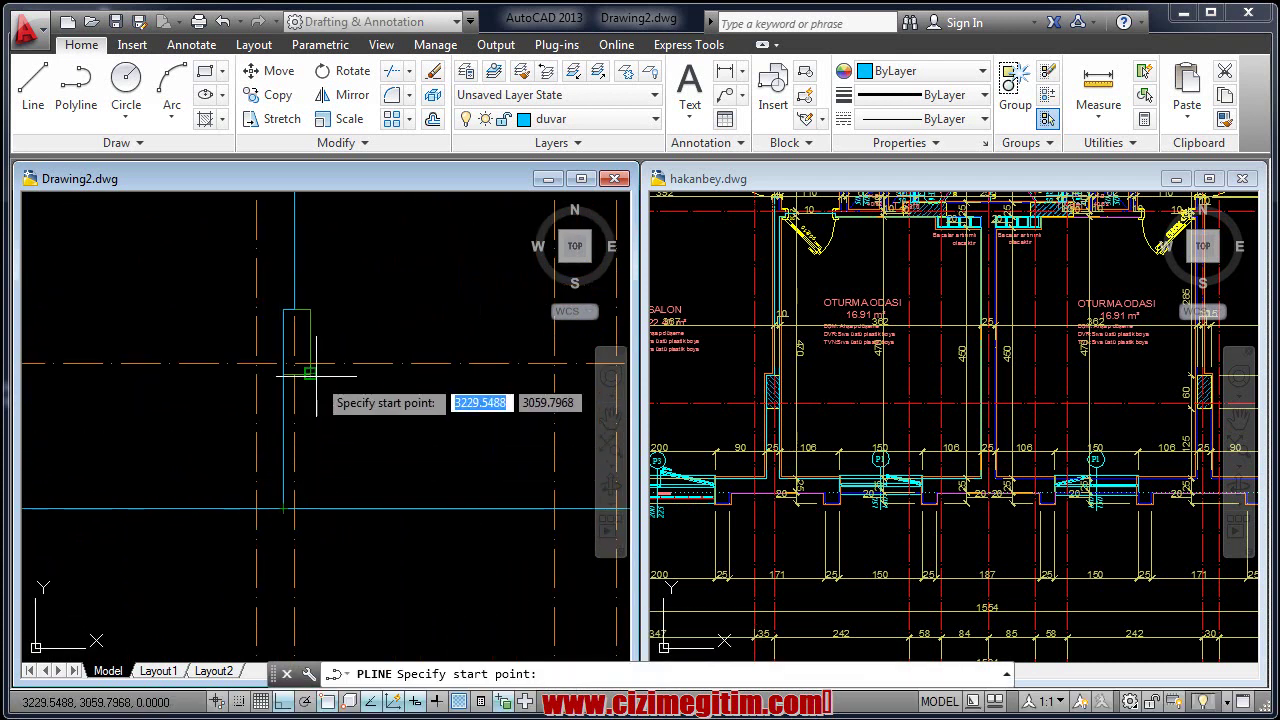
click(309, 509)
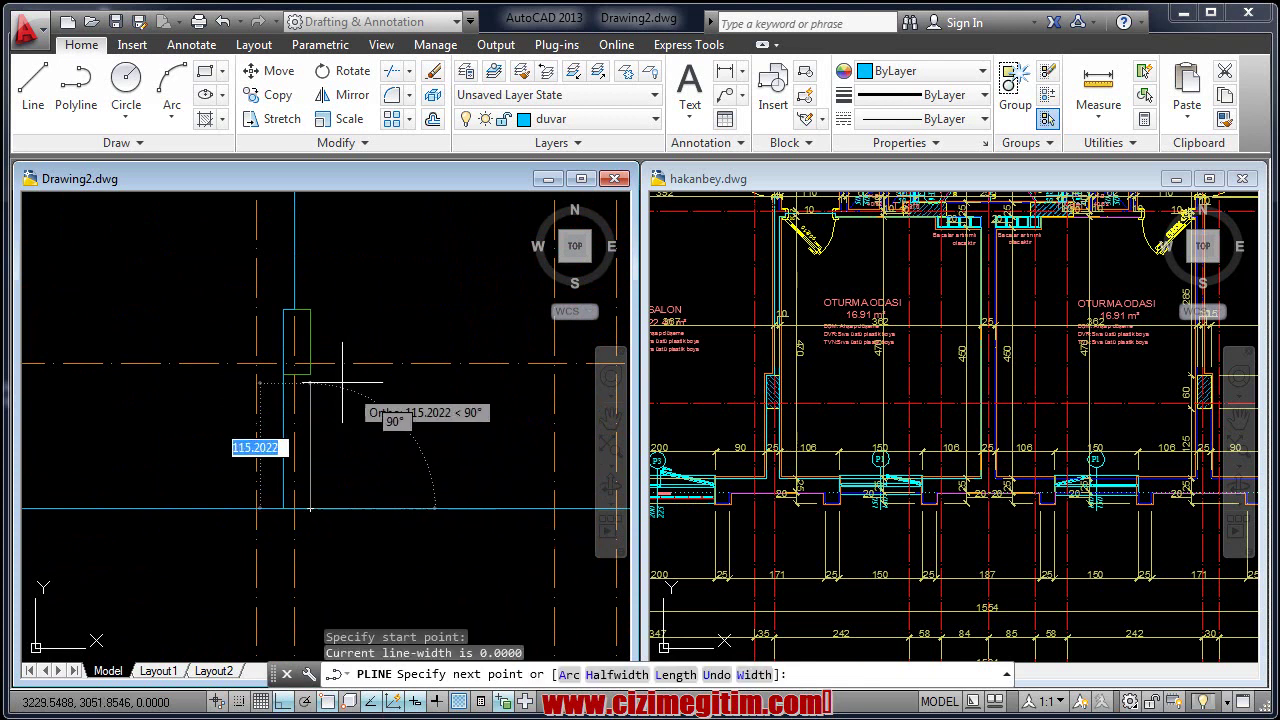
scroll(304, 475, down, 3)
scroll(304, 476, down, 2)
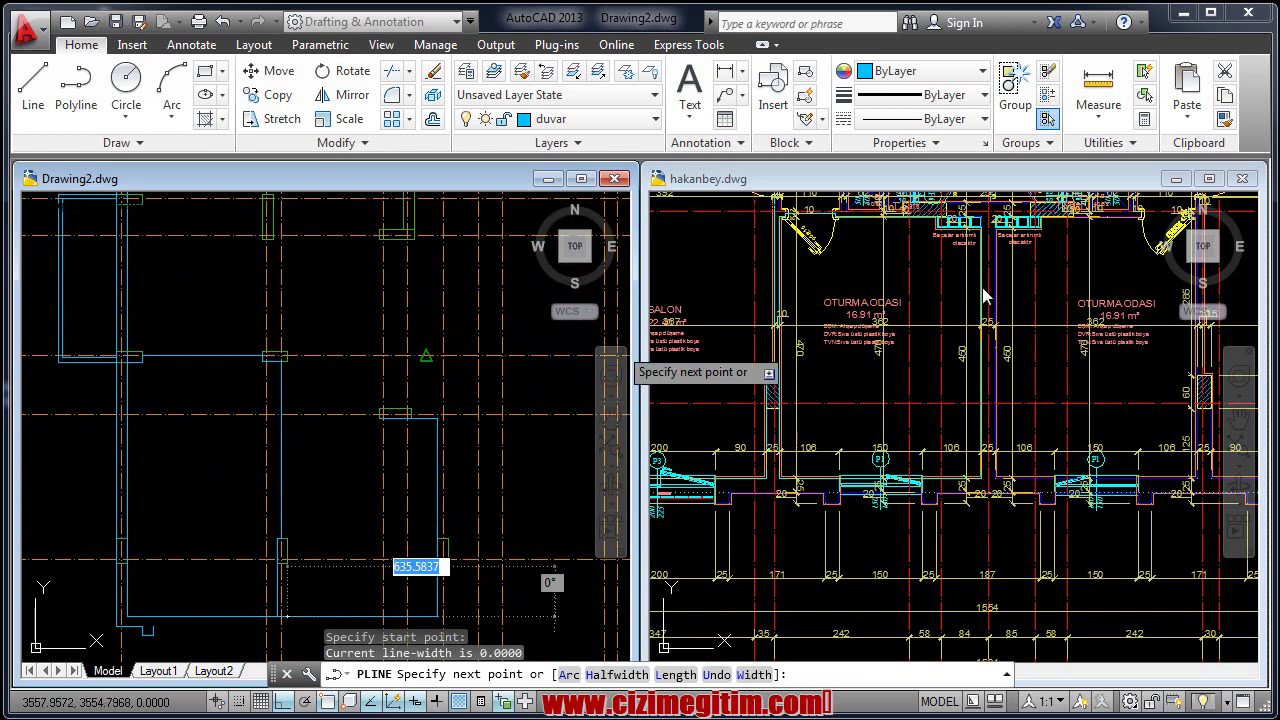
Bring hakanbey.dwg's WC and OTURMA ODASI doorway into view, then return to Drawing2.
click(935, 250)
scroll(933, 300, up, 2)
scroll(932, 352, up, 3)
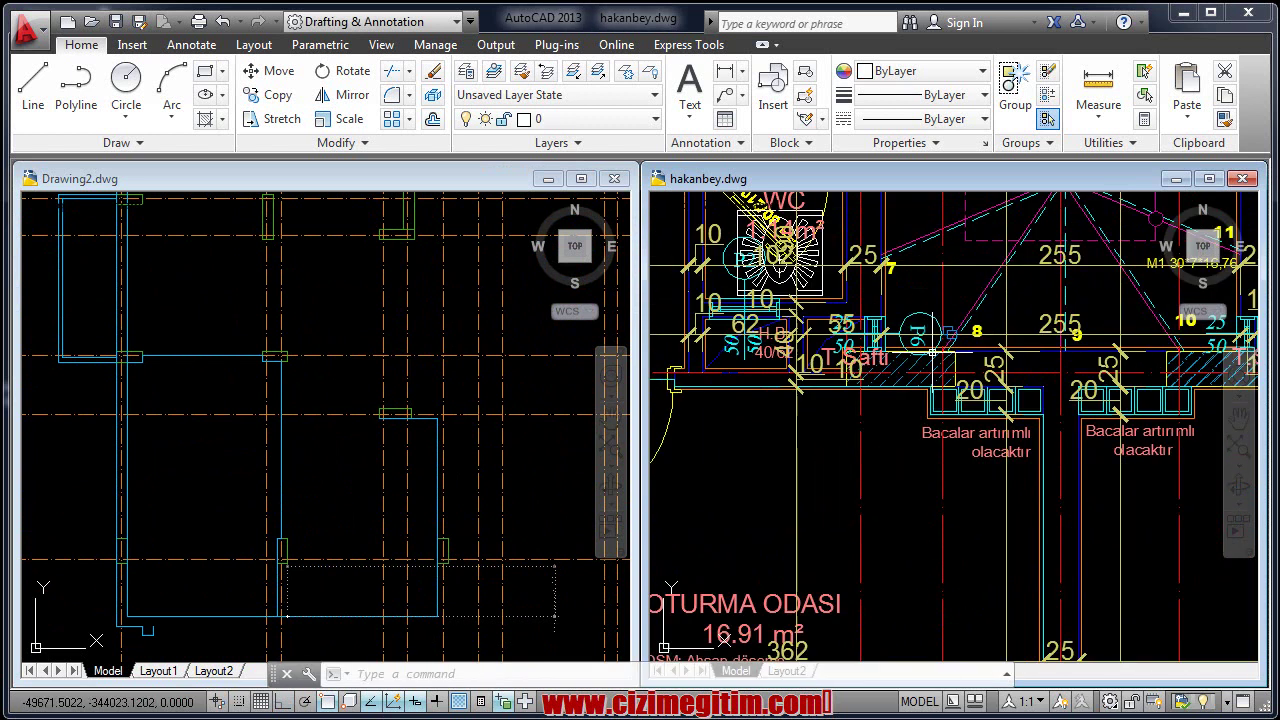
middle_drag(855, 411, 1007, 420)
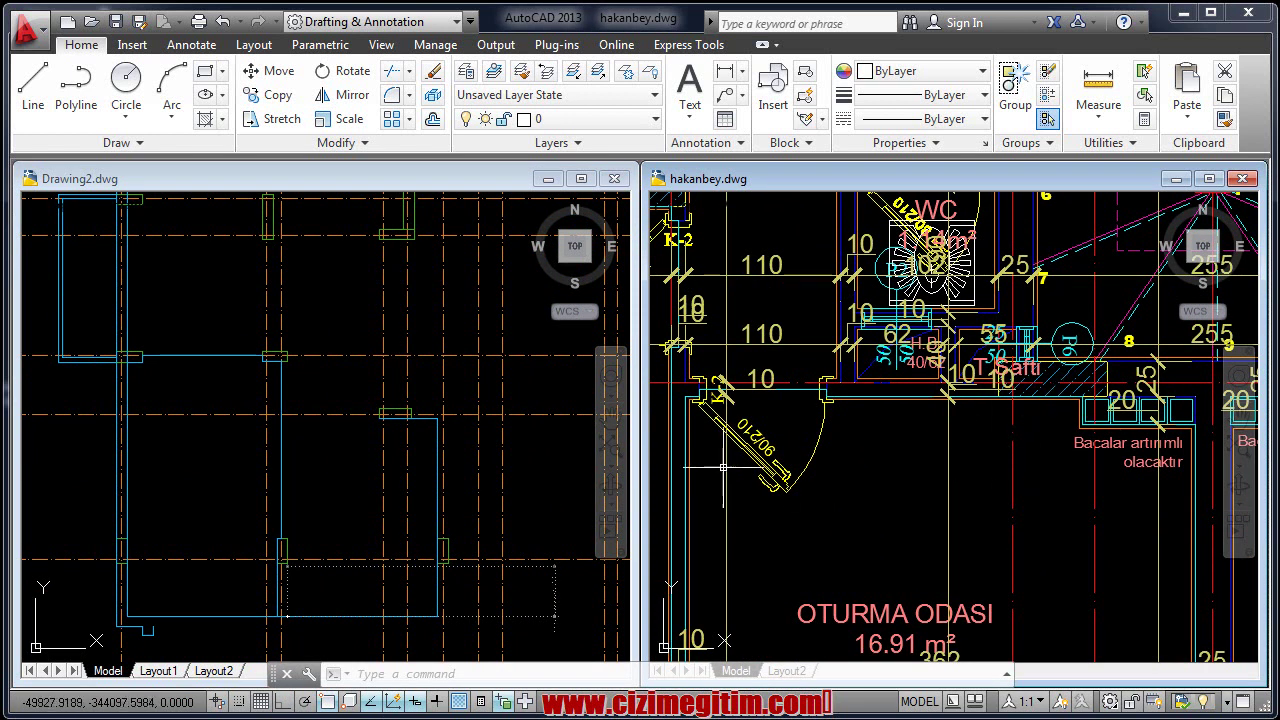
middle_drag(723, 467, 790, 402)
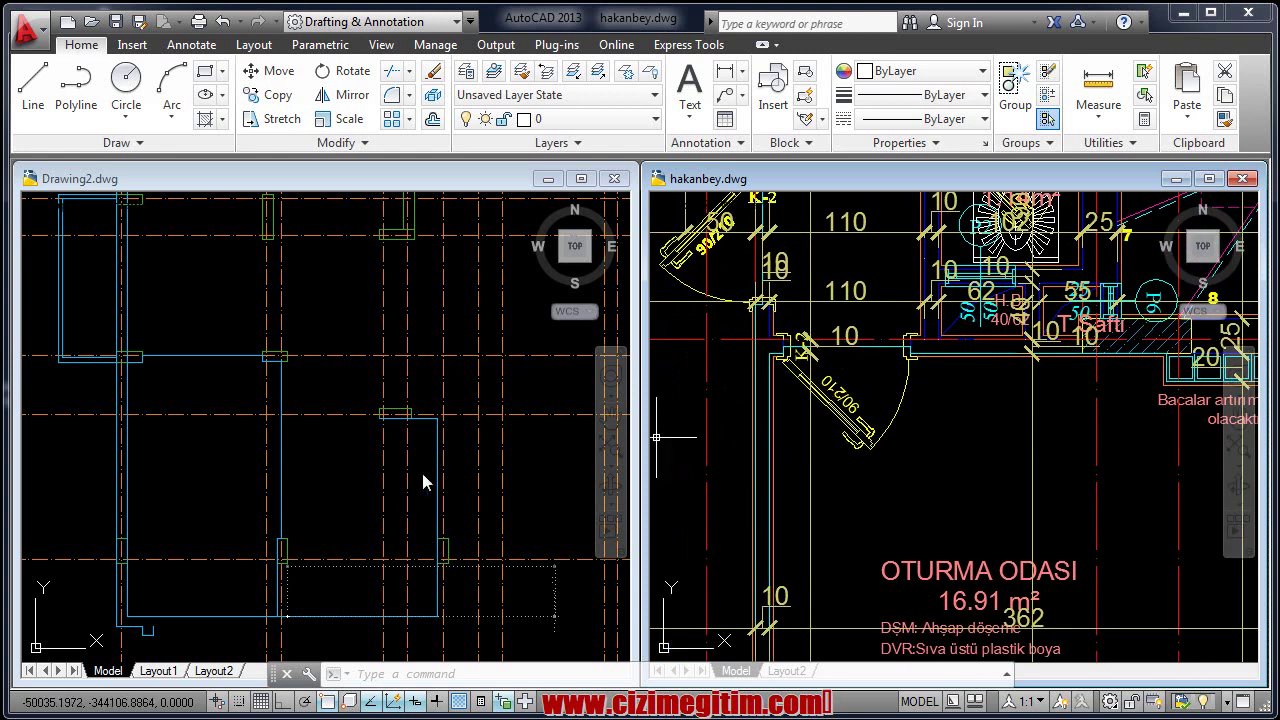
click(311, 516)
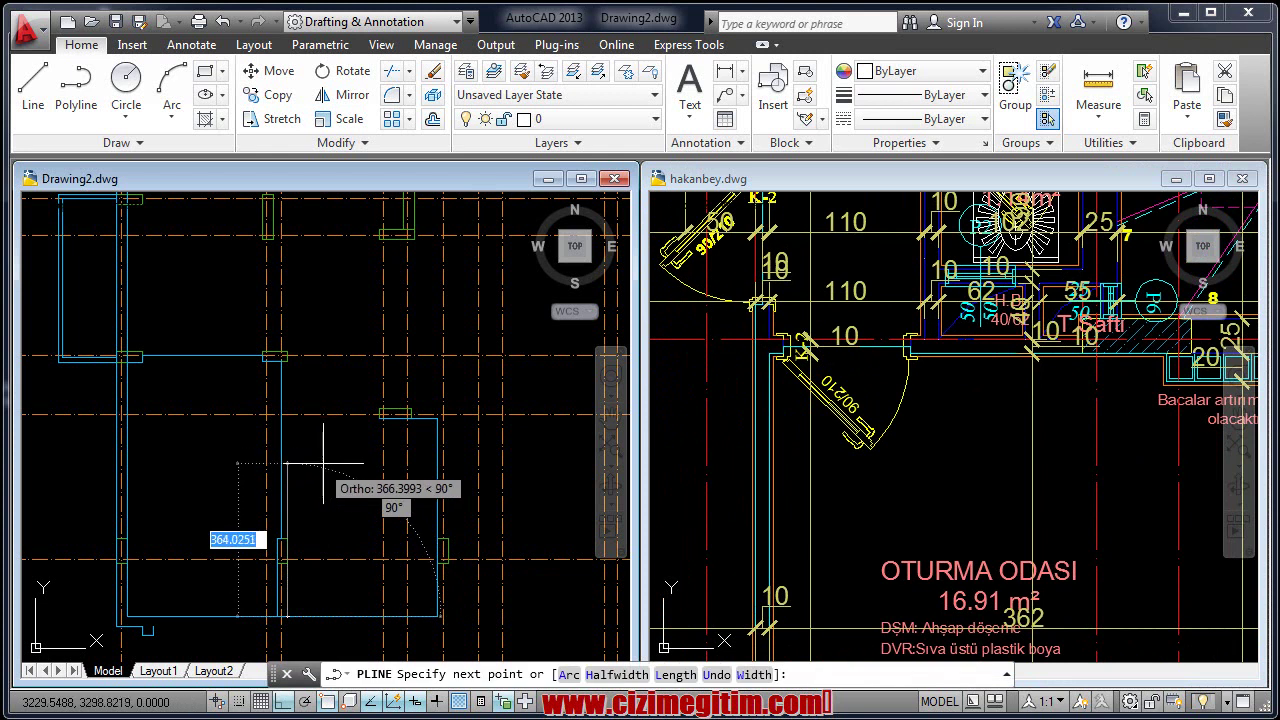
Extend the wall polyline 470 units up and 217 units right, then end it.
scroll(308, 450, up, 2)
middle_drag(308, 450, 313, 398)
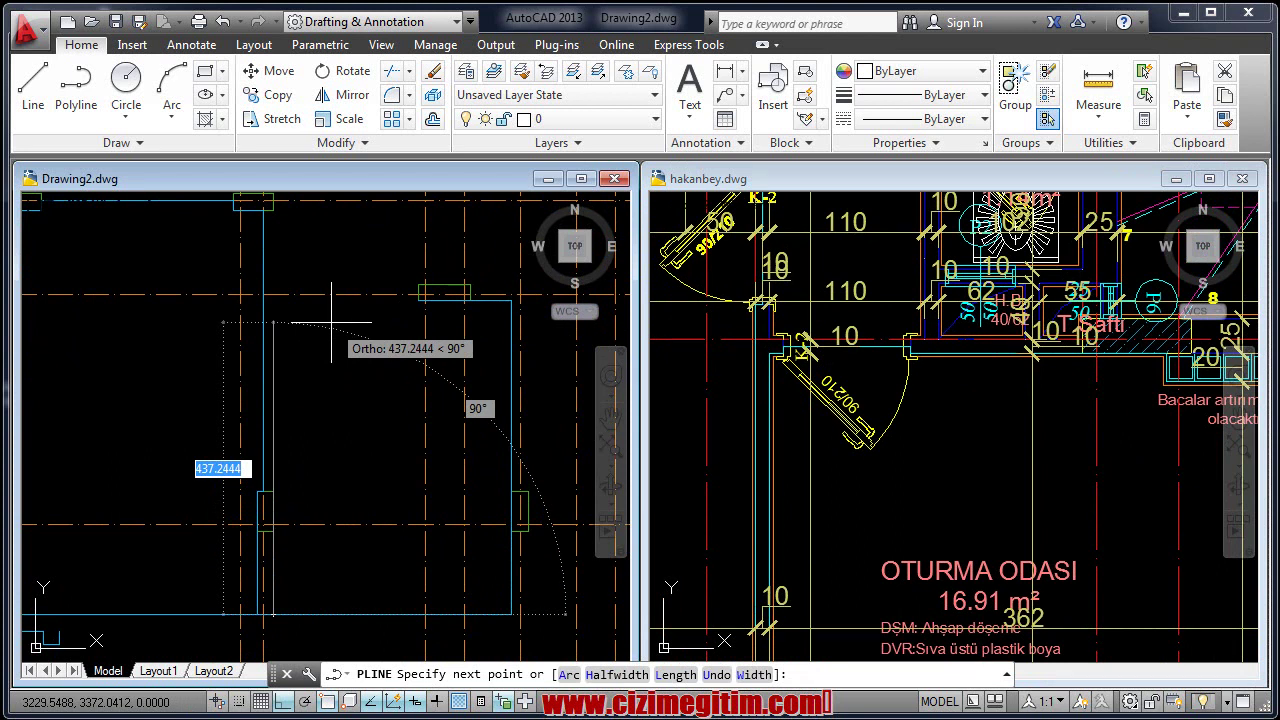
click(273, 300)
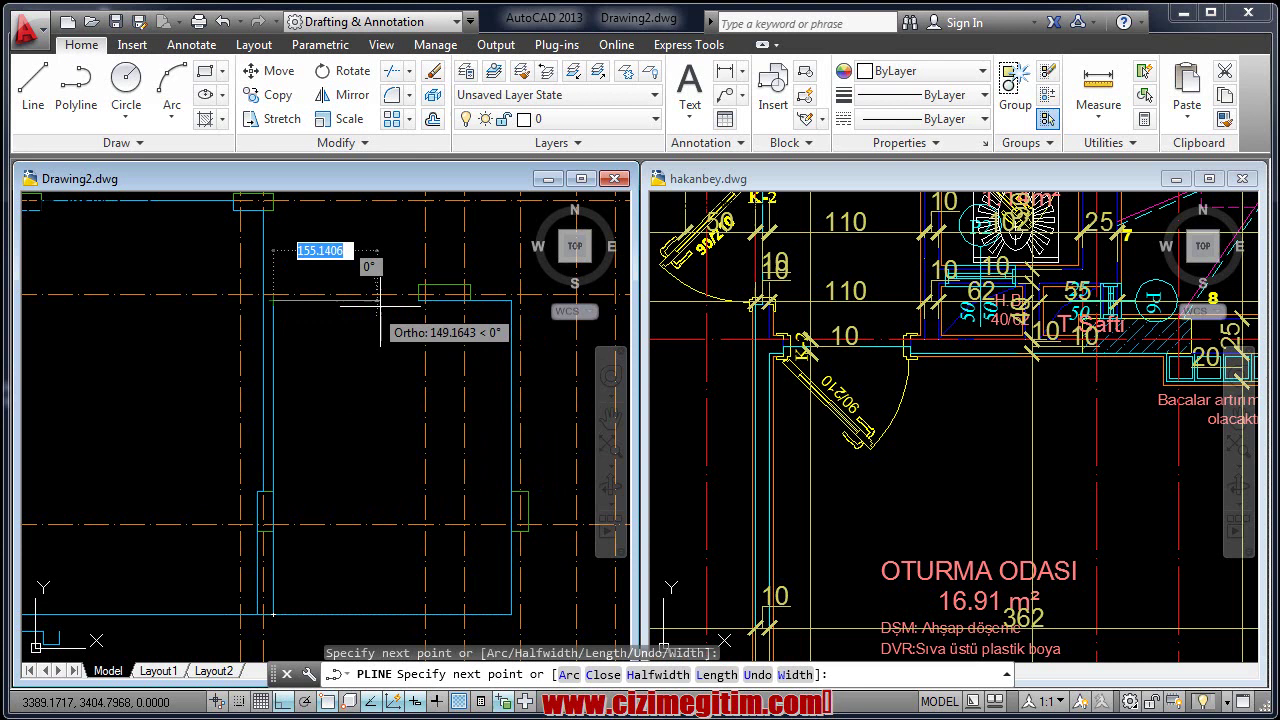
click(432, 299)
right_click(432, 302)
click(447, 318)
middle_drag(366, 377, 366, 314)
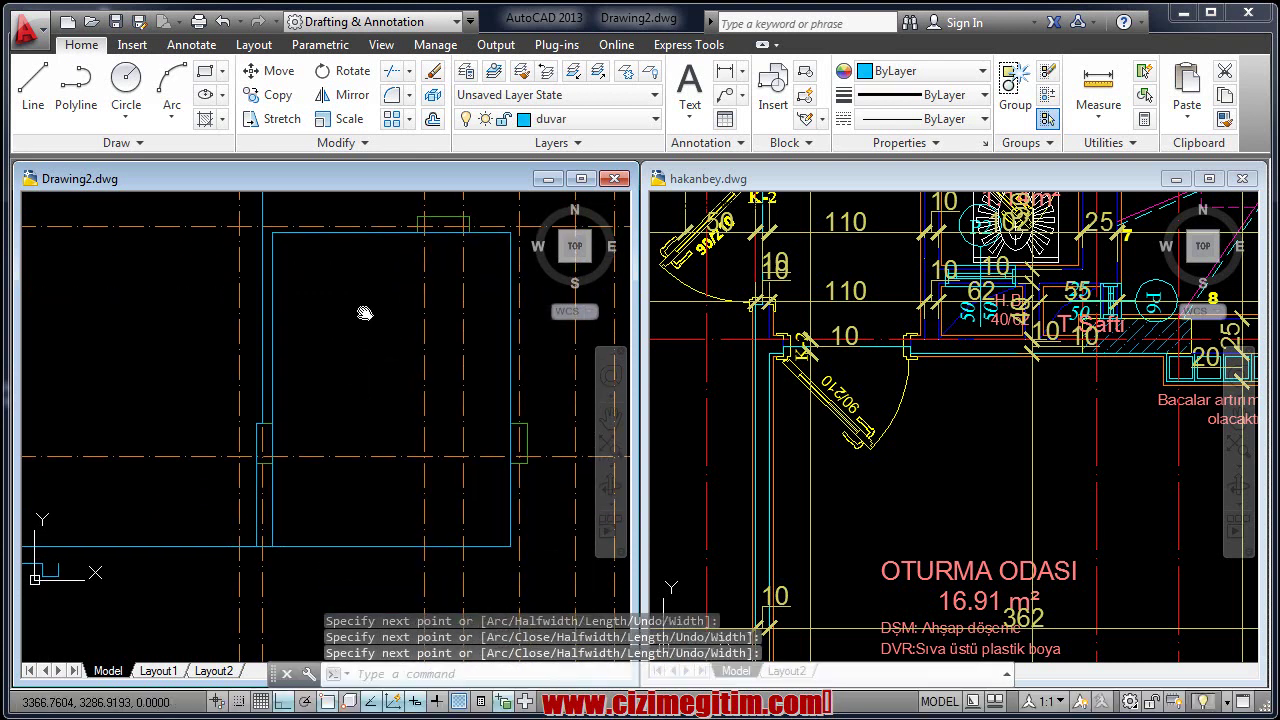
scroll(343, 346, up, 1)
scroll(326, 348, down, 2)
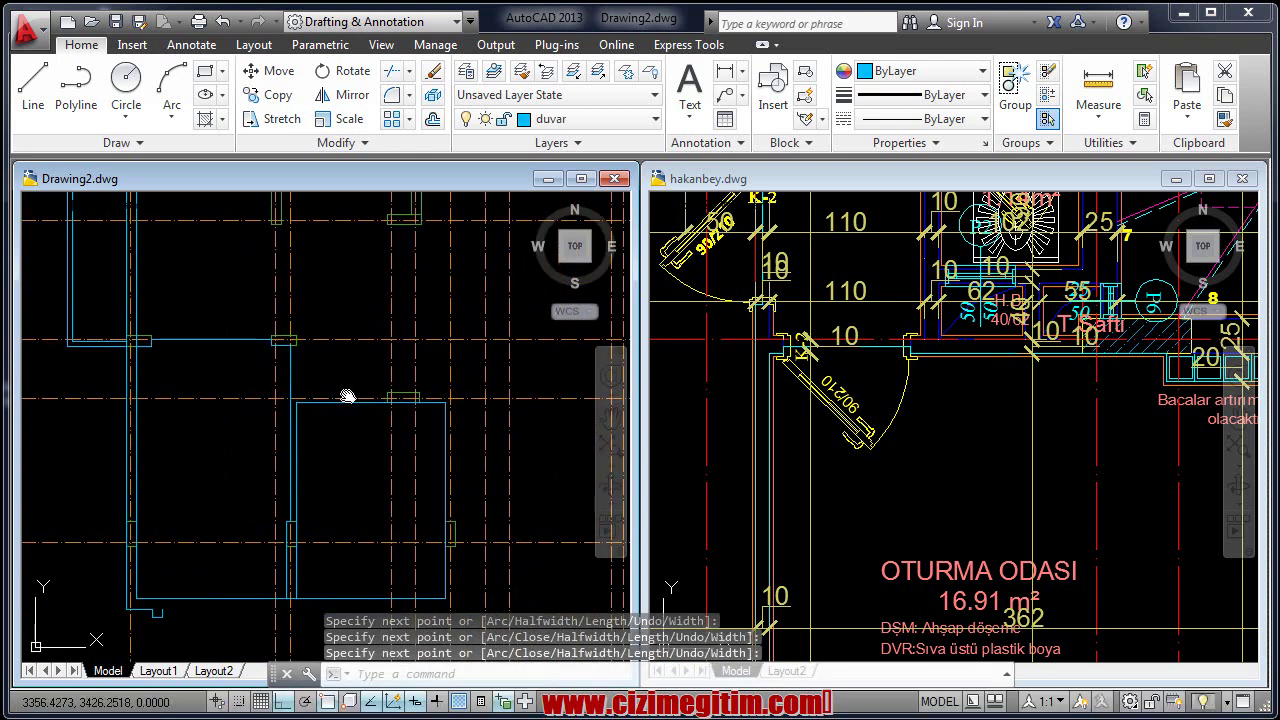
scroll(346, 394, down, 1)
Zoom hakanbey.dwg to the 'Bacalar artırımlı olacaktır' chimney walls, then reactivate Drawing2.
scroll(963, 431, down, 3)
middle_drag(930, 468, 918, 432)
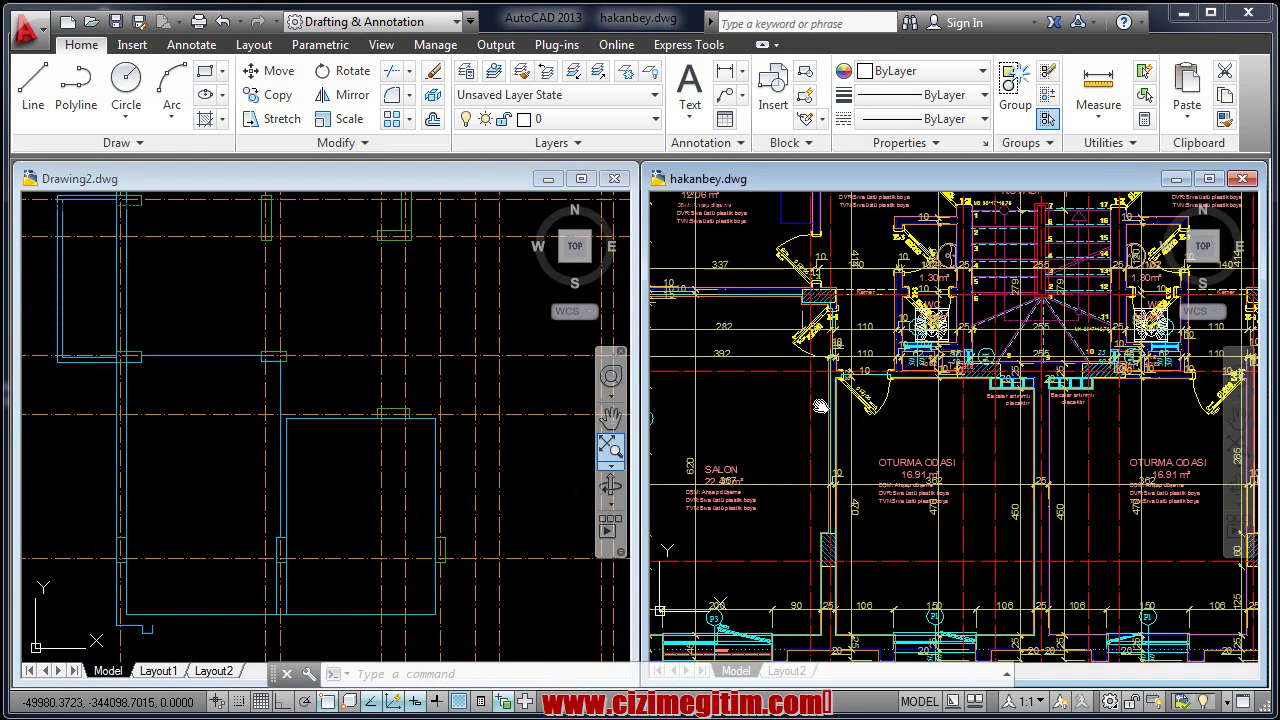
scroll(918, 432, up, 3)
scroll(975, 469, down, 2)
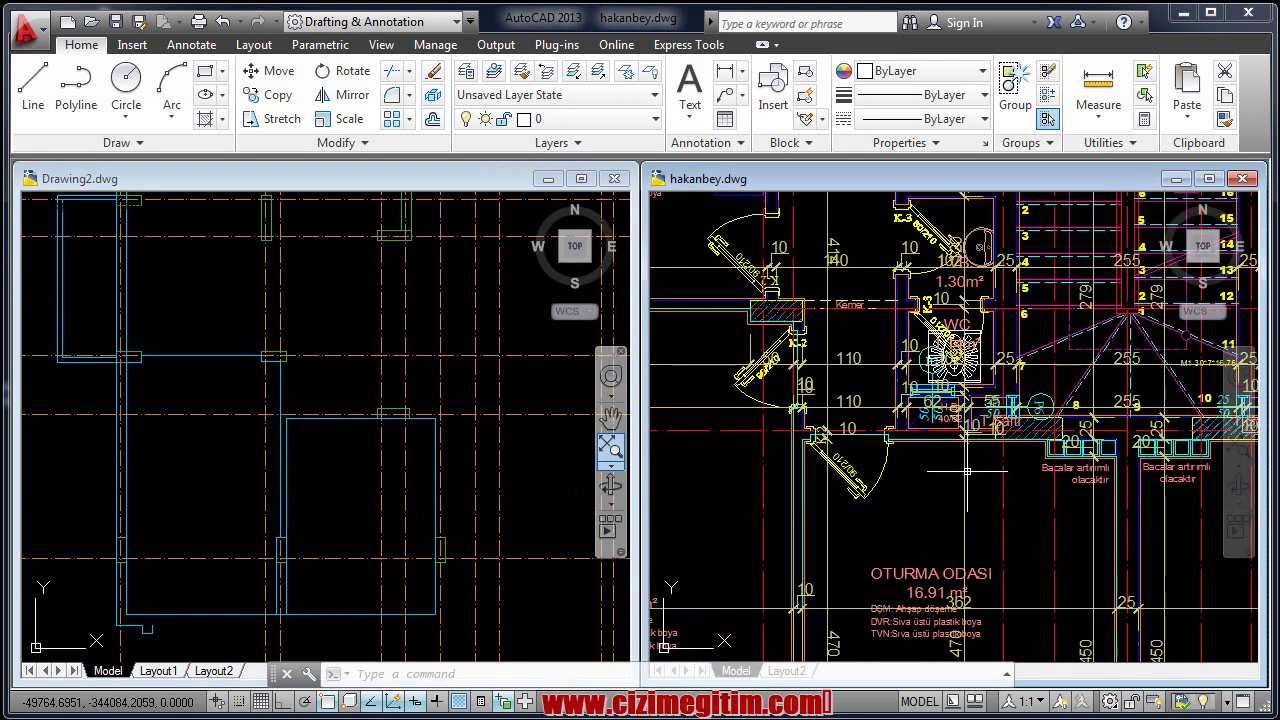
scroll(885, 469, up, 1)
scroll(985, 419, down, 2)
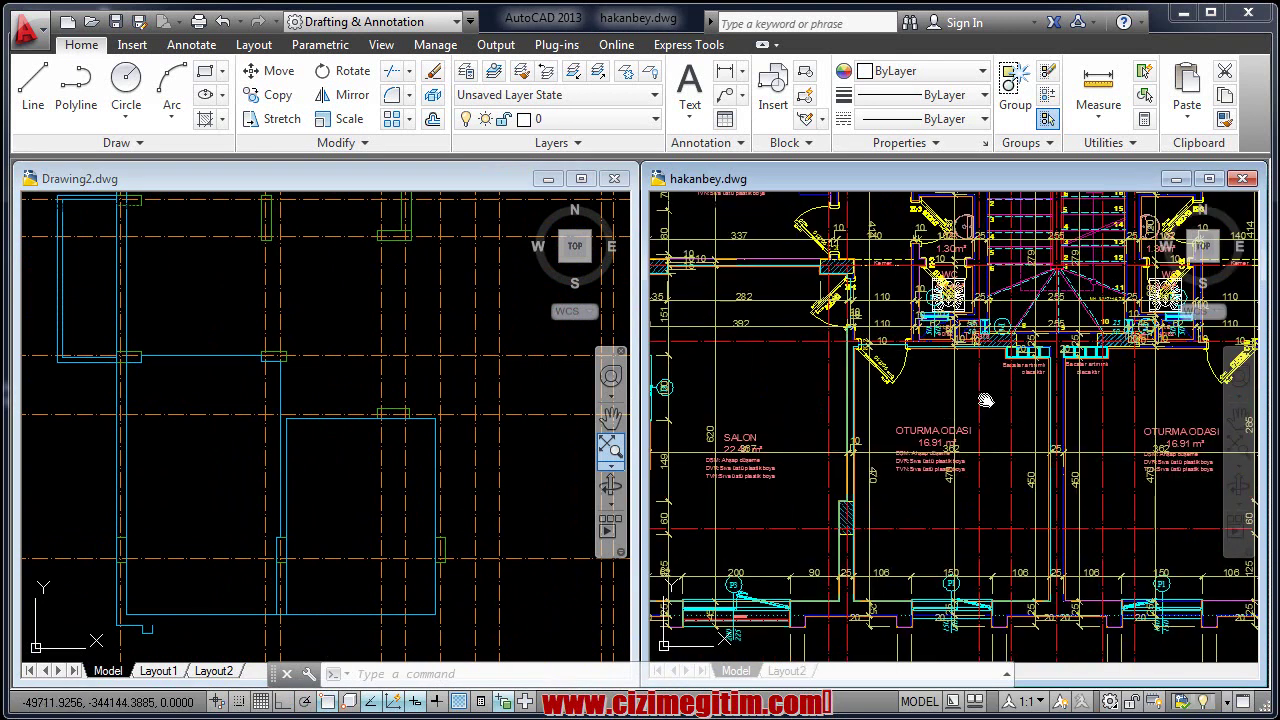
scroll(1046, 370, up, 2)
scroll(1046, 368, up, 3)
scroll(986, 387, down, 2)
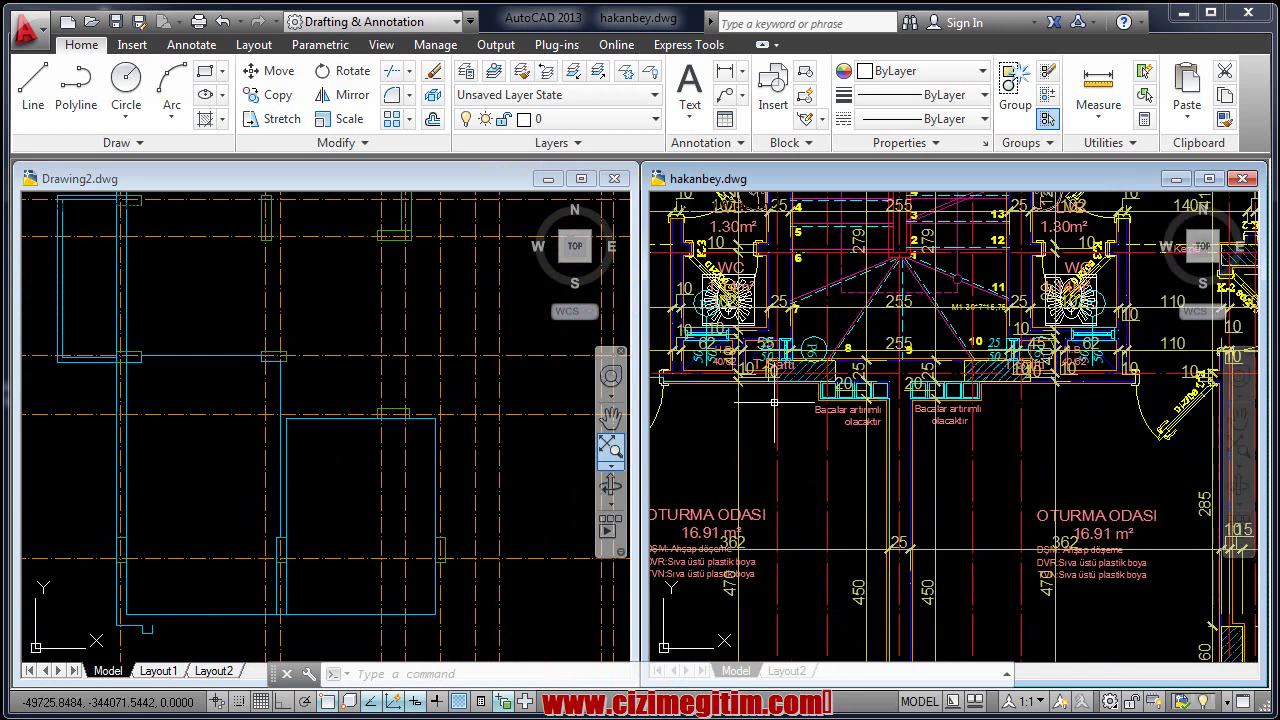
scroll(986, 387, up, 2)
scroll(988, 390, down, 2)
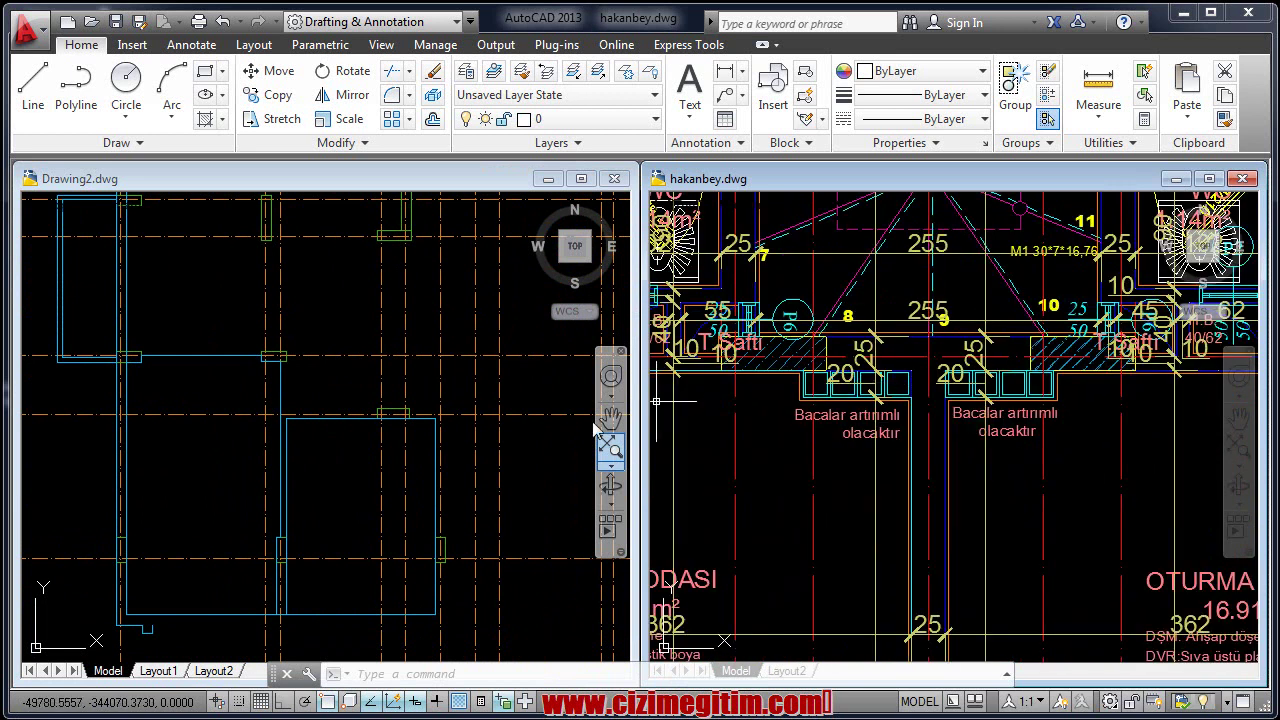
click(400, 457)
Measure the 80-unit chimney offset in hakanbey.dwg with the DI distance command.
scroll(390, 440, up, 3)
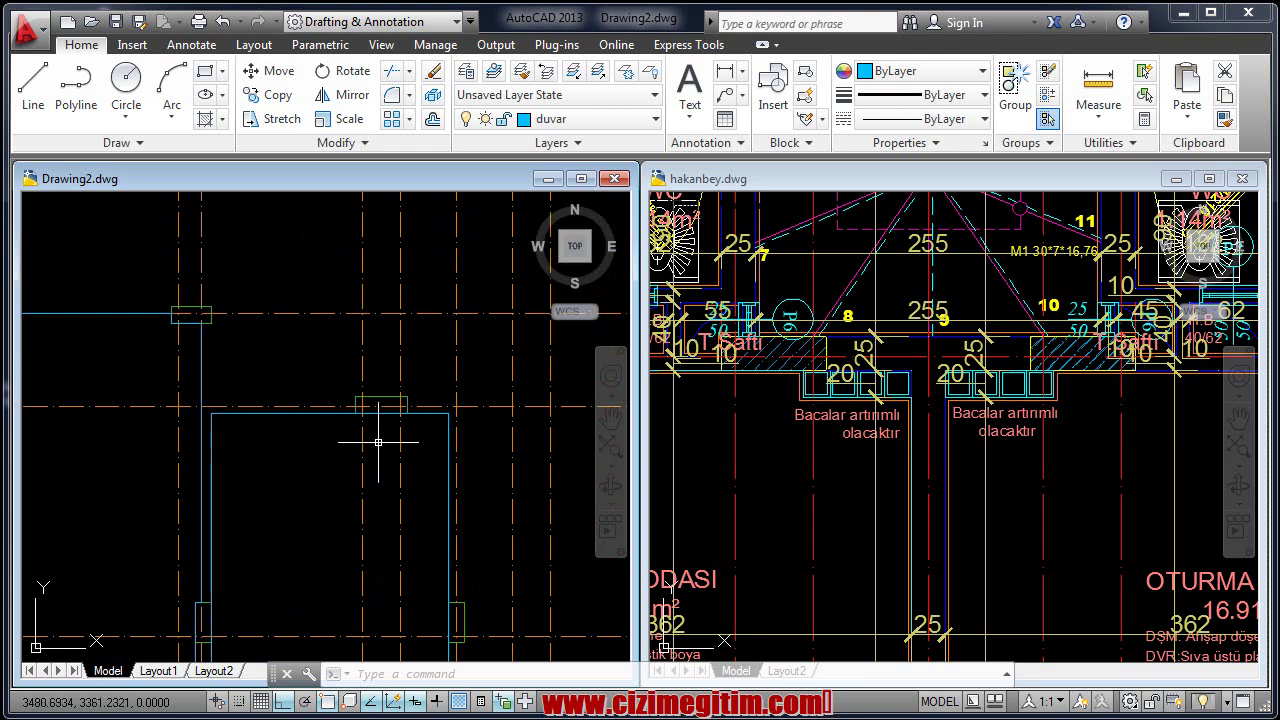
key(Escape)
mouse_move(371, 443)
middle_down()
mouse_move(412, 430)
mouse_move(386, 429)
middle_up()
scroll(386, 429, up, 1)
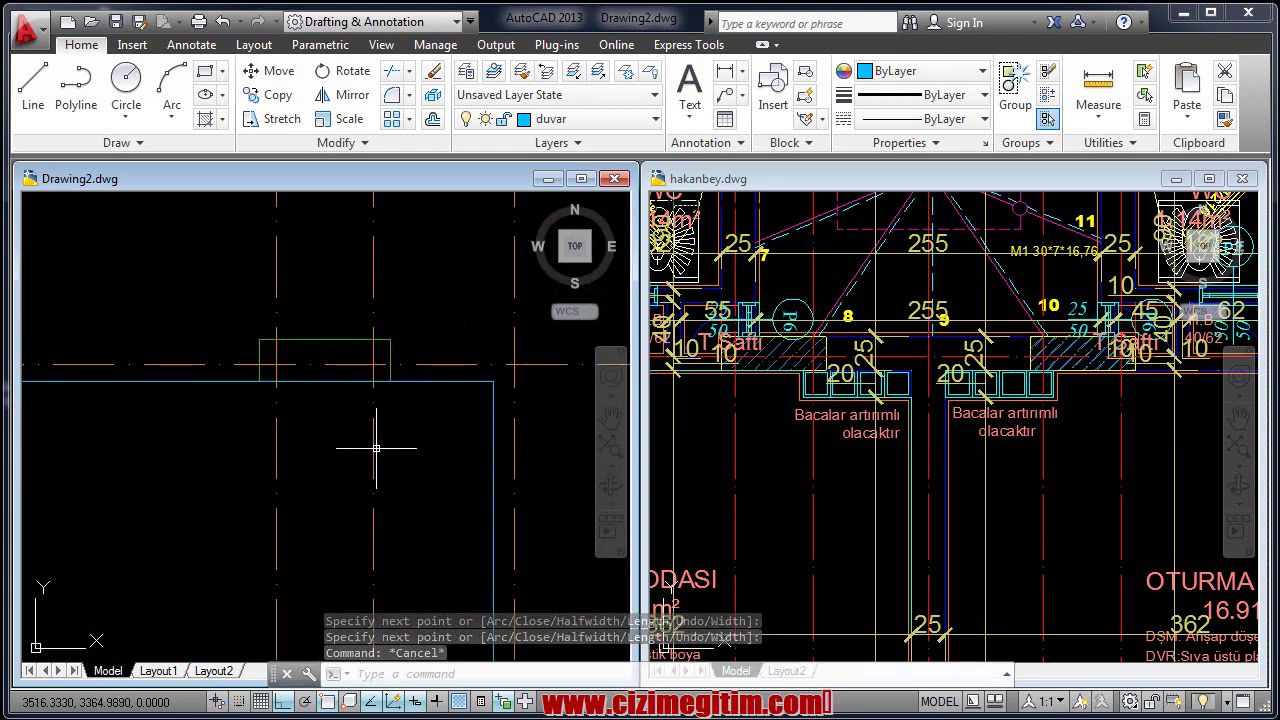
click(838, 445)
click(834, 484)
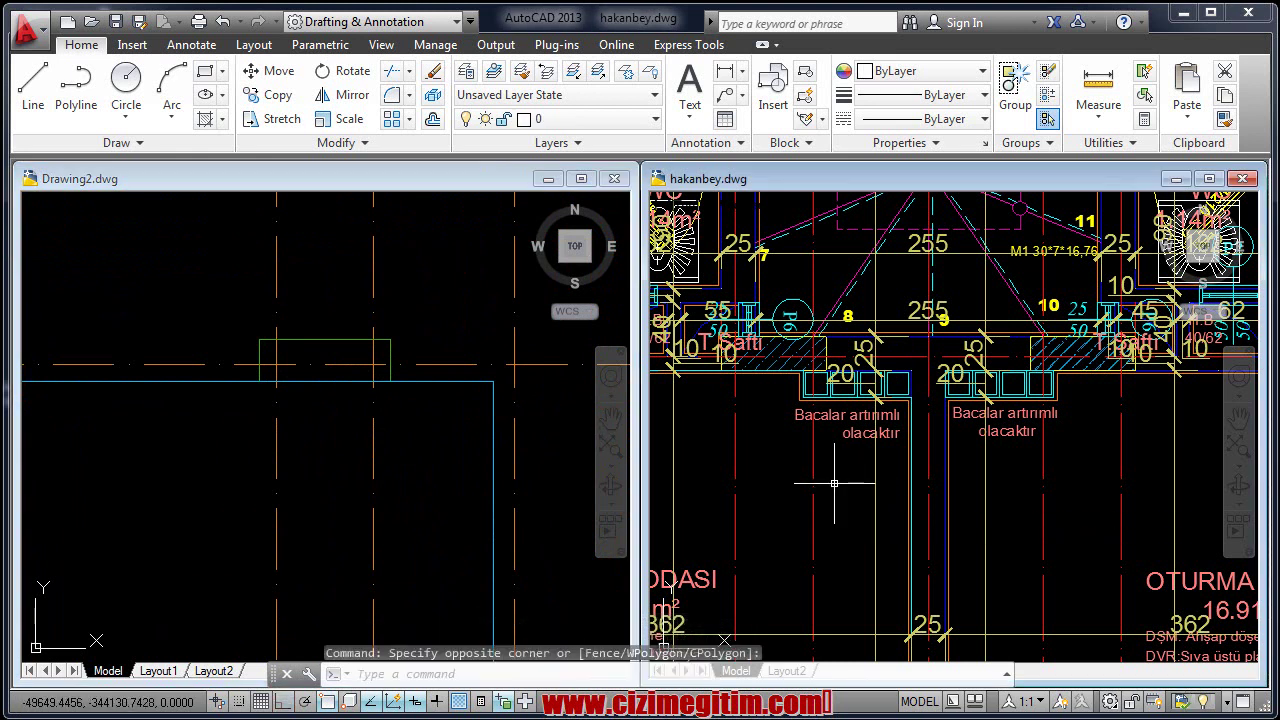
text(di)
key(Return)
scroll(830, 470, up, 4)
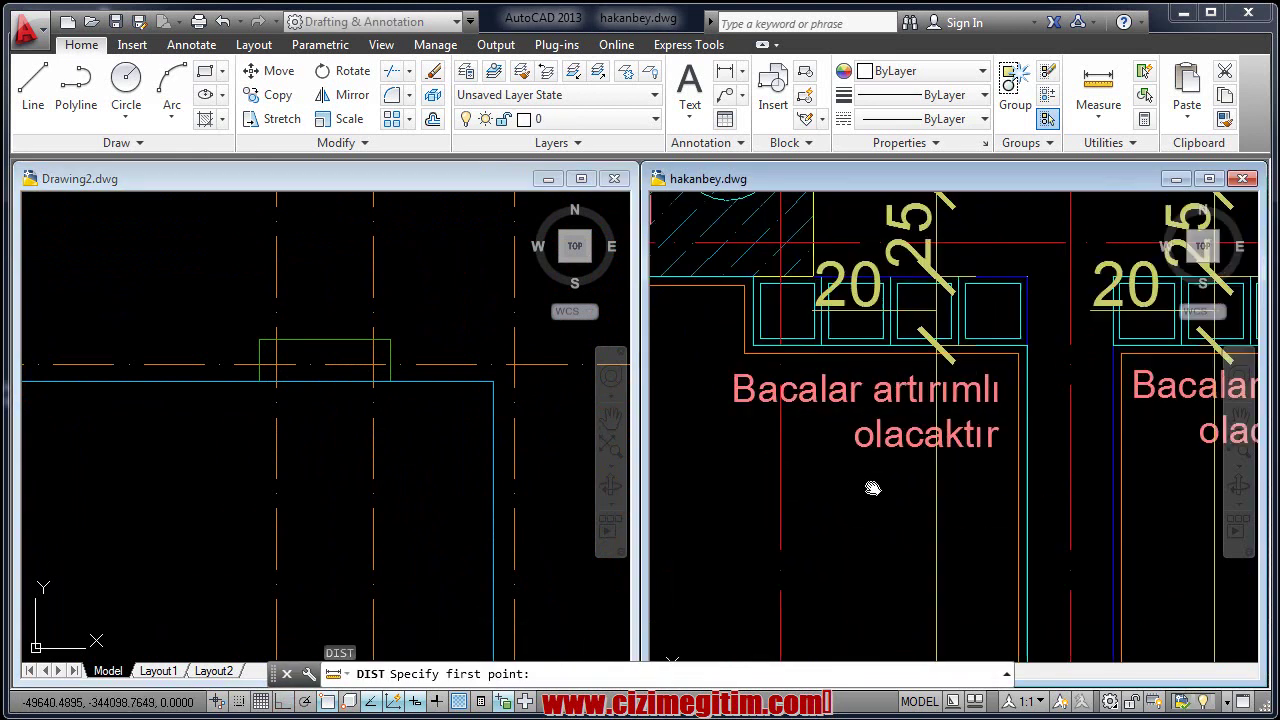
click(1041, 320)
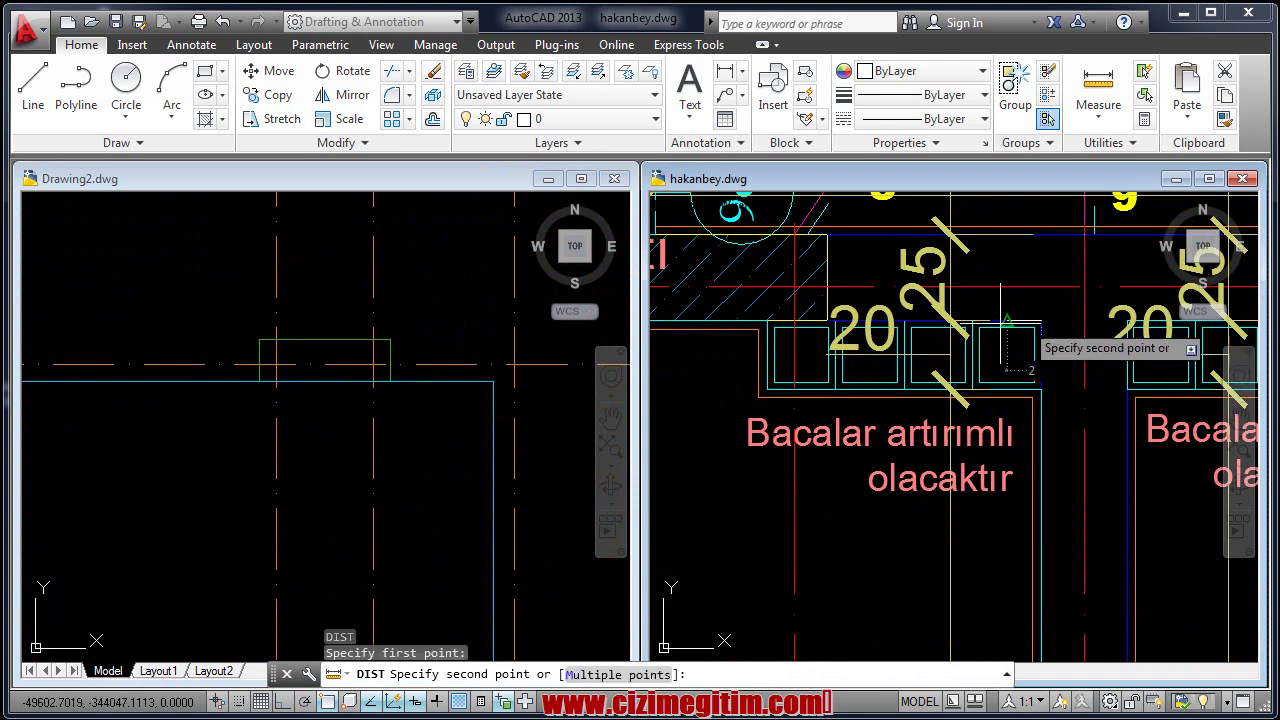
click(770, 322)
Return to Drawing2 and start a new wall polyline.
click(426, 430)
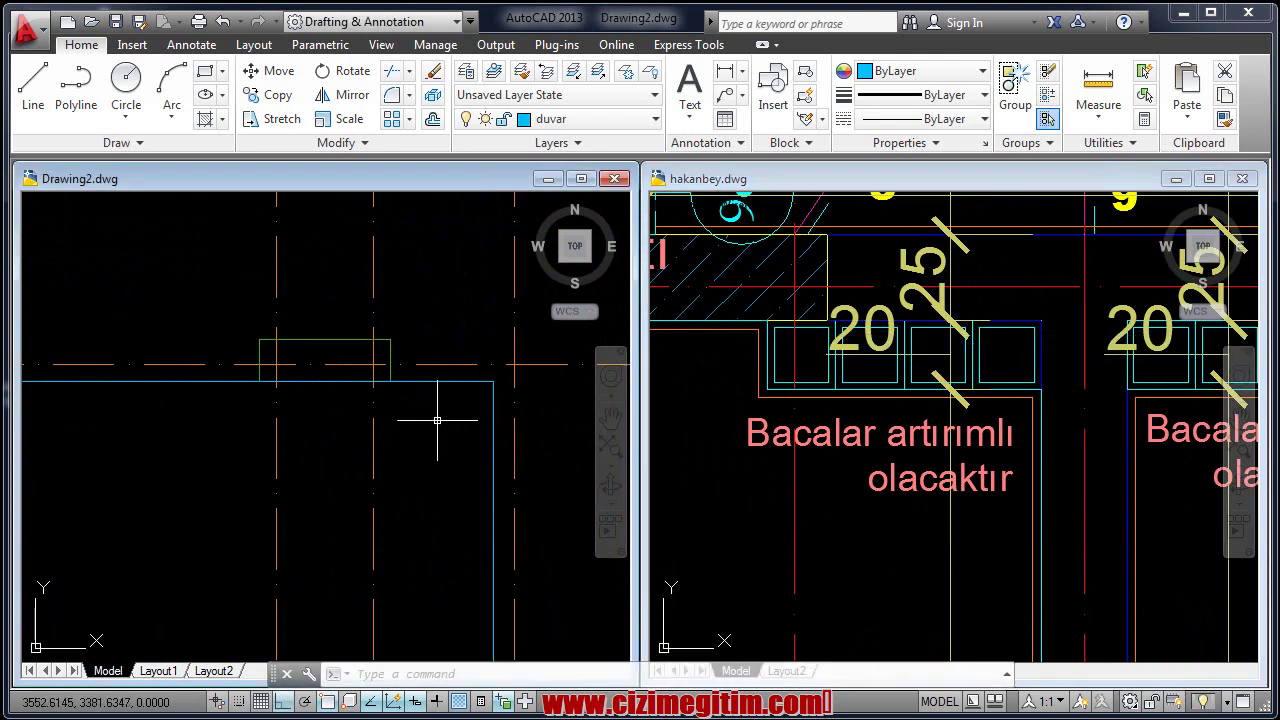
scroll(433, 421, down, 1)
scroll(405, 424, up, 2)
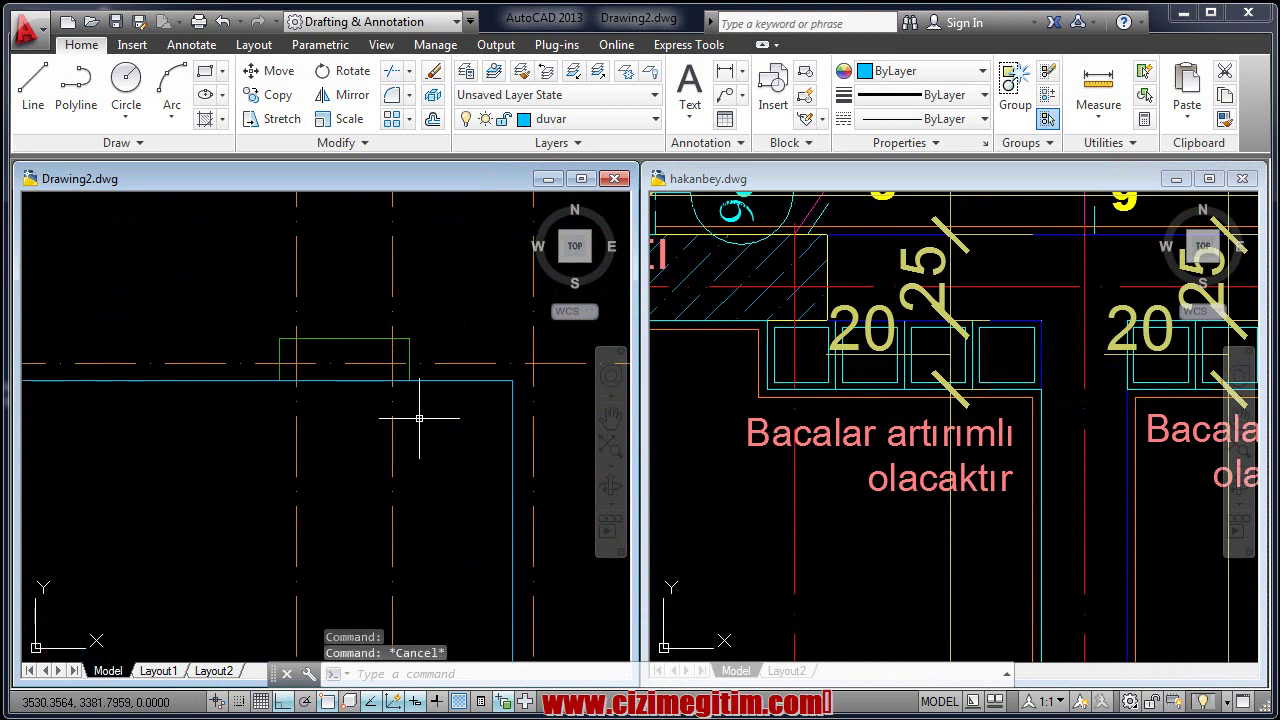
text(pl)
key(Return)
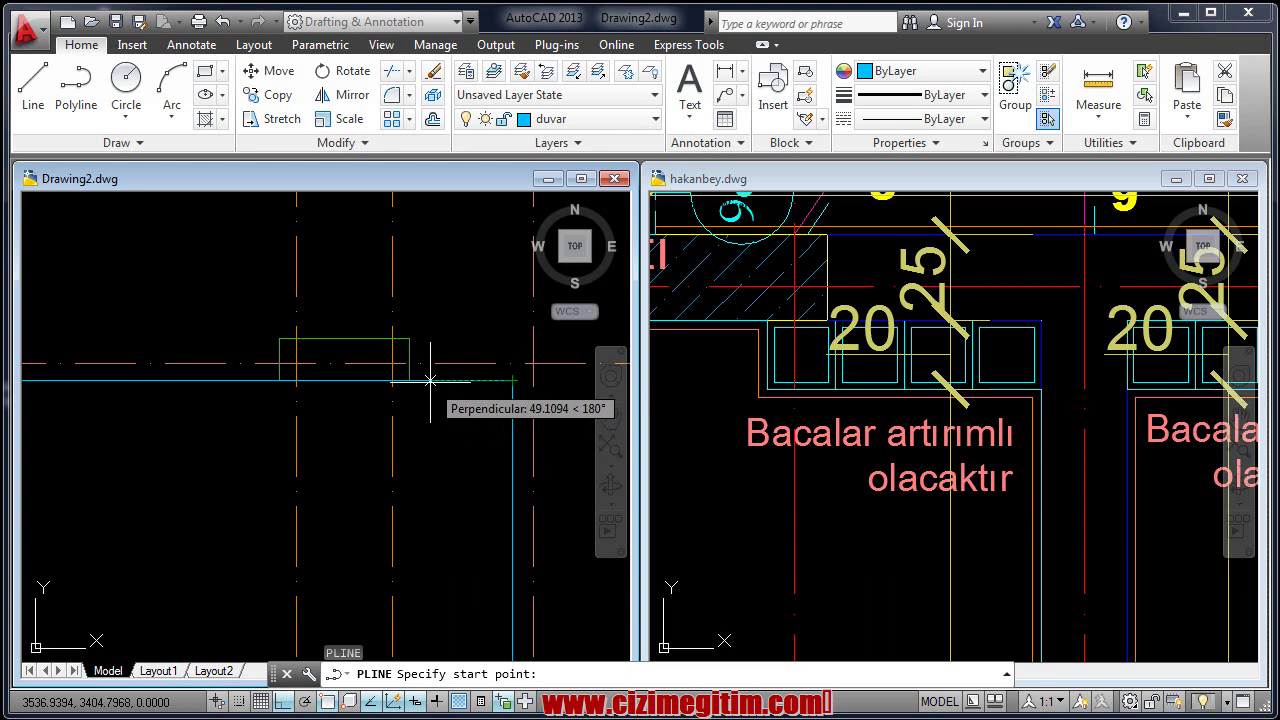
Draw the chimney notch polyline starting 80 units along the wall with a 20-unit leg.
text(80)
key(Return)
scroll(367, 452, up, 2)
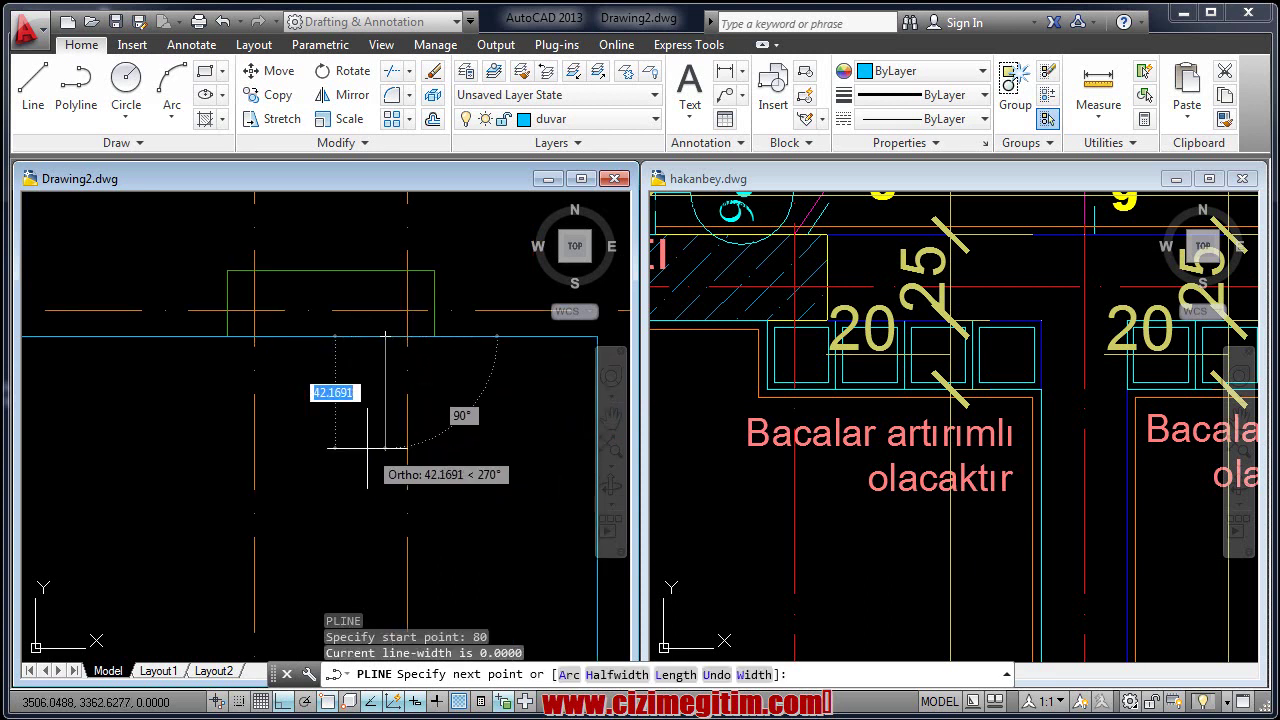
text(20)
key(Return)
middle_drag(600, 392, 428, 395)
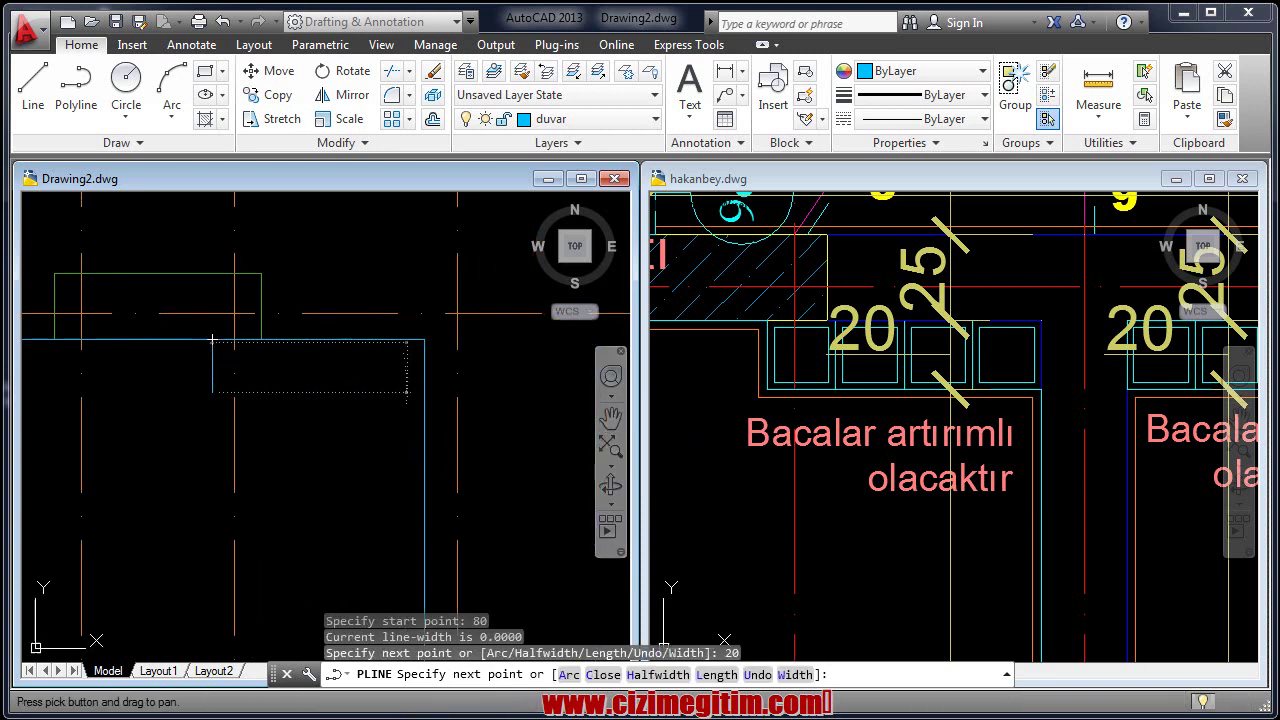
right_click(428, 393)
click(470, 408)
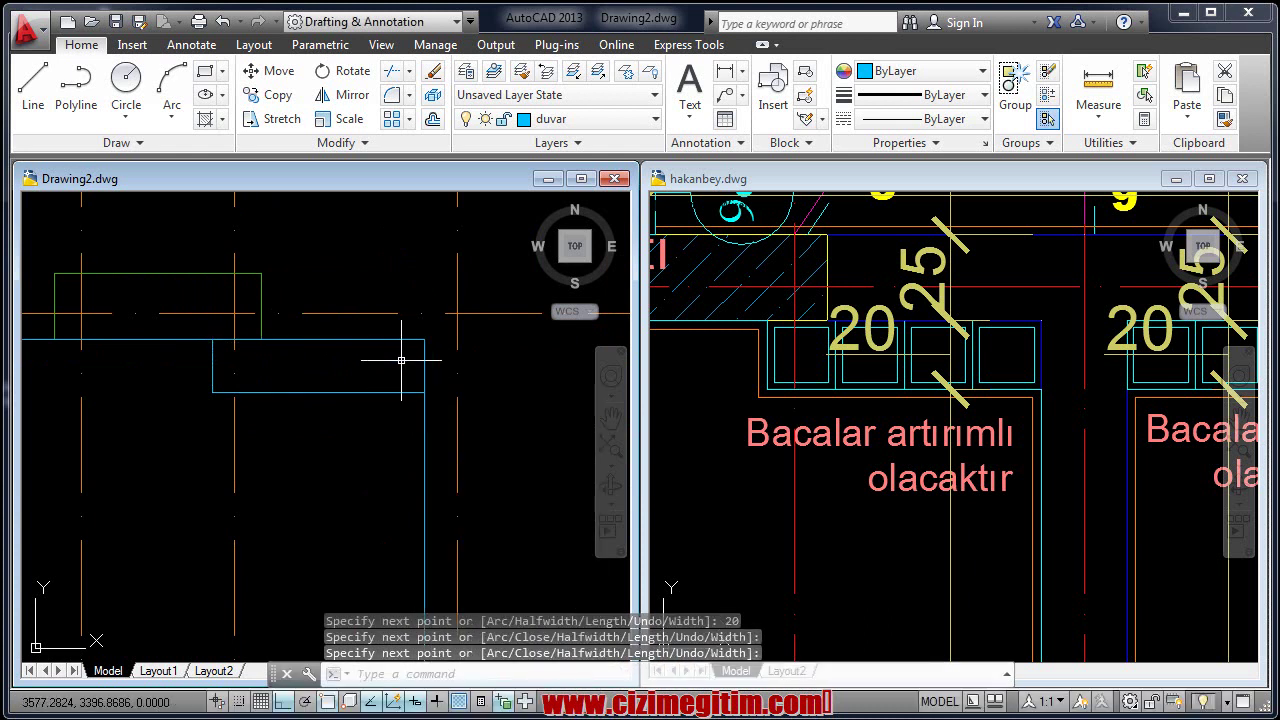
Zoom out and pan Drawing2 toward the left-hand rooms for the next wall.
scroll(305, 395, down, 2)
scroll(303, 394, down, 1)
scroll(296, 396, down, 1)
middle_drag(294, 397, 369, 381)
scroll(206, 380, down, 2)
middle_drag(206, 380, 326, 443)
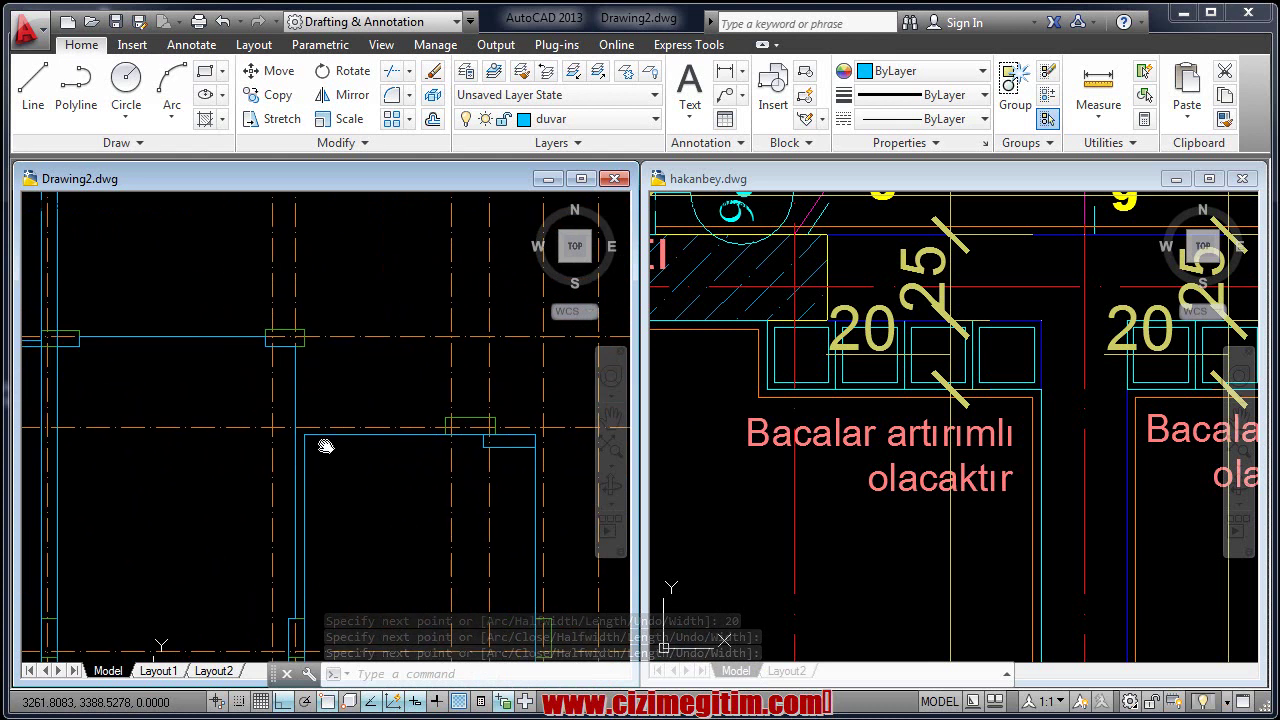
scroll(209, 377, down, 2)
scroll(171, 383, up, 2)
middle_drag(171, 383, 193, 453)
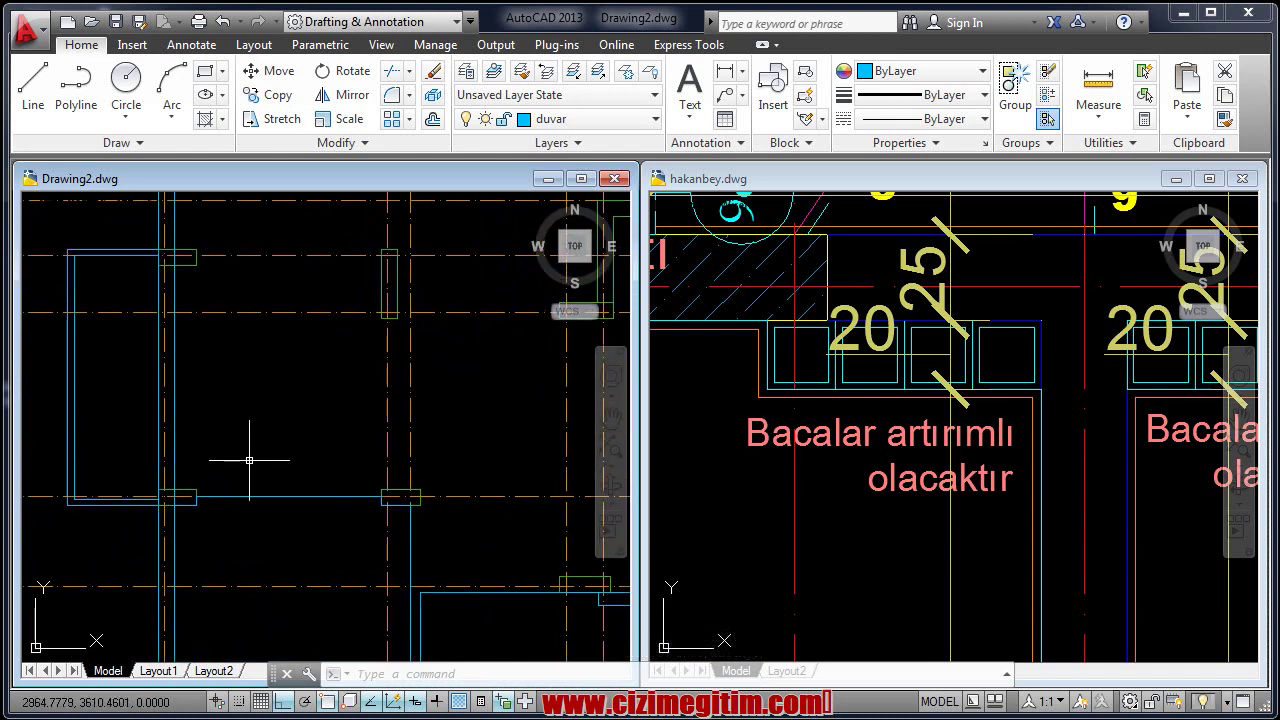
text(PL)
key(Return)
mouse_move(250, 460)
middle_down()
mouse_move(240, 383)
mouse_move(240, 465)
middle_up()
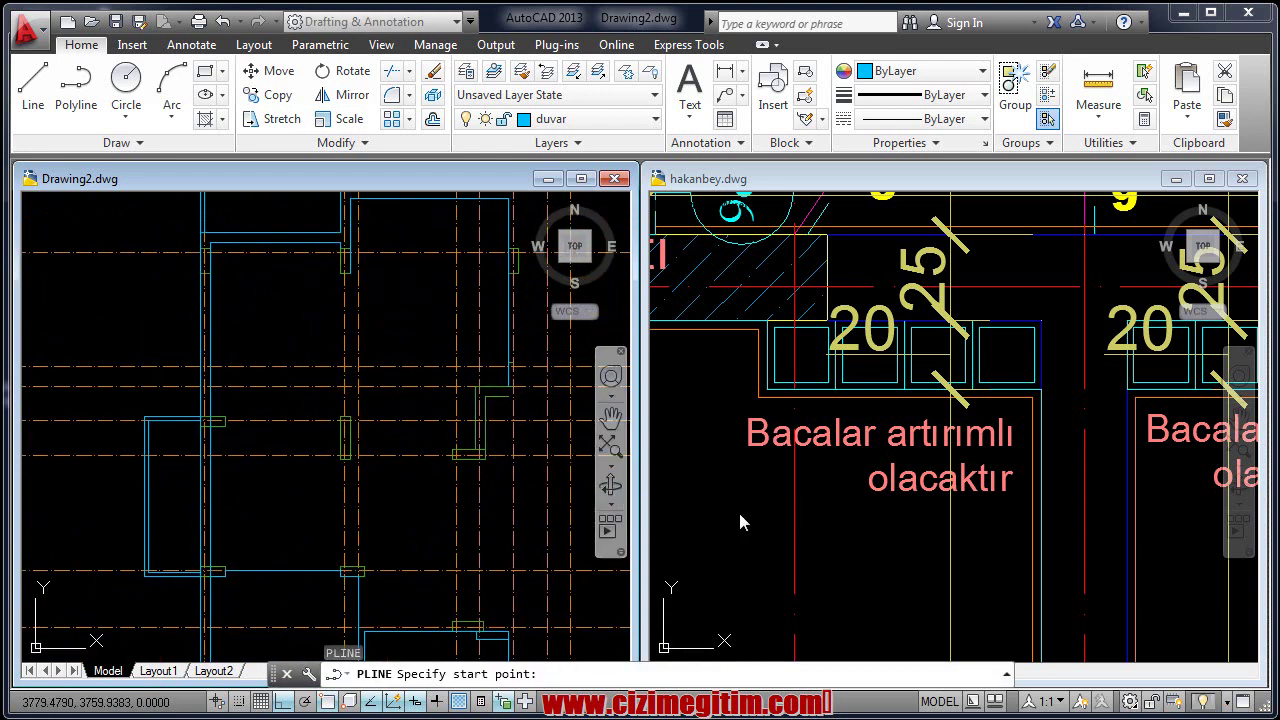
Zoom and pan the hakanbey.dwg reference toward the MUTFAK kitchen, cancelling a stray selection window.
click(738, 509)
scroll(922, 553, down, 5)
scroll(857, 397, down, 3)
scroll(857, 397, up, 2)
middle_drag(843, 401, 857, 397)
scroll(745, 388, up, 2)
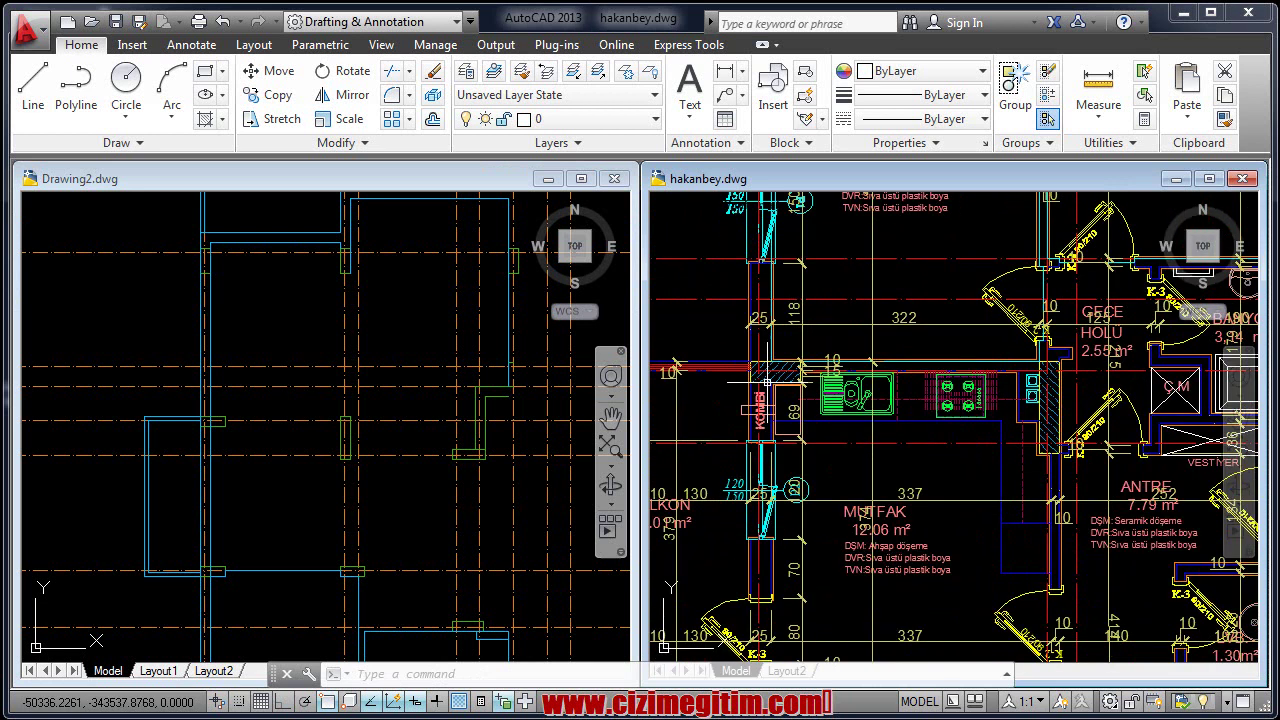
middle_drag(838, 480, 840, 462)
middle_drag(849, 528, 843, 468)
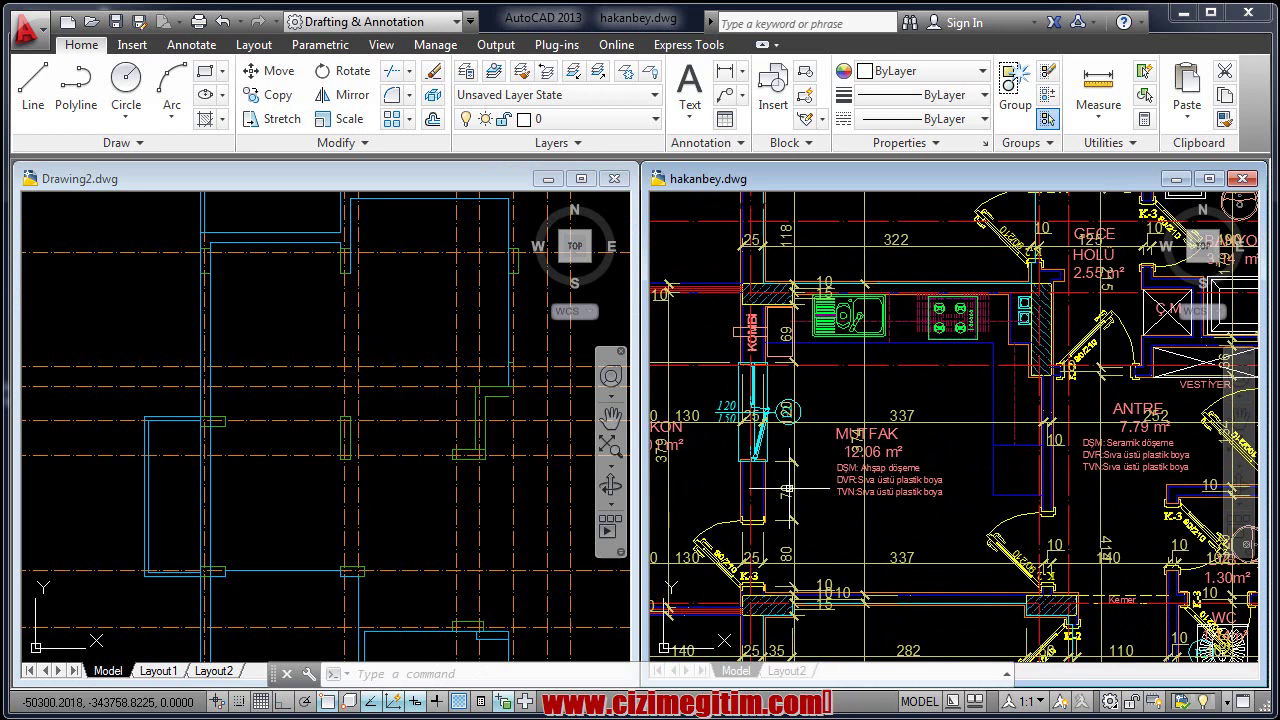
click(855, 510)
key(Escape)
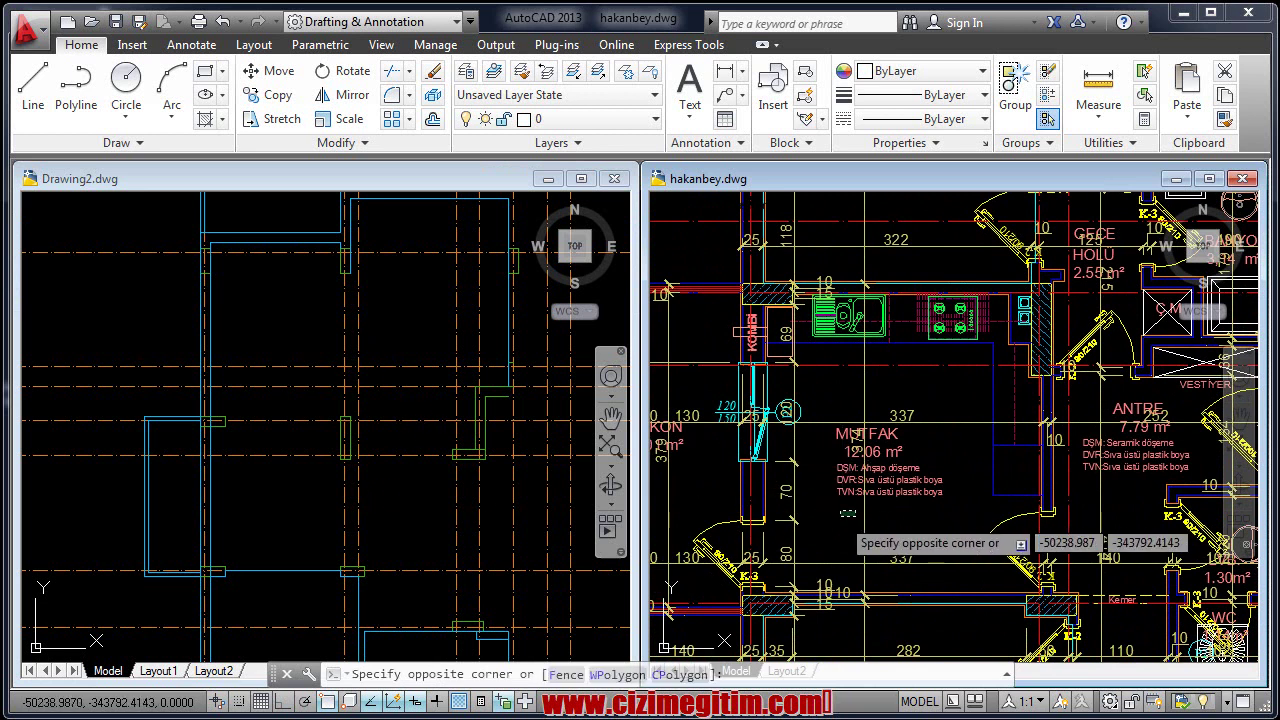
Reframe the reference plan close up on the YATAK ODASI and BALKON rooms, then return to Drawing2.
scroll(860, 490, down, 3)
scroll(872, 470, down, 3)
mouse_move(872, 470)
middle_down()
mouse_move(820, 565)
mouse_move(802, 634)
middle_up()
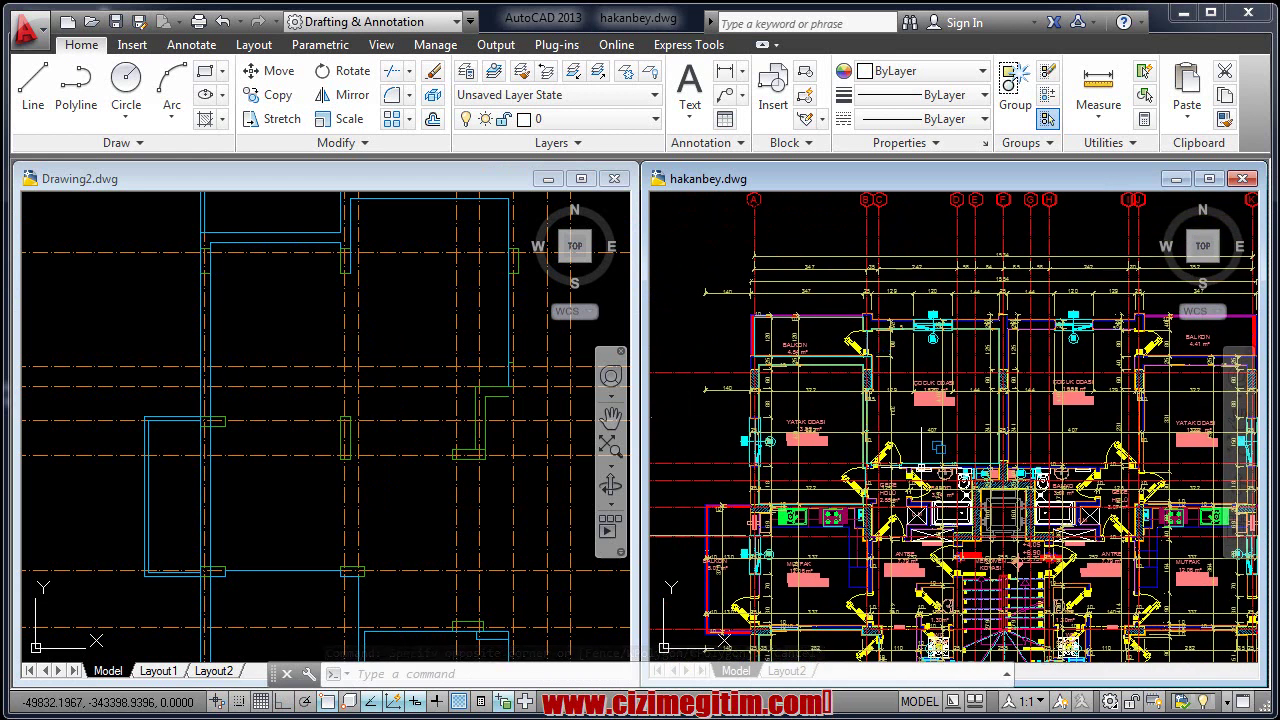
scroll(817, 541, up, 2)
middle_drag(810, 500, 792, 488)
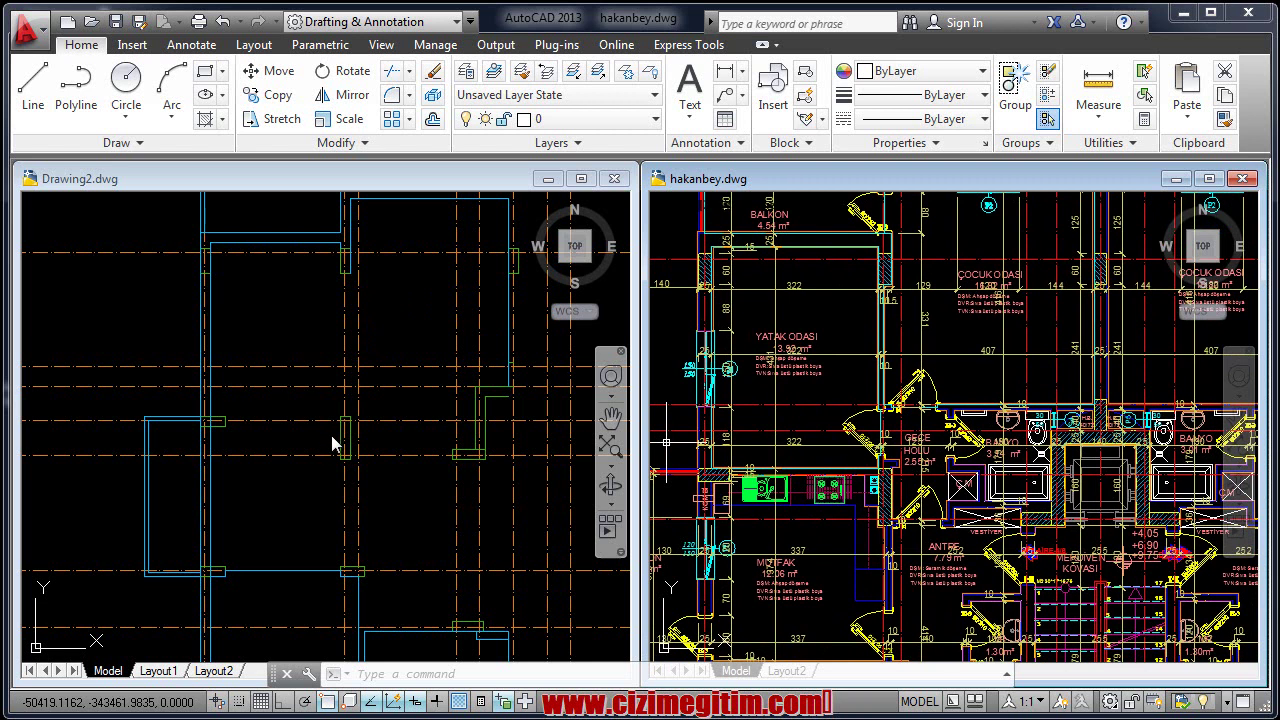
click(293, 349)
Trace a duvar wall polyline from the top start point down to the lower corner and left to its end.
text(pl)
key(Return)
key(Escape)
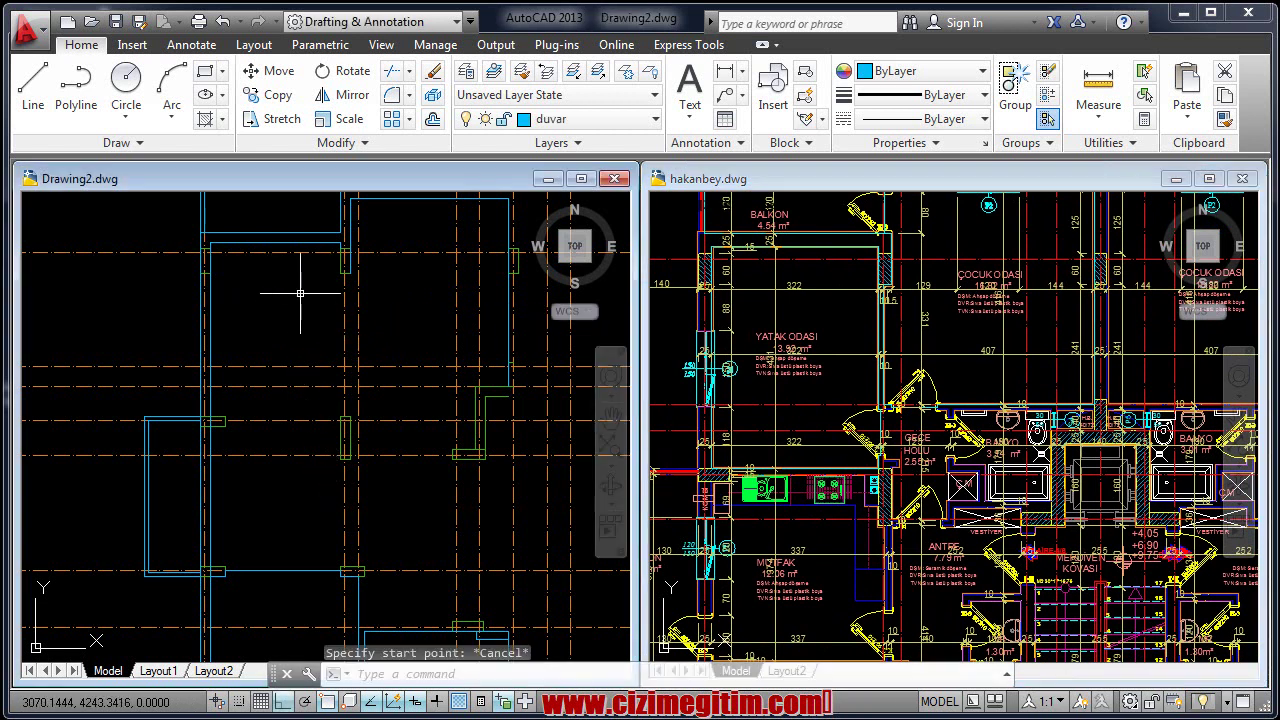
text(l)
key(Return)
scroll(310, 285, up, 2)
click(360, 221)
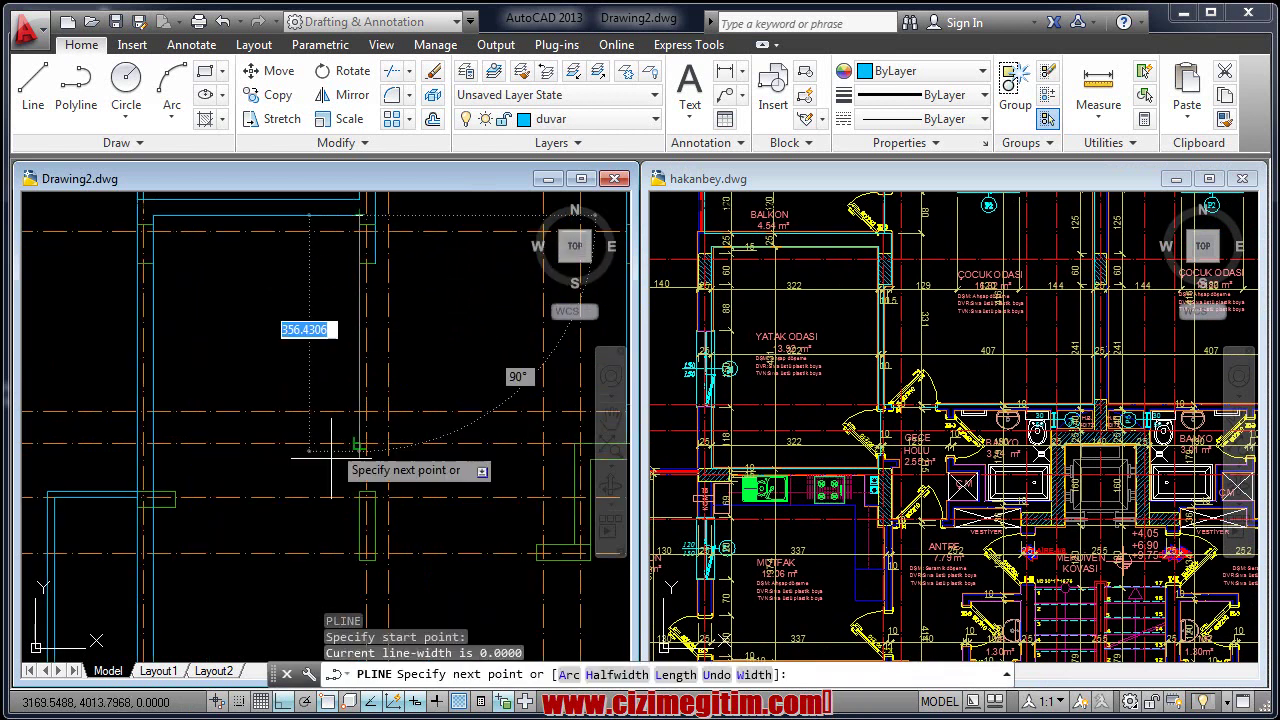
middle_drag(329, 486, 350, 470)
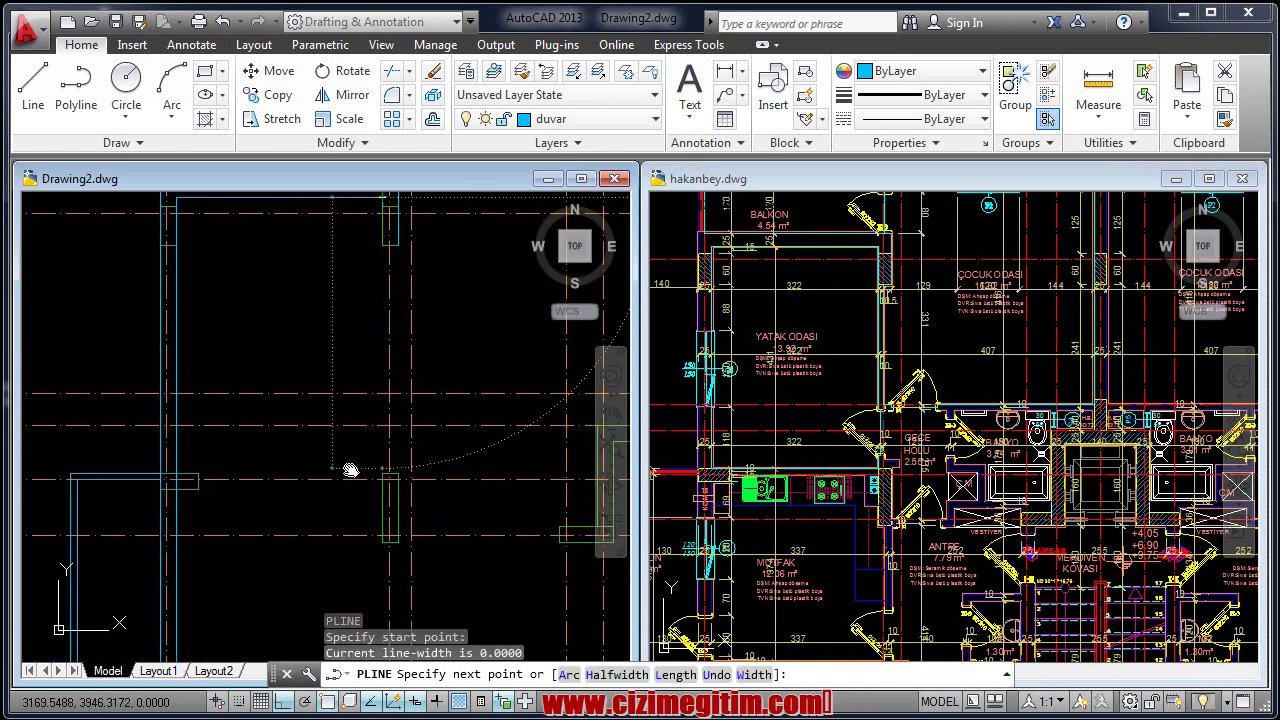
scroll(350, 470, up, 1)
scroll(380, 473, up, 1)
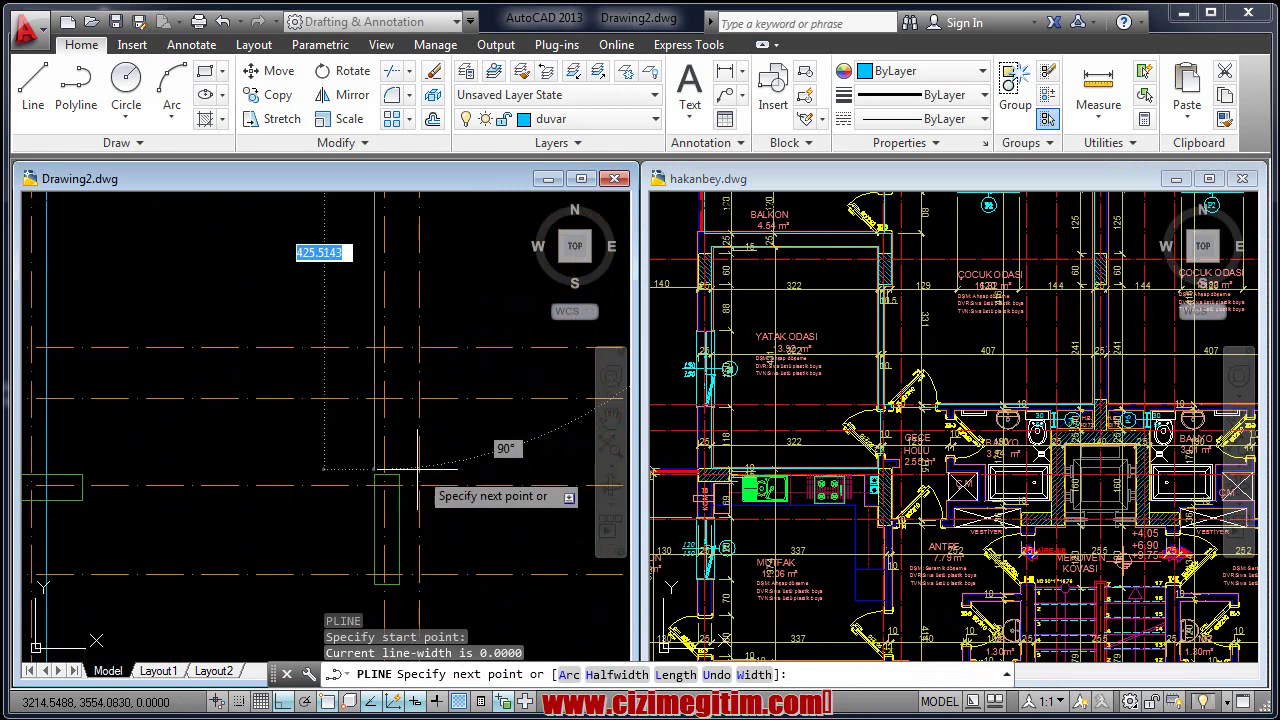
click(374, 476)
click(48, 476)
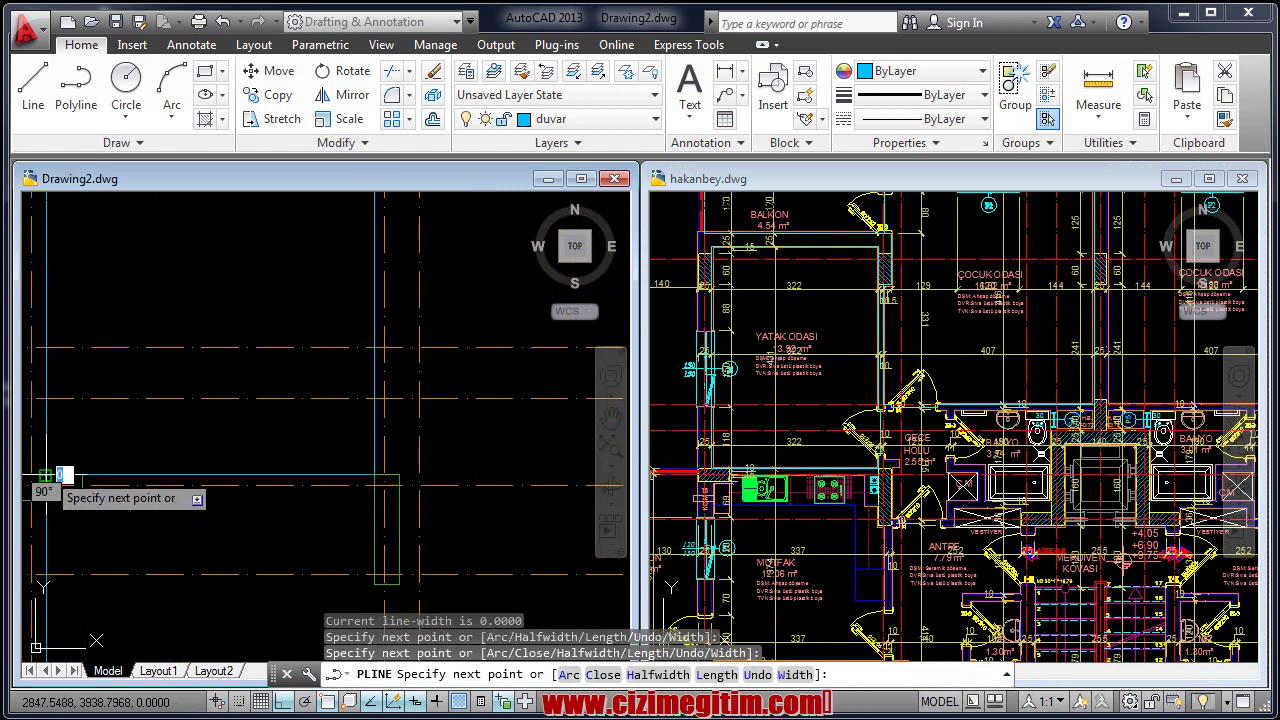
right_click(50, 476)
click(128, 488)
Repeat PLINE and begin the next wall polyline with its first left-side corner points.
mouse_move(357, 523)
middle_down()
mouse_move(369, 477)
mouse_move(392, 455)
middle_up()
right_click(348, 456)
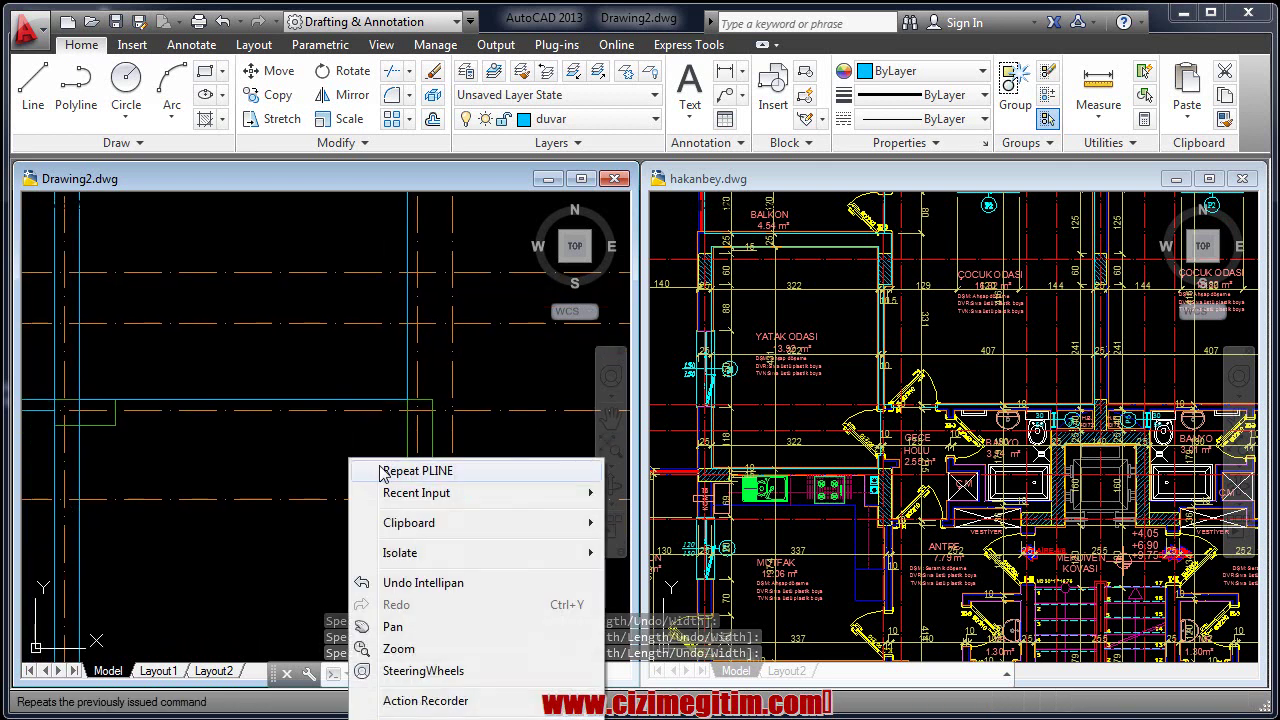
click(390, 466)
click(80, 425)
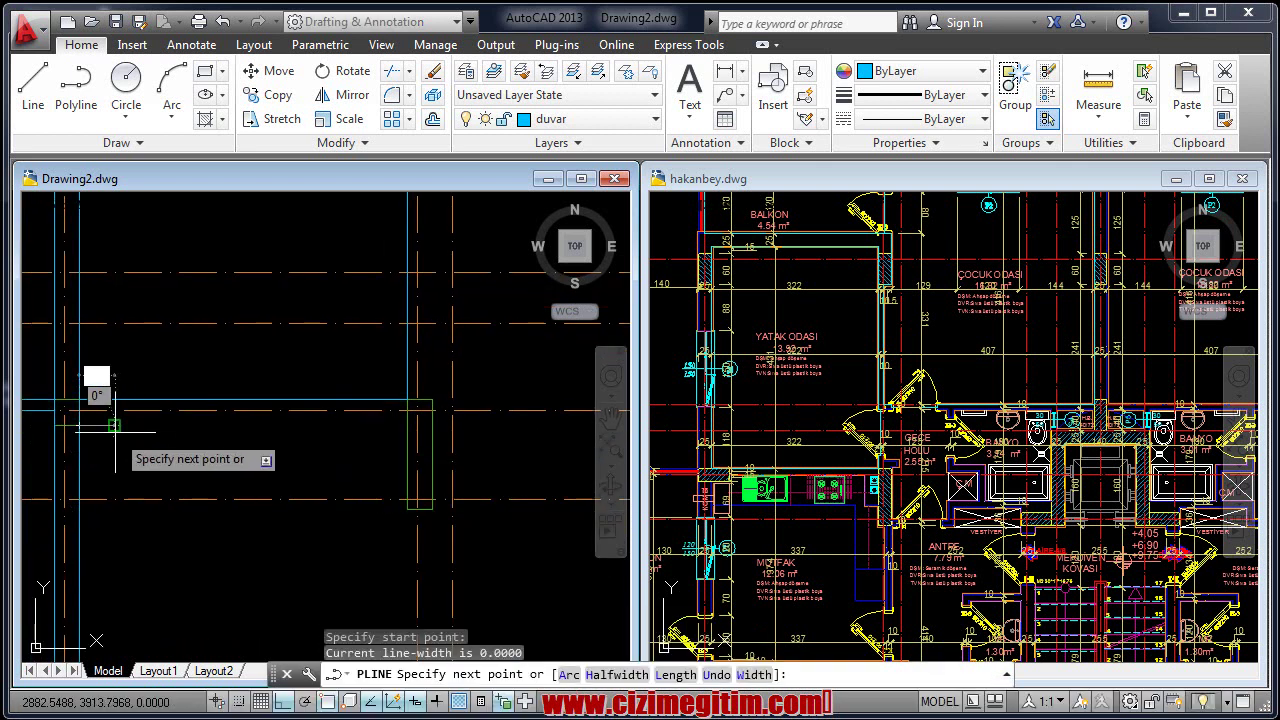
click(115, 426)
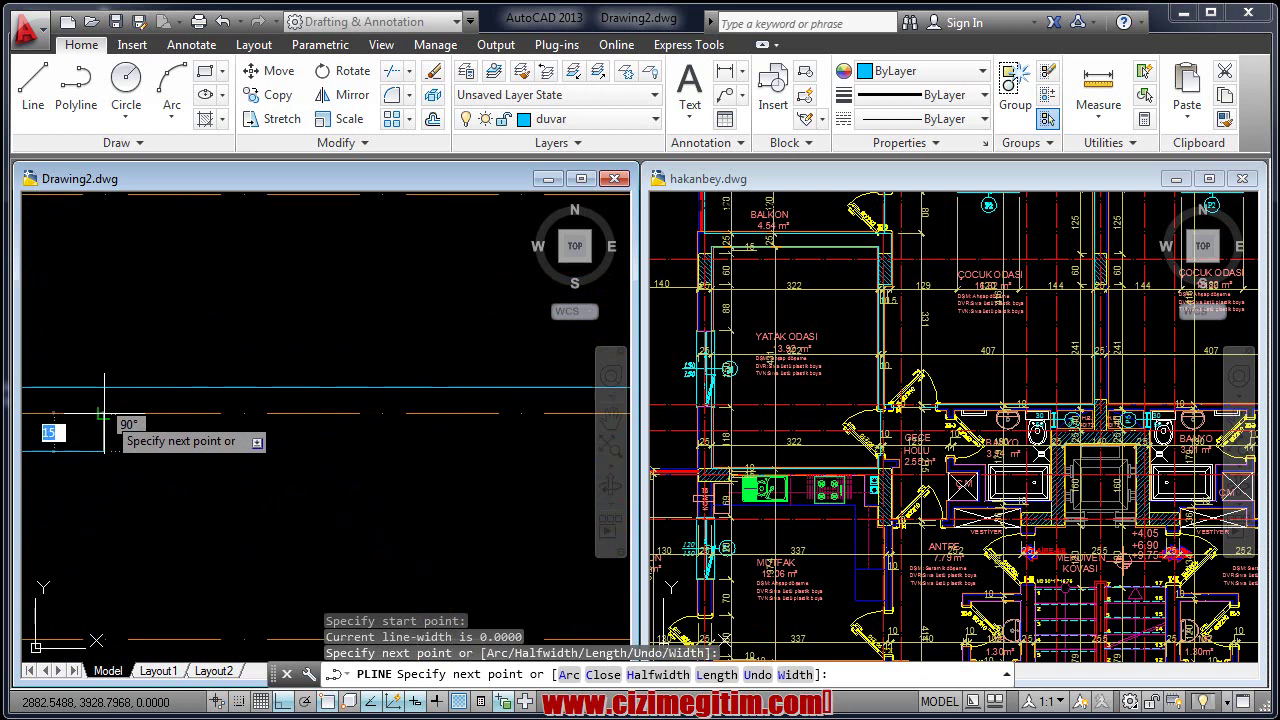
click(115, 414)
scroll(140, 430, up, 2)
scroll(160, 451, up, 2)
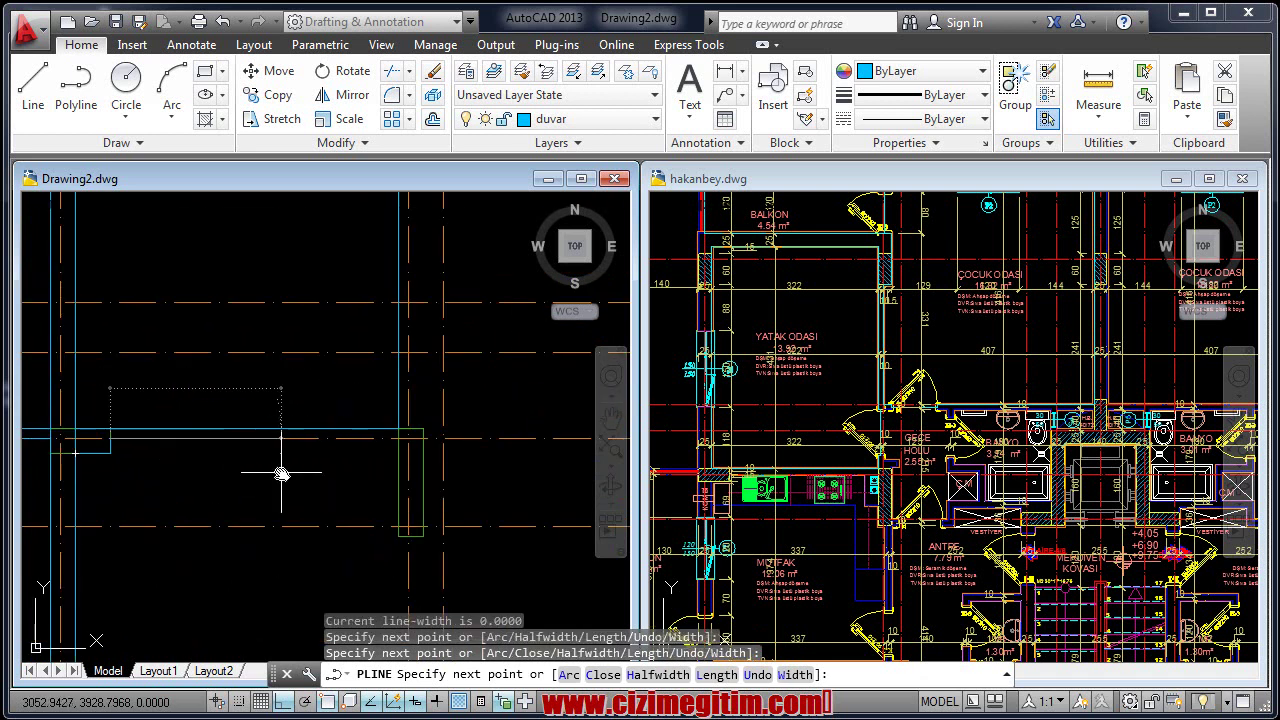
middle_drag(277, 471, 200, 468)
scroll(322, 456, up, 2)
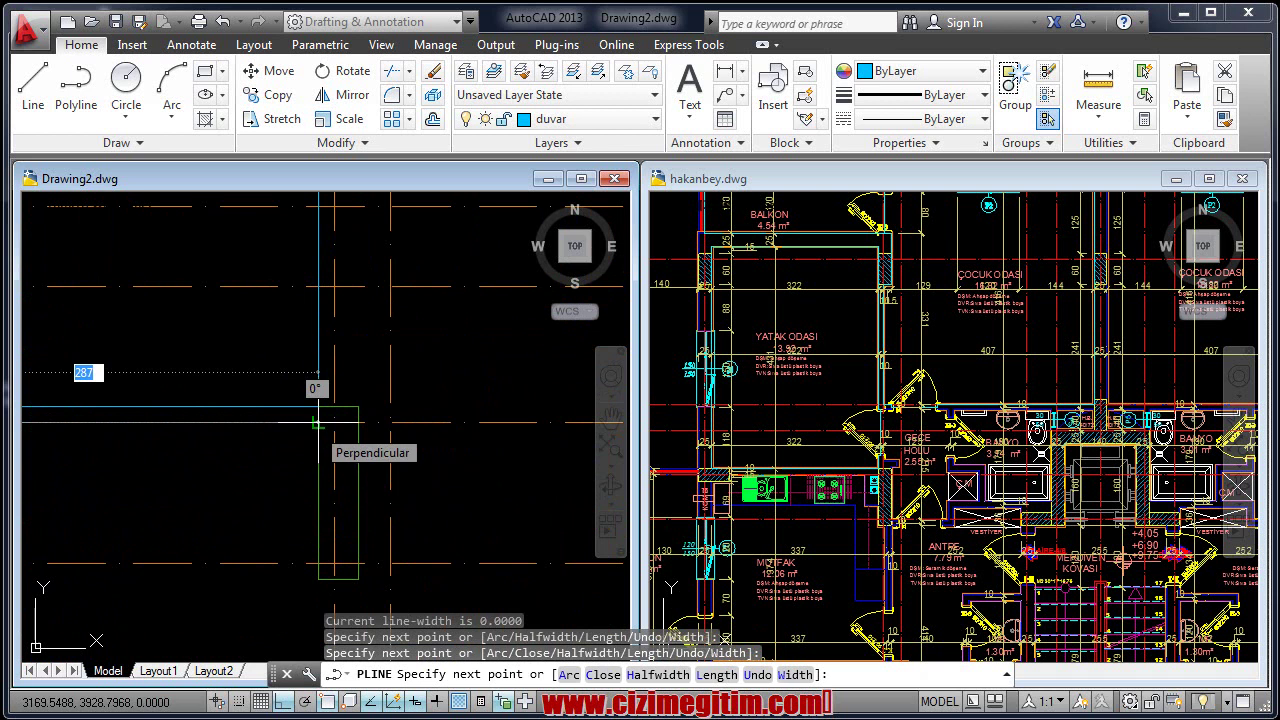
Continue the wall perpendicular to the existing wall and finish the closed room outline polyline.
click(317, 423)
middle_drag(309, 503, 307, 446)
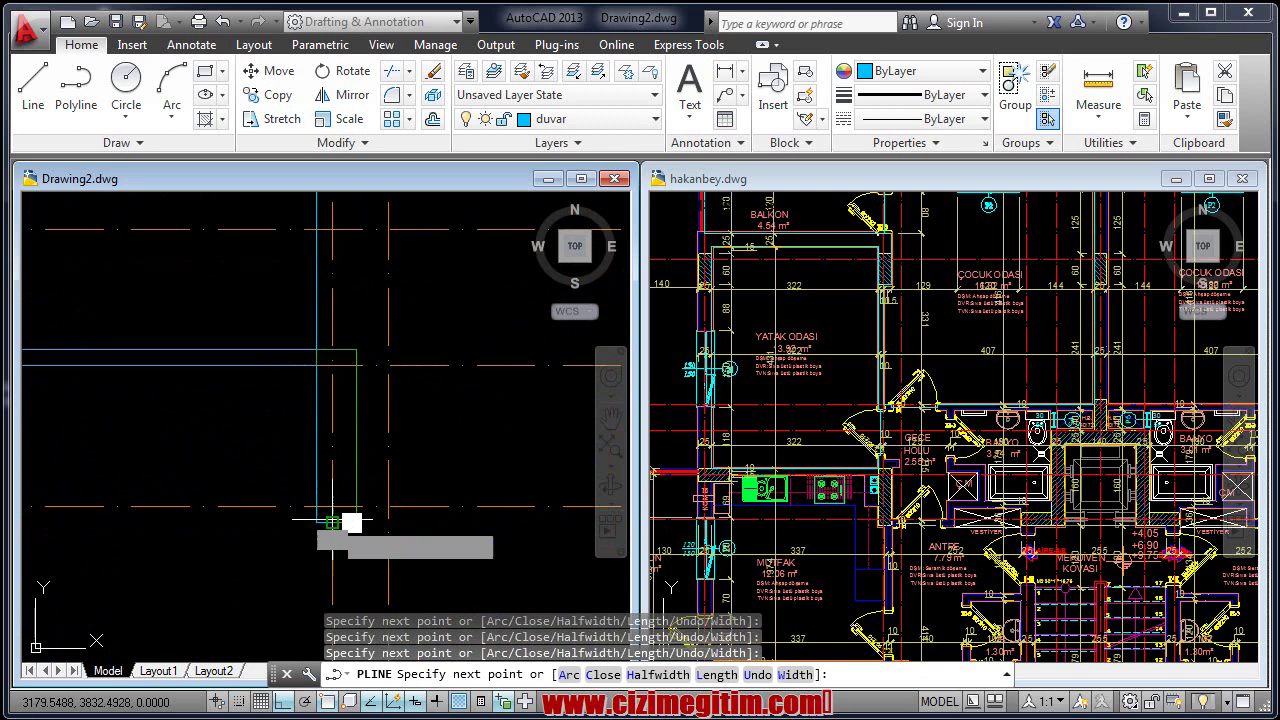
middle_drag(331, 530, 307, 383)
scroll(307, 423, down, 1)
mouse_move(302, 298)
middle_down()
mouse_move(345, 470)
mouse_move(346, 371)
middle_up()
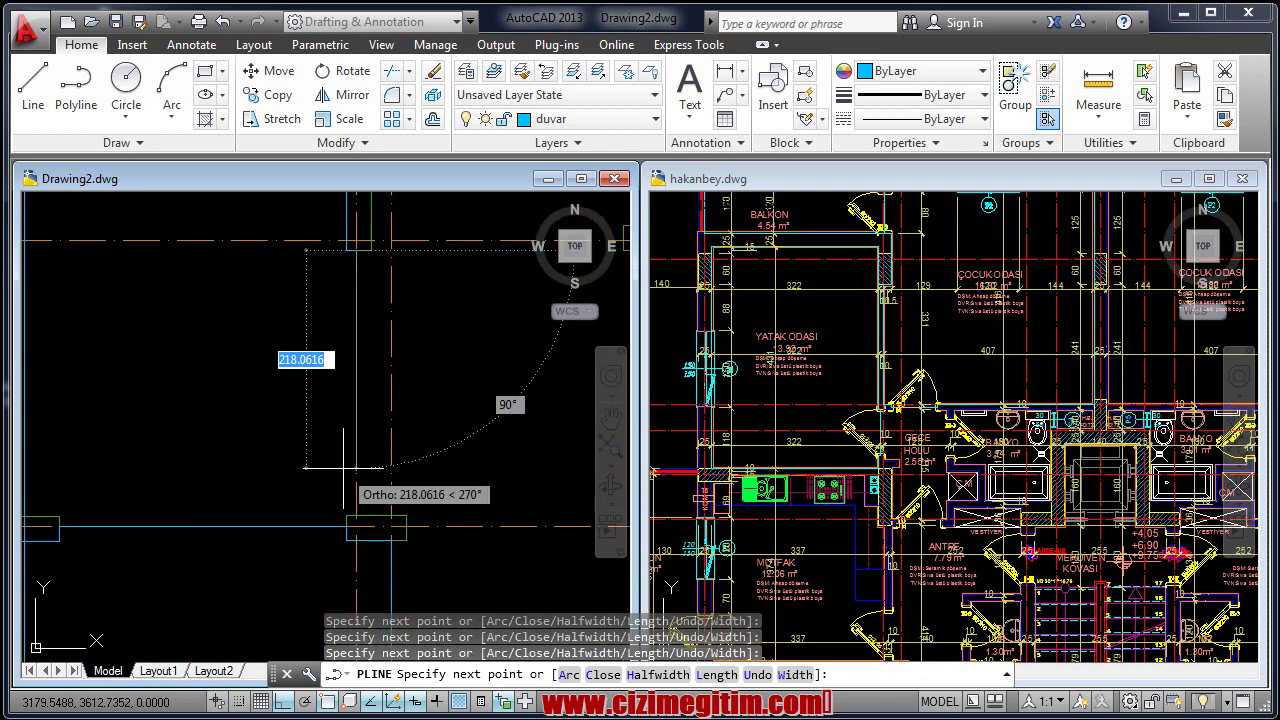
middle_drag(350, 470, 352, 407)
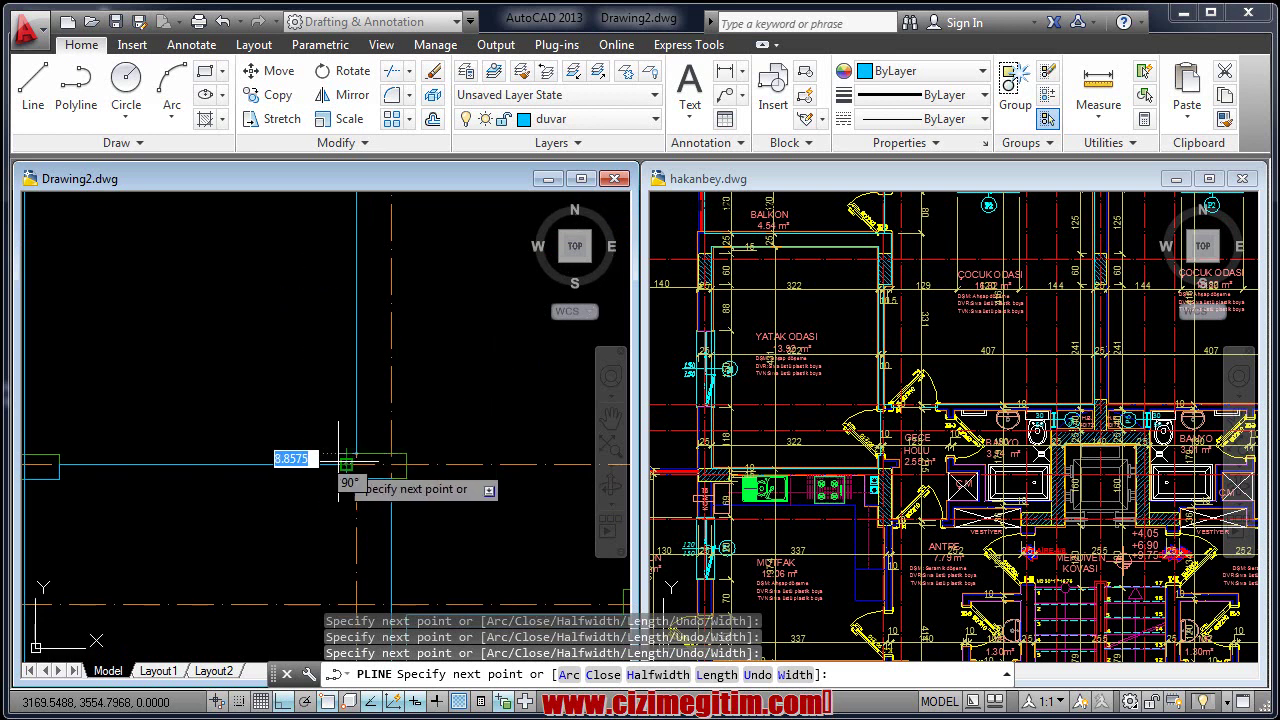
middle_drag(197, 430, 314, 480)
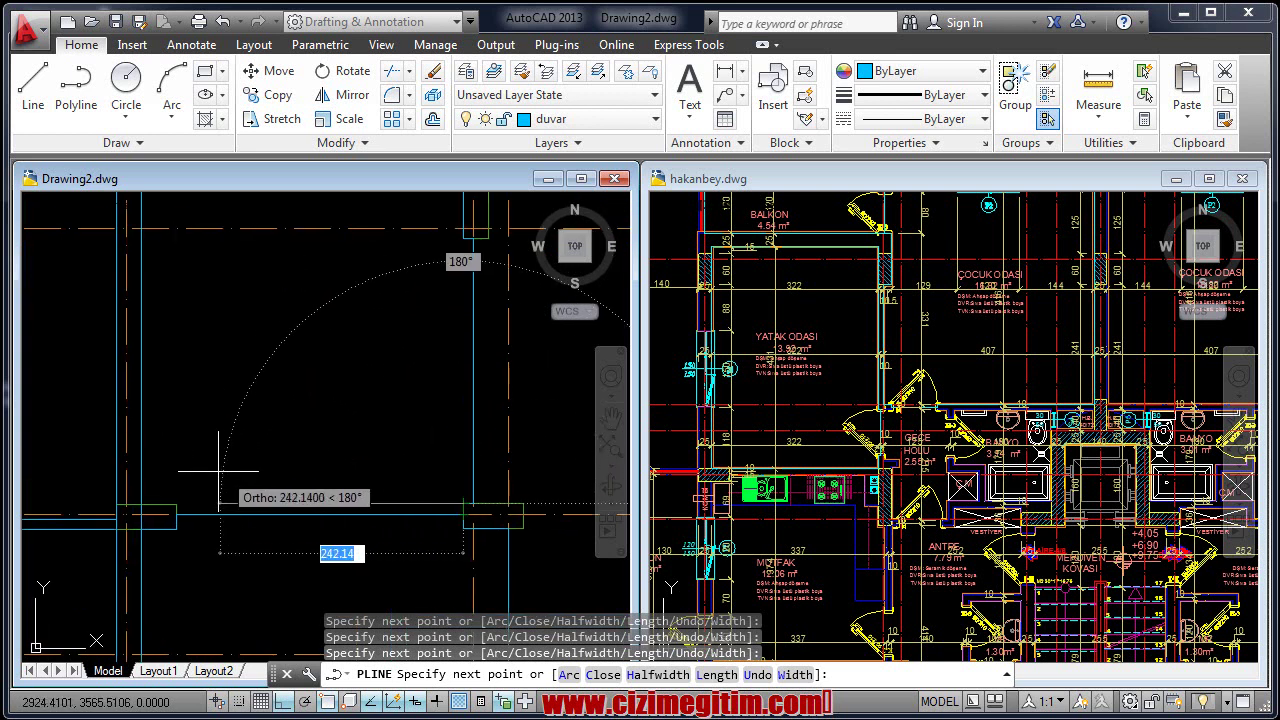
right_click(140, 503)
click(180, 511)
scroll(314, 515, down, 2)
scroll(318, 470, down, 1)
scroll(286, 437, up, 1)
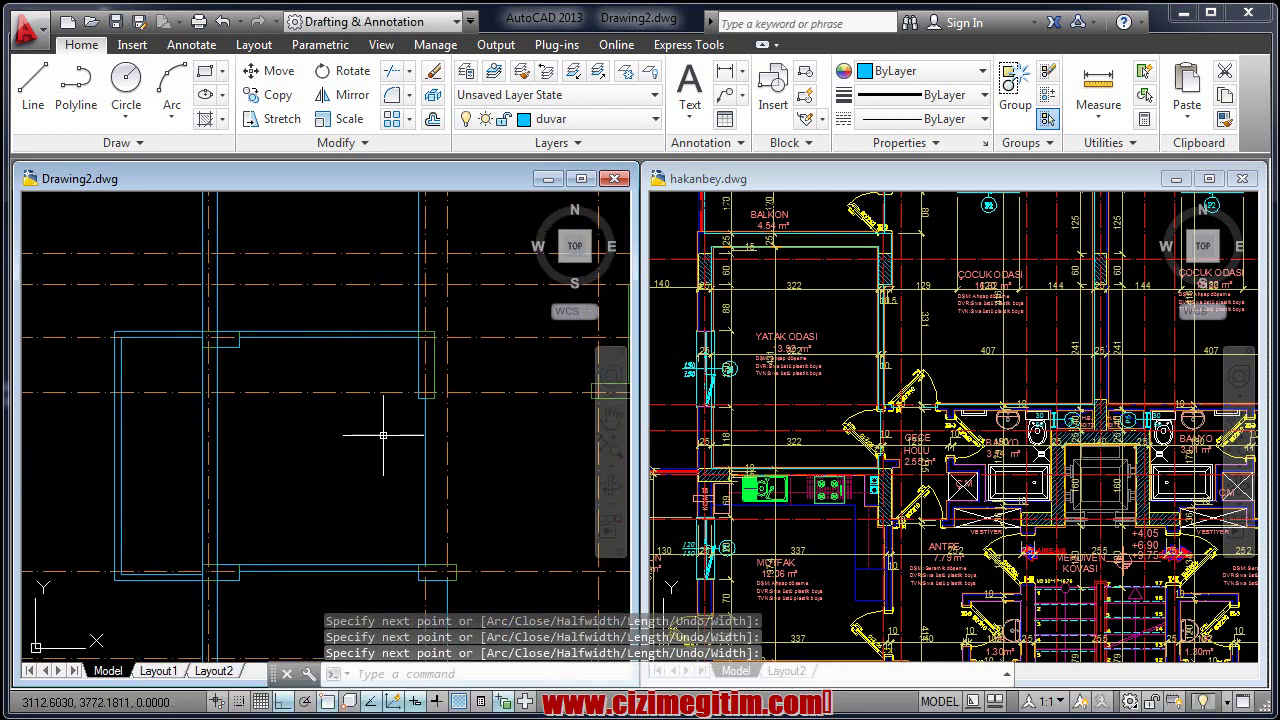
scroll(360, 450, down, 2)
middle_drag(363, 445, 366, 411)
scroll(400, 430, up, 1)
scroll(437, 480, up, 1)
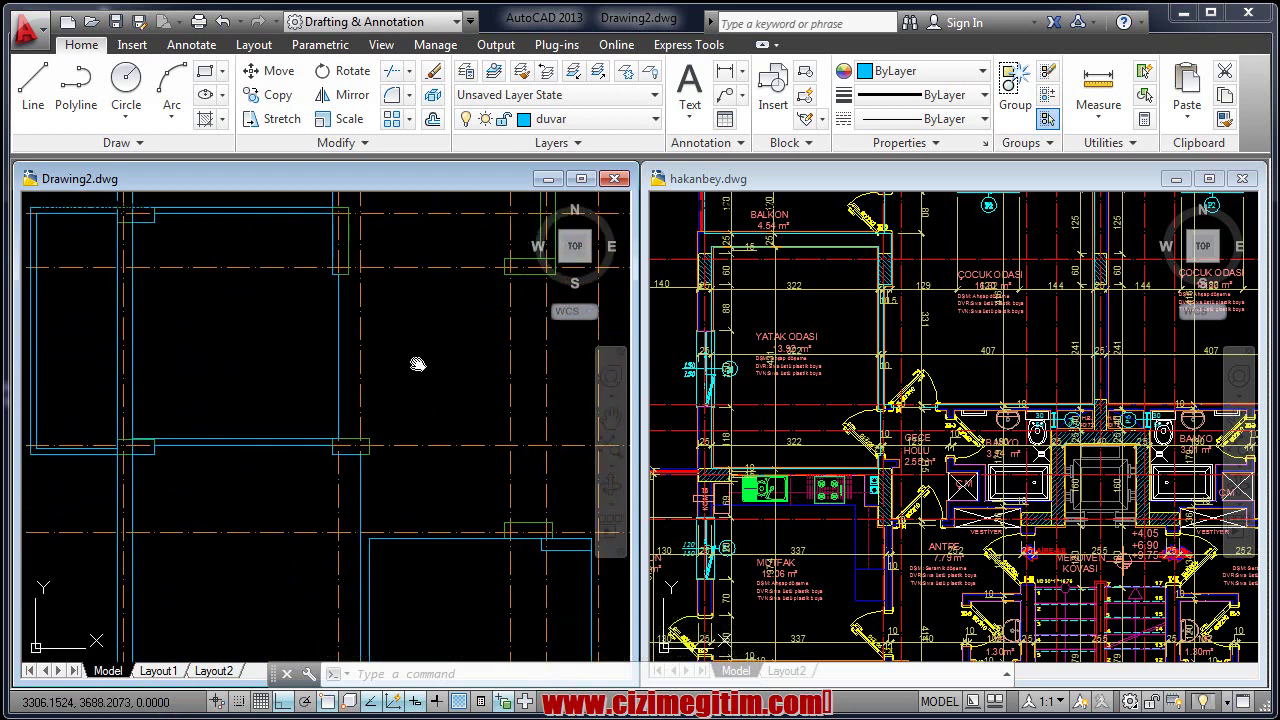
click(850, 560)
scroll(850, 560, up, 2)
scroll(818, 435, up, 2)
scroll(818, 435, down, 2)
click(250, 470)
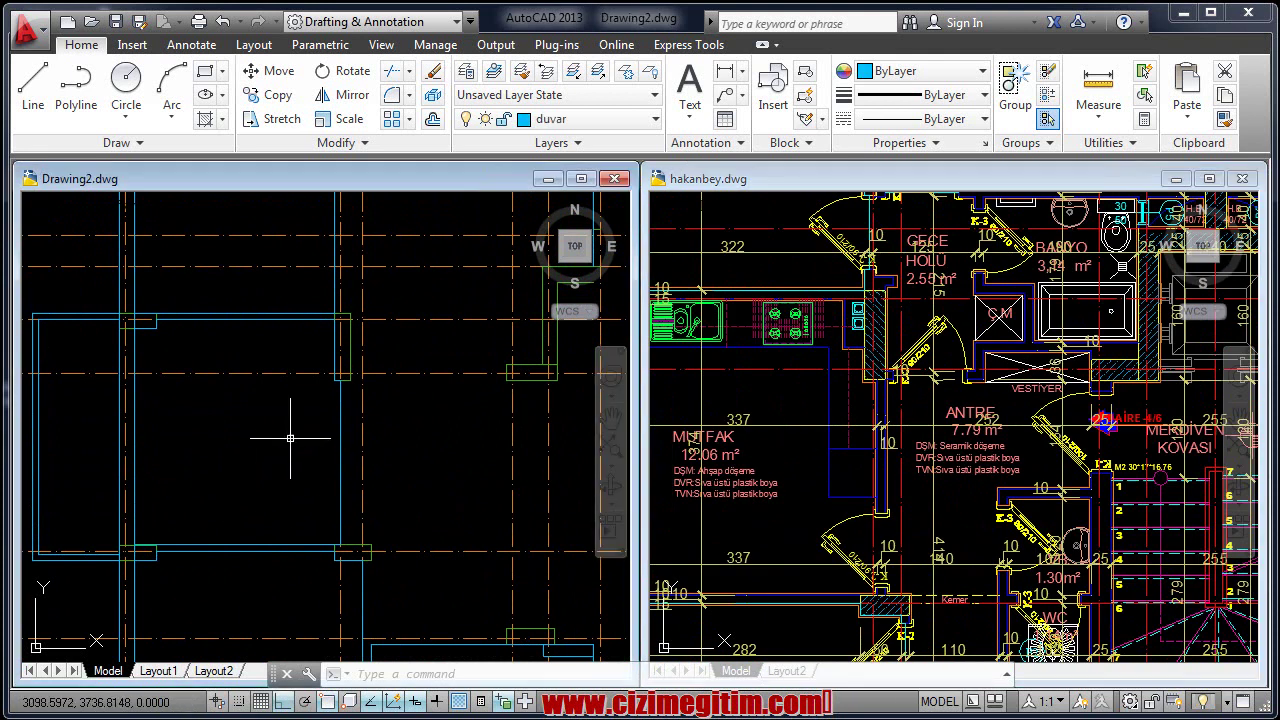
middle_drag(335, 472, 289, 456)
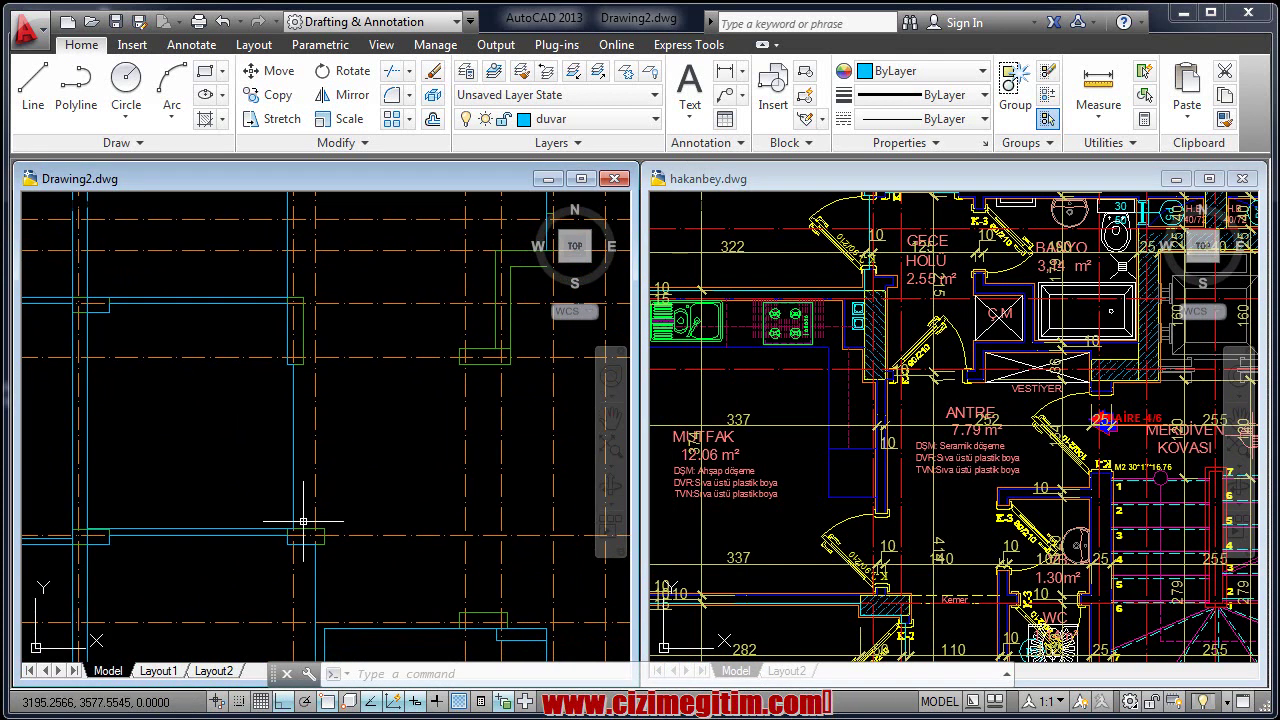
click(838, 505)
middle_drag(794, 537, 790, 450)
scroll(760, 560, up, 2)
scroll(748, 567, down, 2)
mouse_move(748, 567)
middle_down()
mouse_move(771, 538)
mouse_move(735, 623)
middle_up()
middle_drag(760, 430, 730, 570)
middle_drag(775, 400, 765, 440)
mouse_move(795, 350)
middle_down()
mouse_move(778, 414)
mouse_move(898, 479)
middle_up()
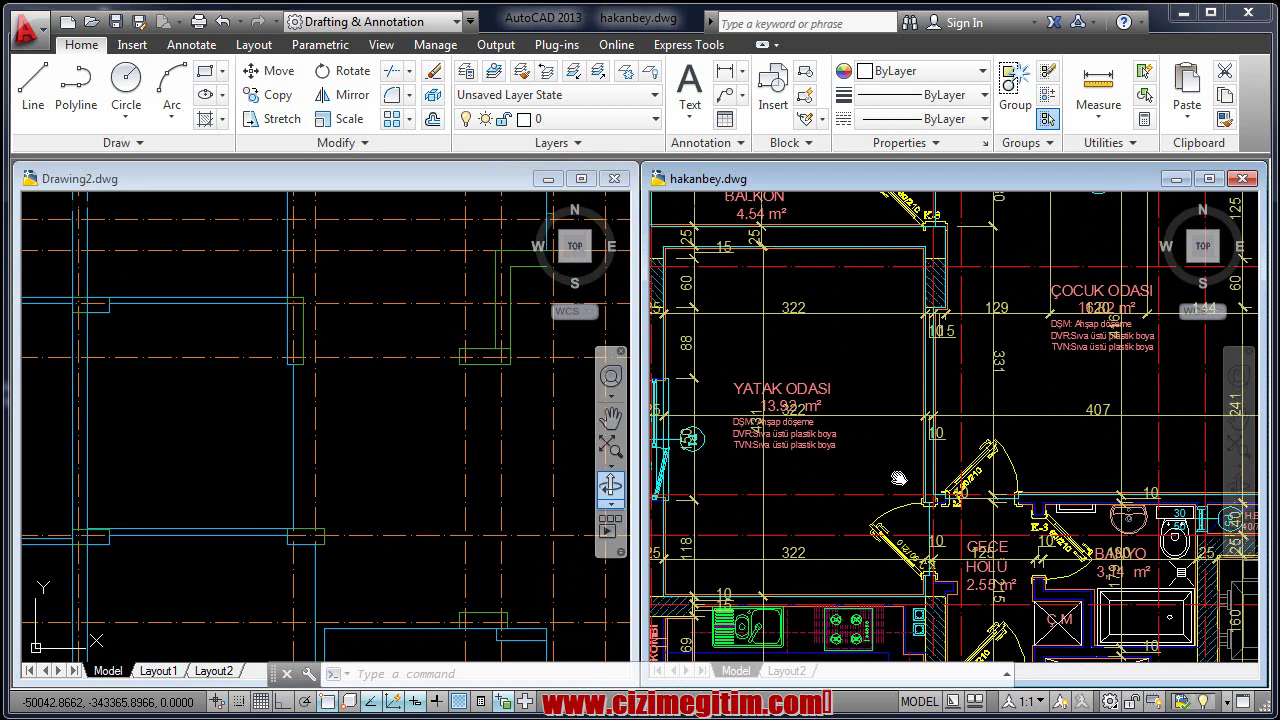
scroll(937, 468, down, 2)
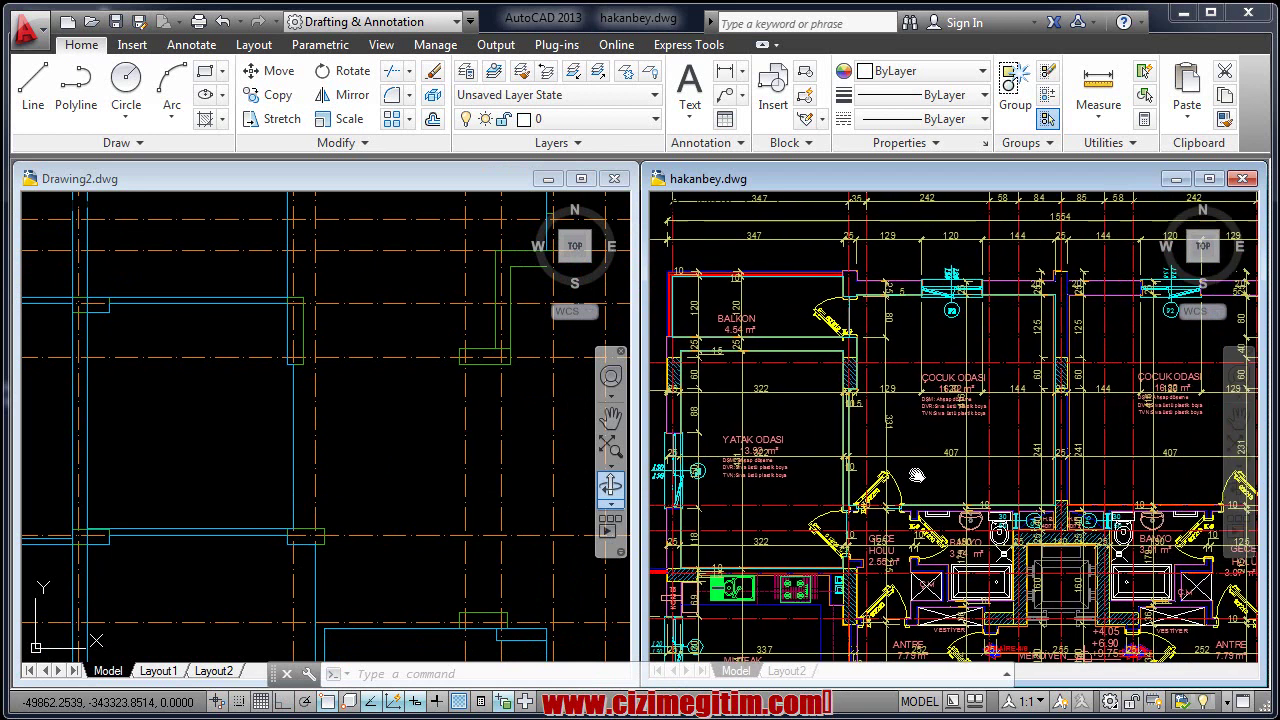
click(441, 446)
scroll(371, 512, down, 1)
scroll(363, 471, down, 1)
scroll(360, 480, up, 1)
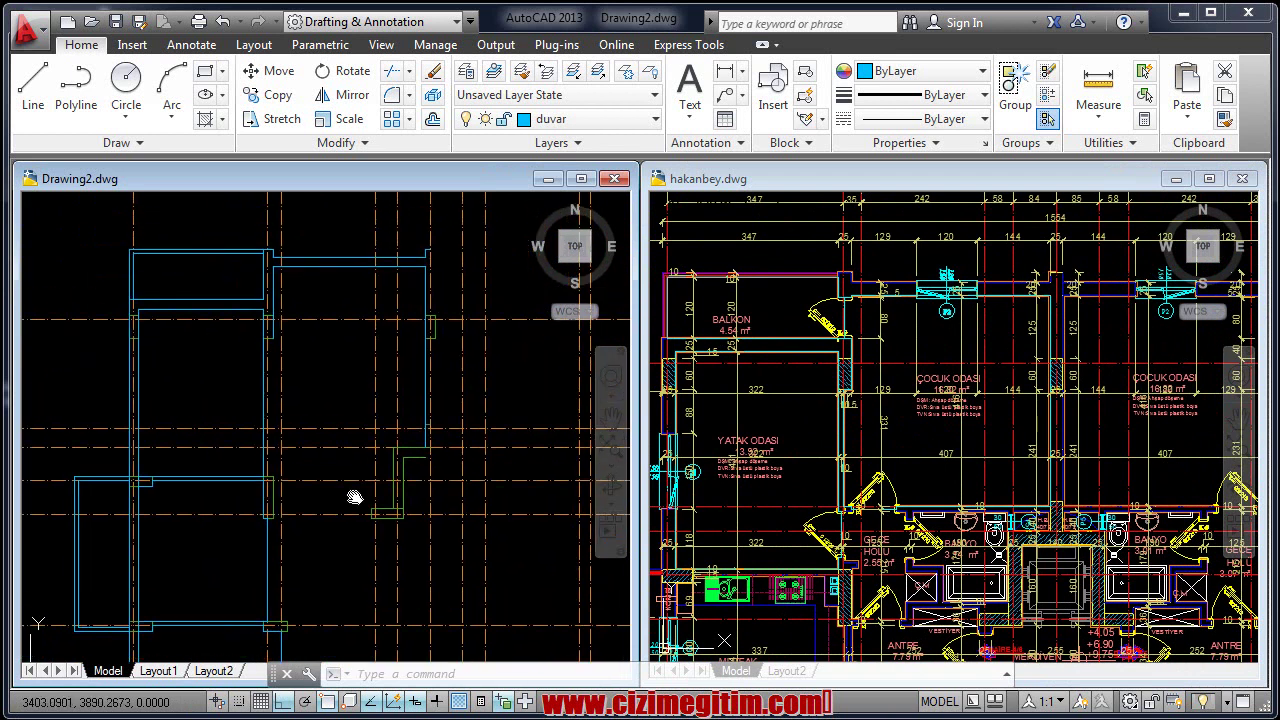
scroll(320, 423, up, 1)
scroll(320, 478, up, 1)
scroll(320, 480, down, 1)
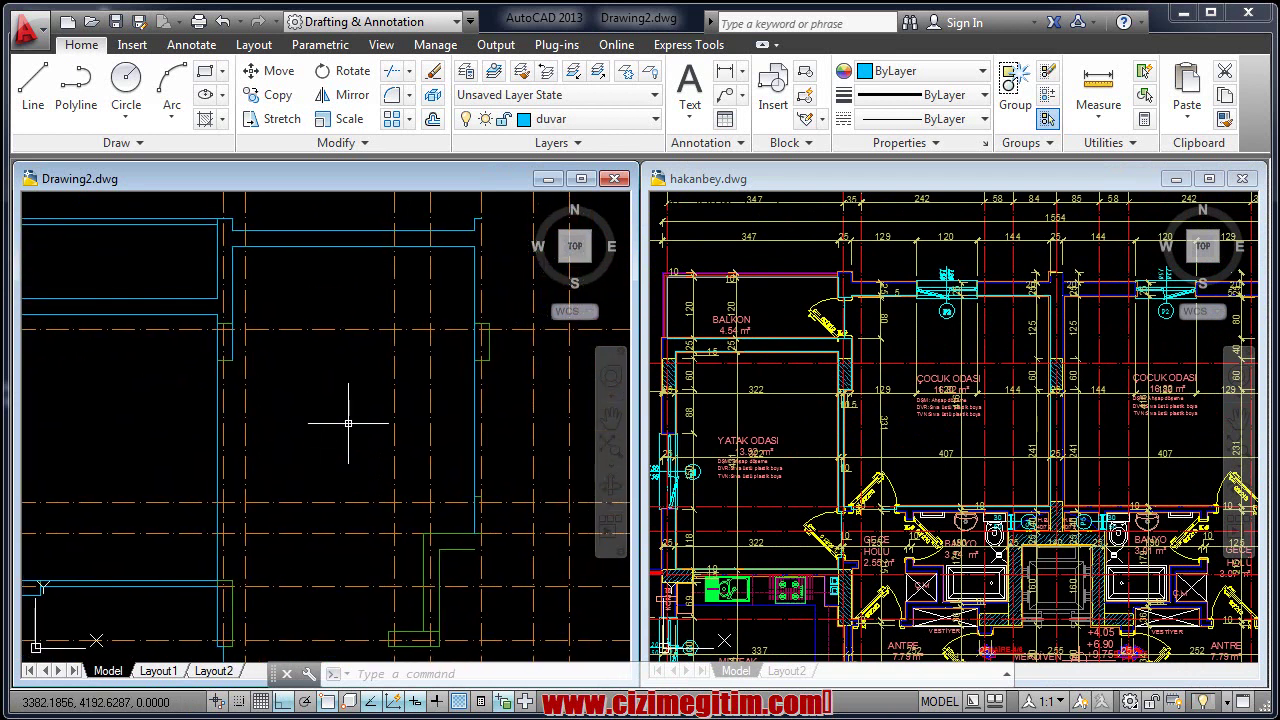
text(pl)
Draw a wall polyline from the existing wall endpoint, running 406.5 to the left, then to its final point.
key(Return)
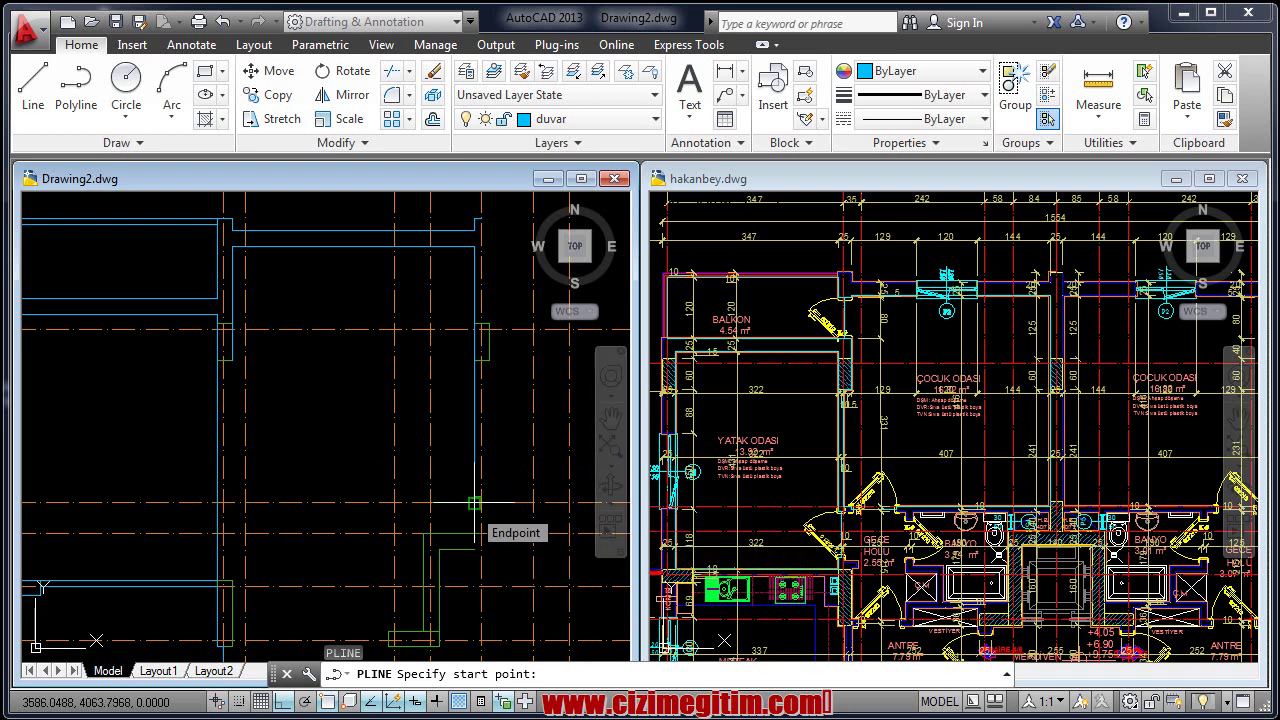
click(474, 503)
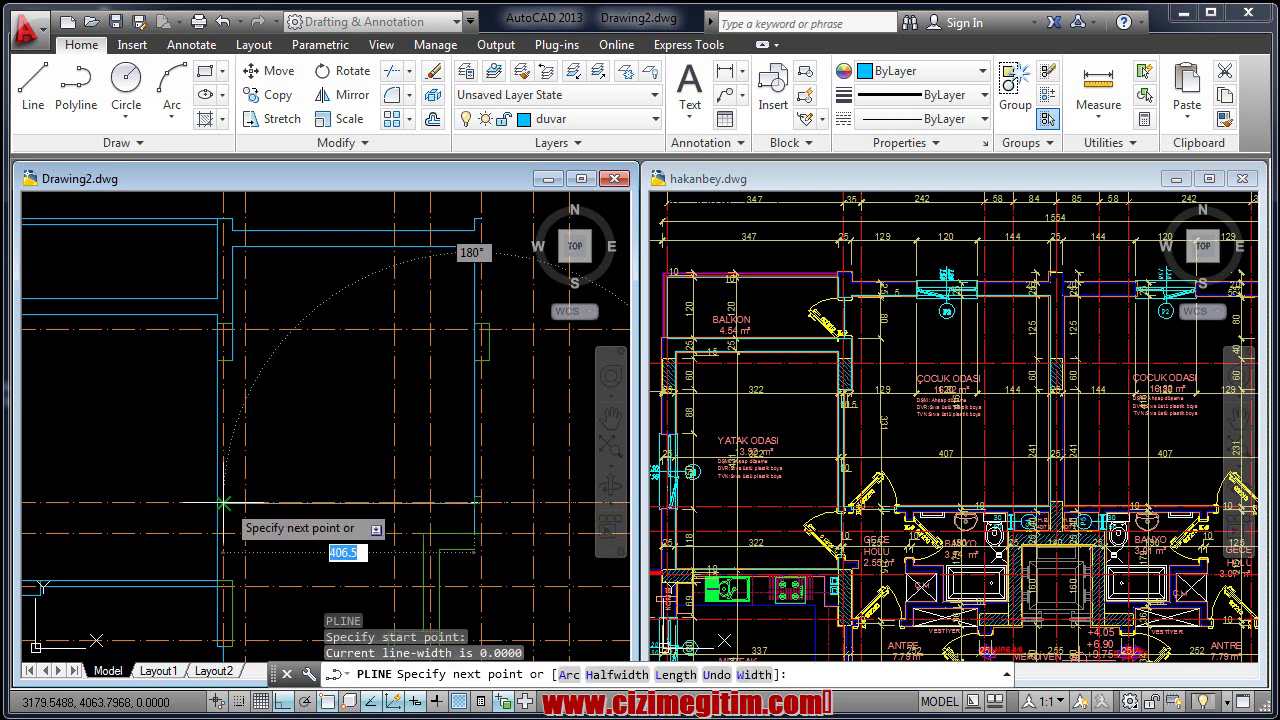
click(230, 362)
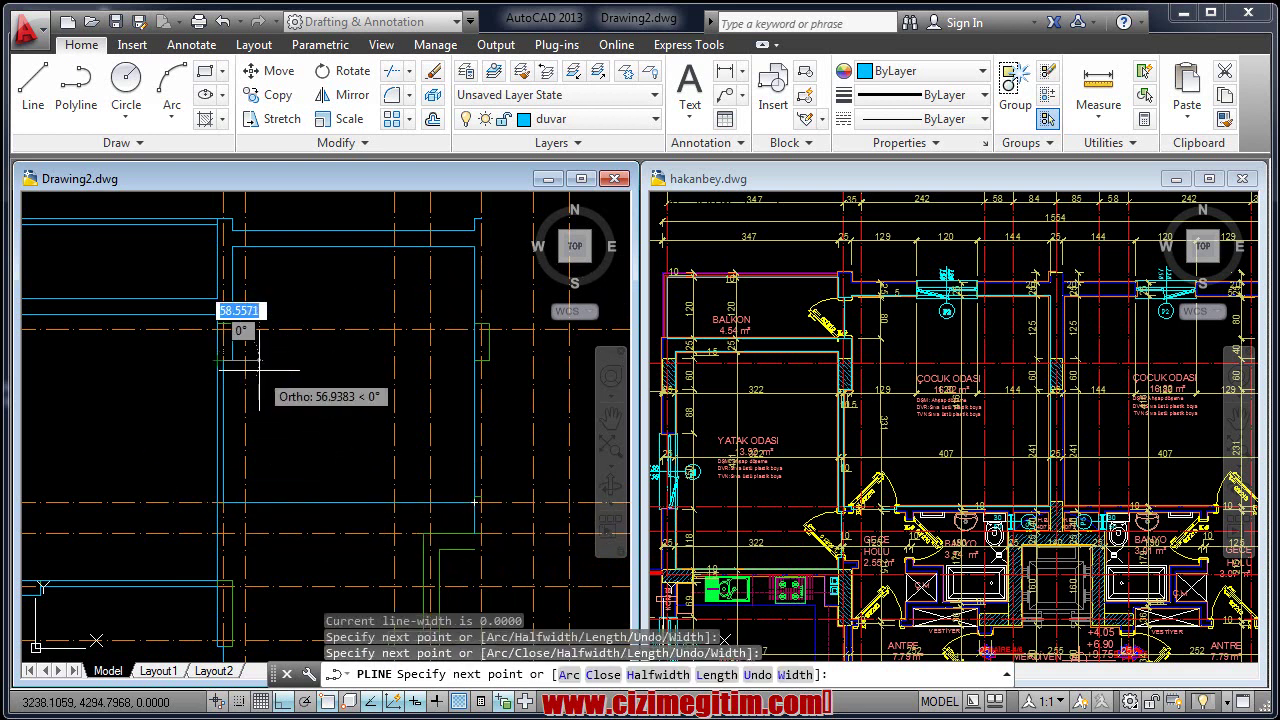
click(240, 362)
right_click(300, 365)
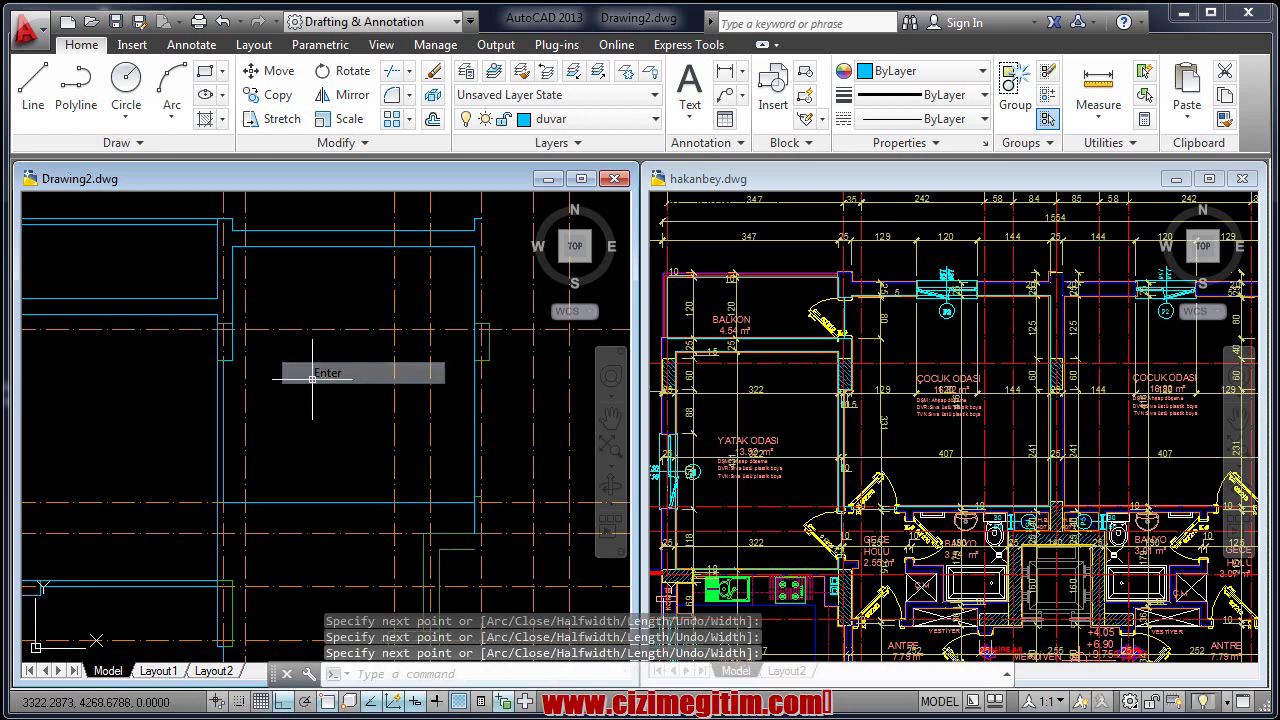
middle_drag(336, 469, 301, 404)
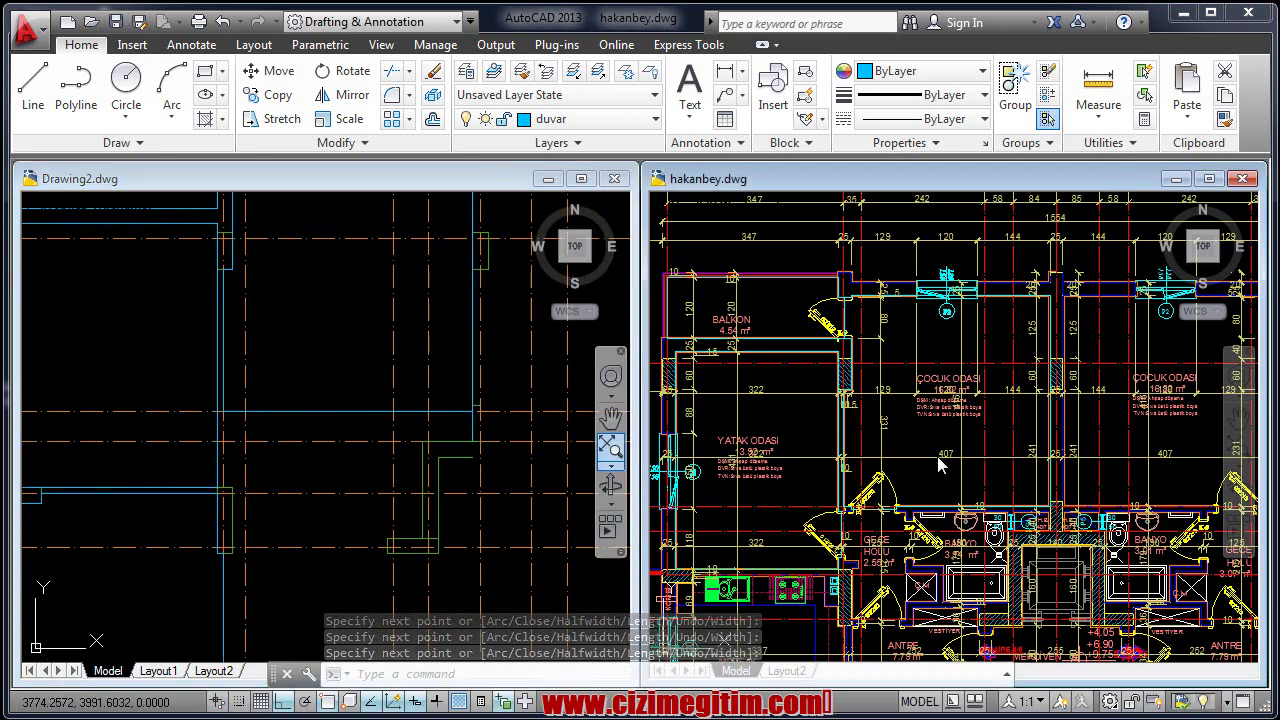
Zoom the hakanbey.dwg reference in on the GECE HOLU area.
middle_drag(931, 451, 930, 379)
scroll(929, 486, up, 1)
scroll(849, 485, up, 1)
scroll(869, 490, up, 1)
mouse_move(840, 464)
middle_down()
mouse_move(927, 462)
mouse_move(862, 476)
middle_up()
Make Drawing2 active and zoom in on the stepped wall corner on the plan's right side.
click(333, 494)
middle_drag(333, 494, 312, 508)
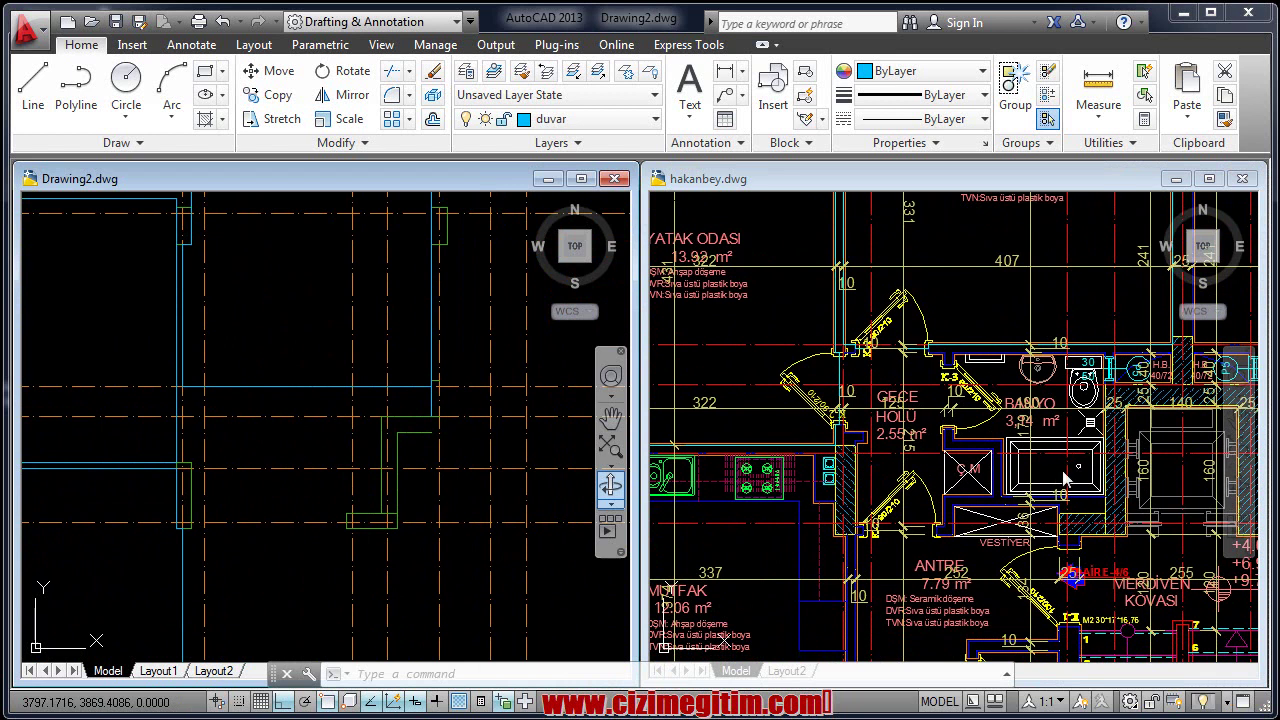
middle_drag(331, 494, 335, 460)
scroll(335, 460, down, 2)
scroll(337, 460, down, 1)
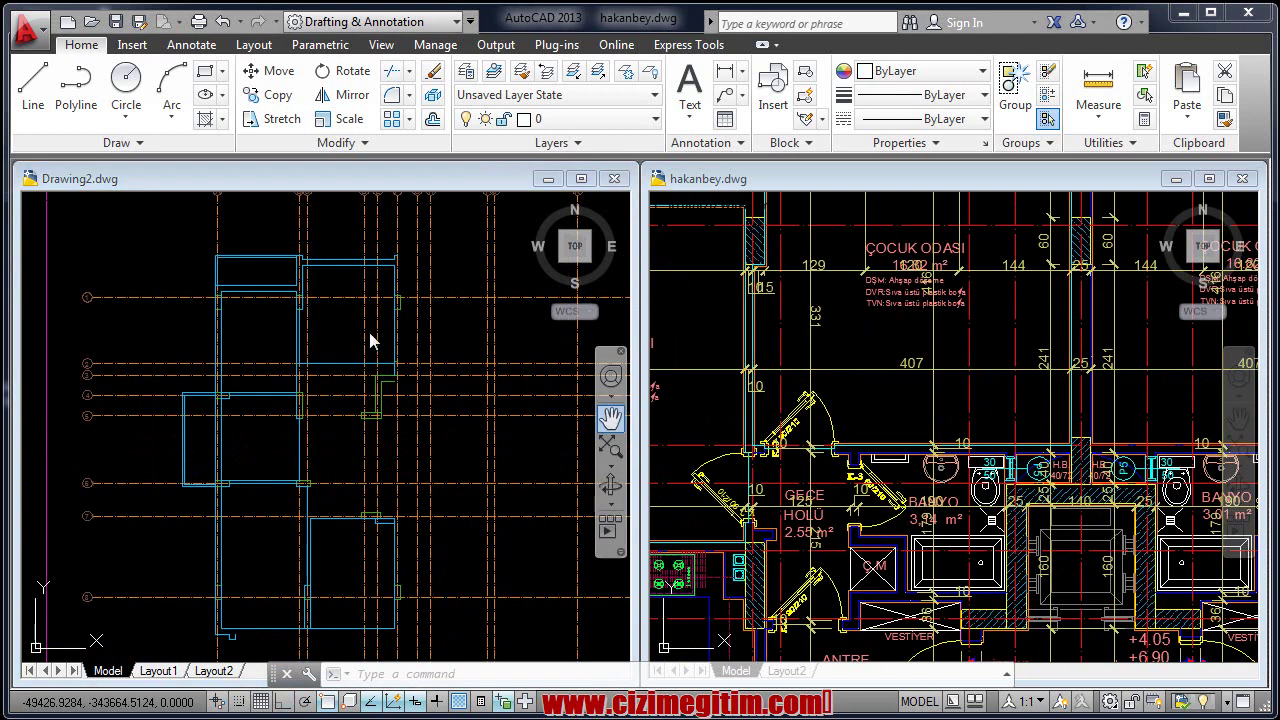
click(369, 340)
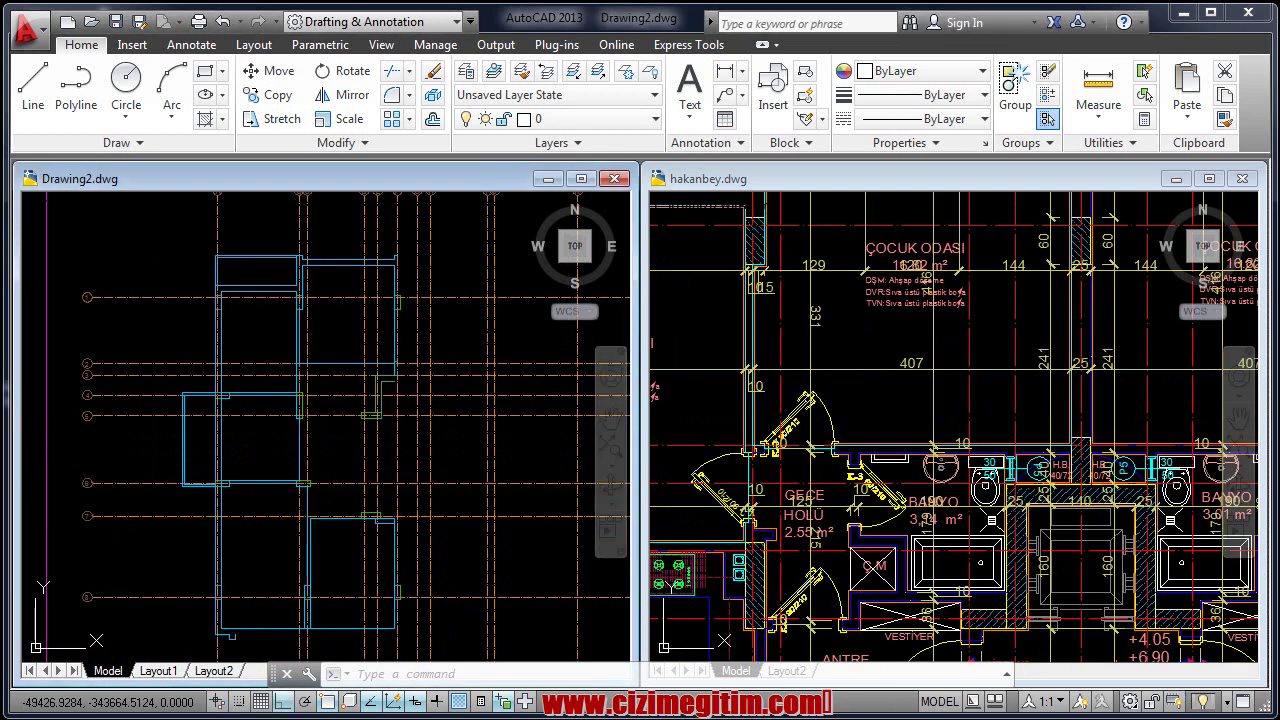
scroll(345, 355, up, 3)
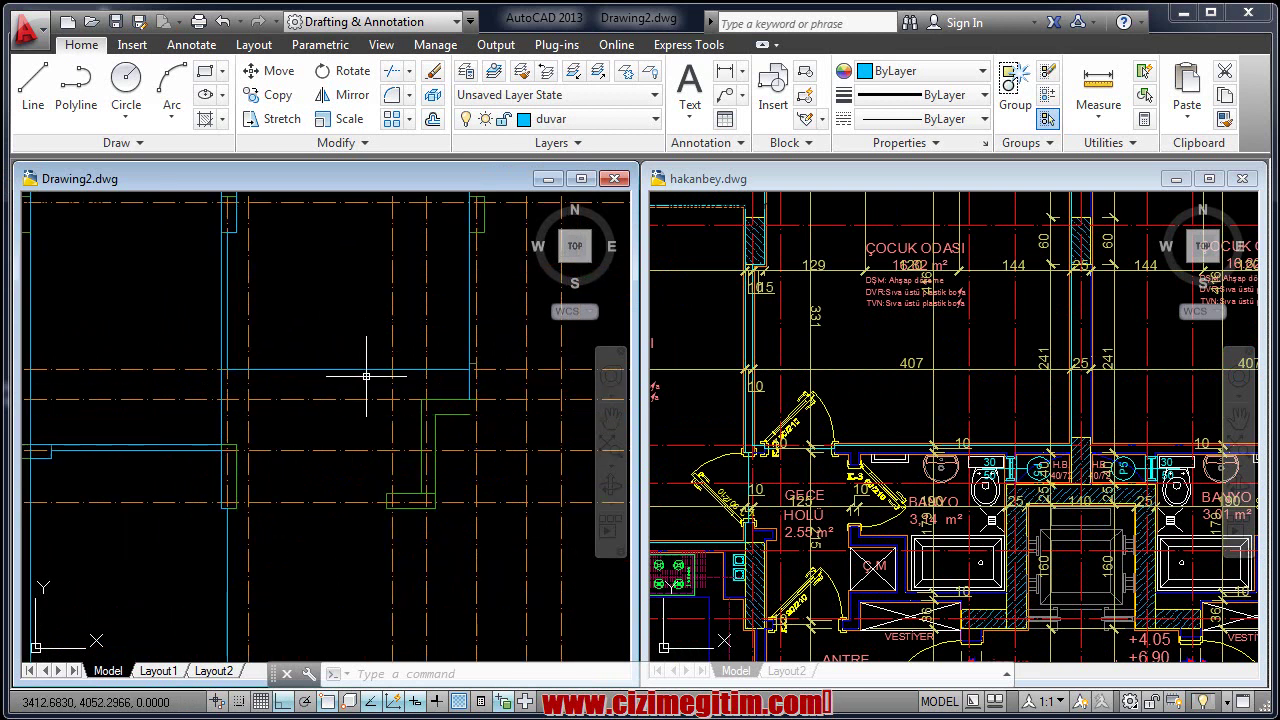
text(o)
Offset the wall polyline 10 units toward the inside.
key(Return)
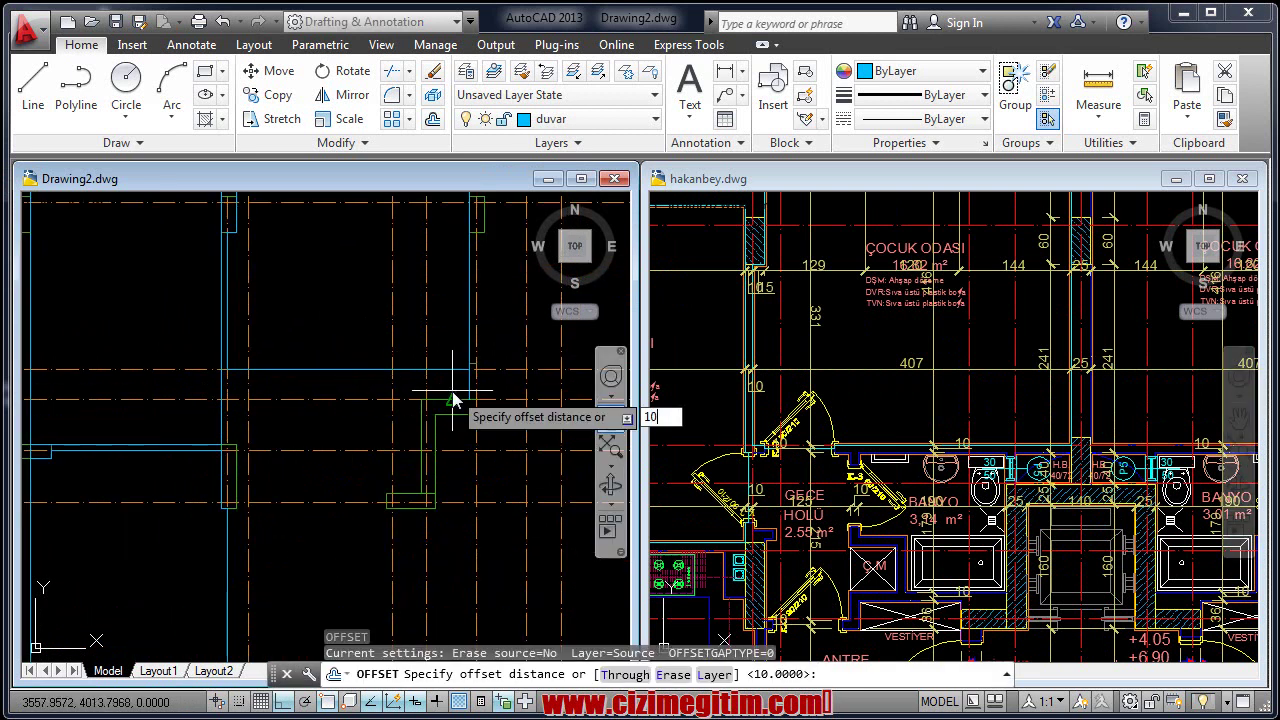
text(10)
key(Return)
click(305, 373)
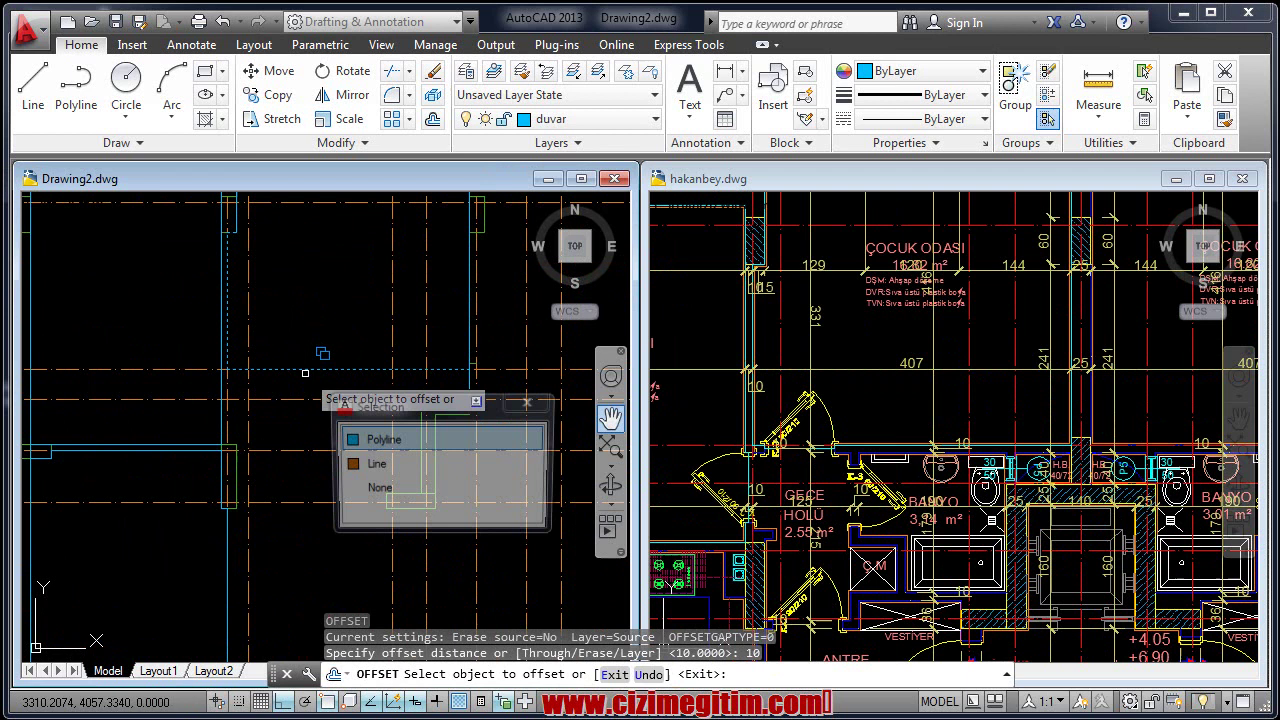
click(292, 421)
right_click(292, 421)
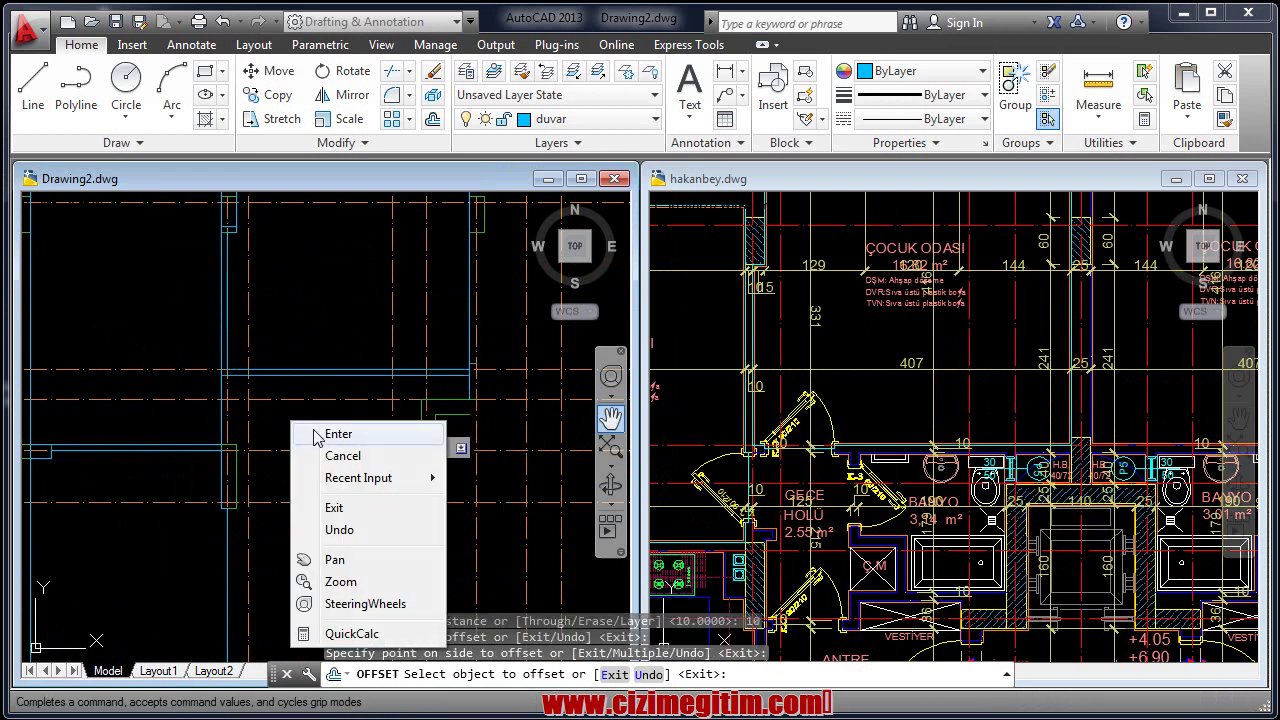
click(322, 432)
Select the wall polyline and cancel an accidental corner-grip stretch, keeping the stepped outline unchanged.
scroll(262, 320, up, 2)
scroll(245, 290, up, 2)
click(234, 268)
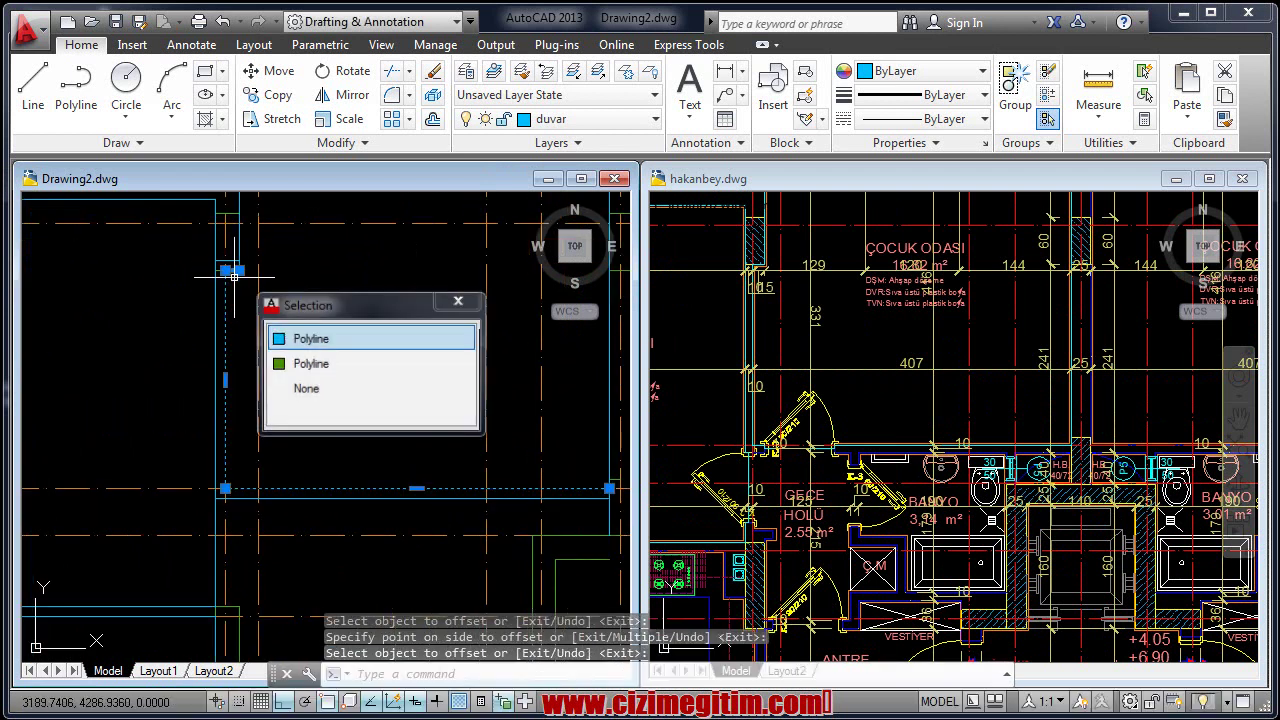
middle_drag(236, 269, 239, 302)
scroll(239, 302, up, 1)
key(Escape)
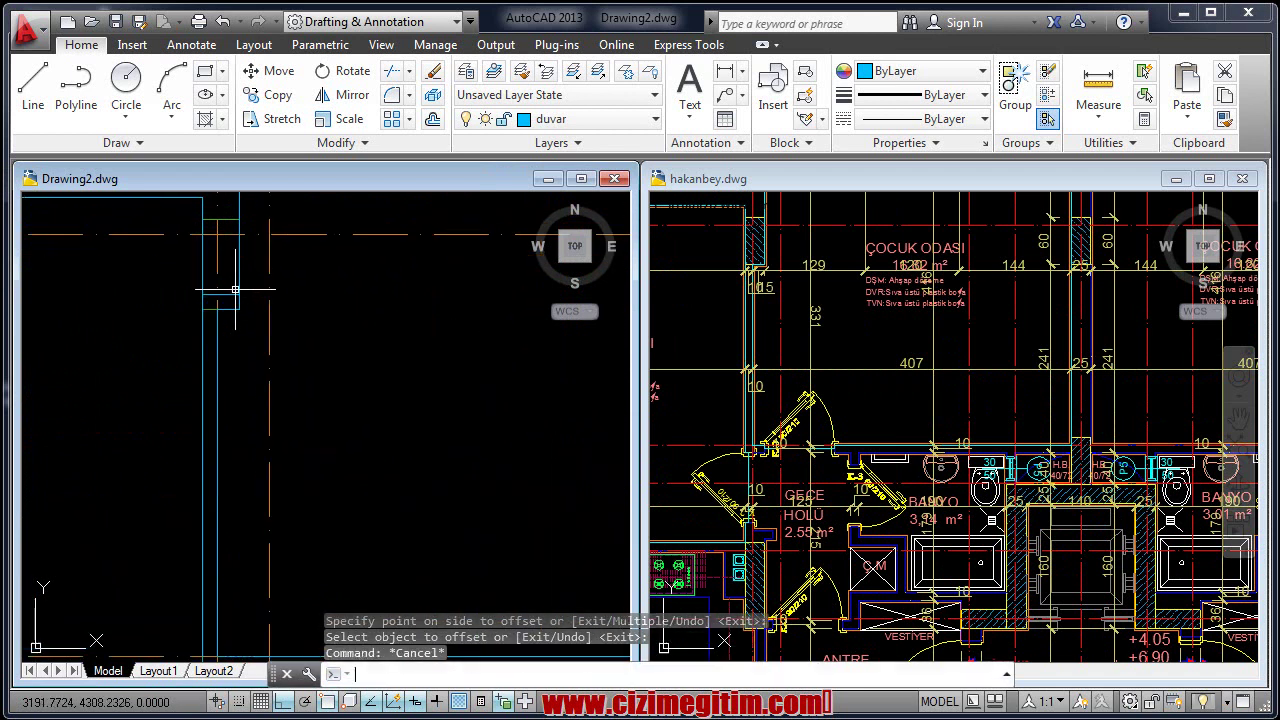
click(239, 294)
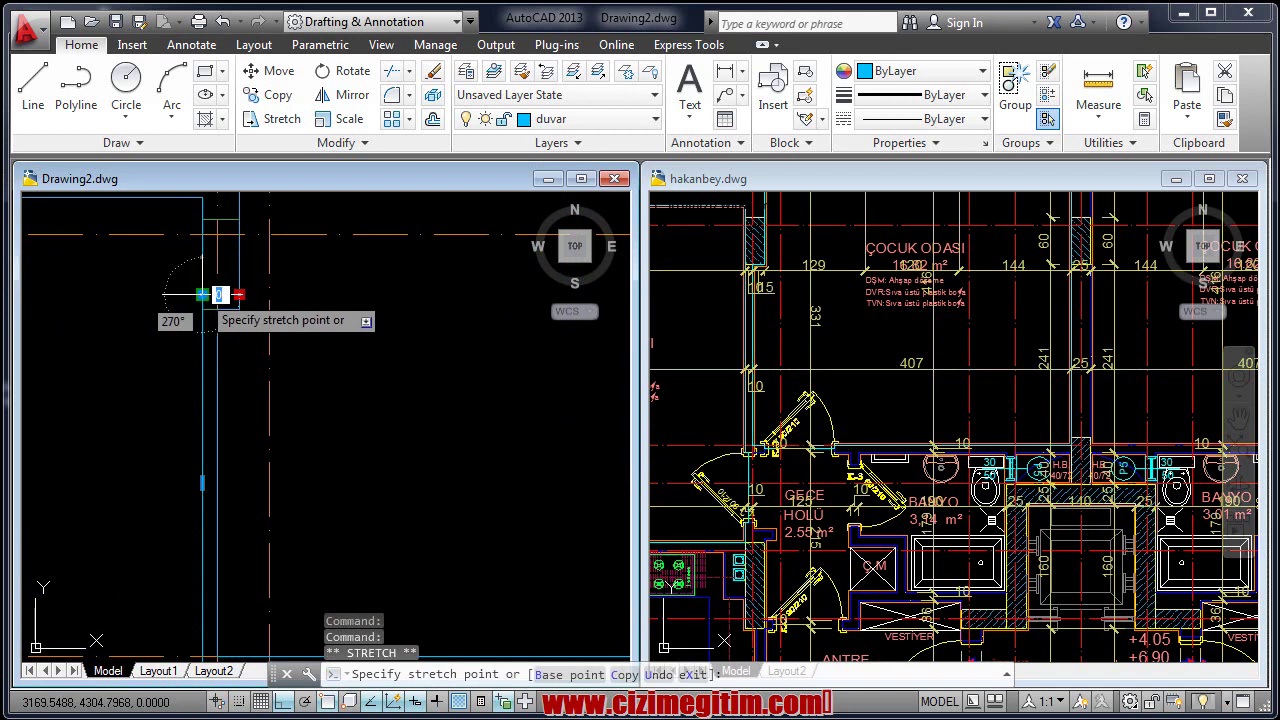
key(Escape)
scroll(280, 257, up, 2)
scroll(251, 429, down, 3)
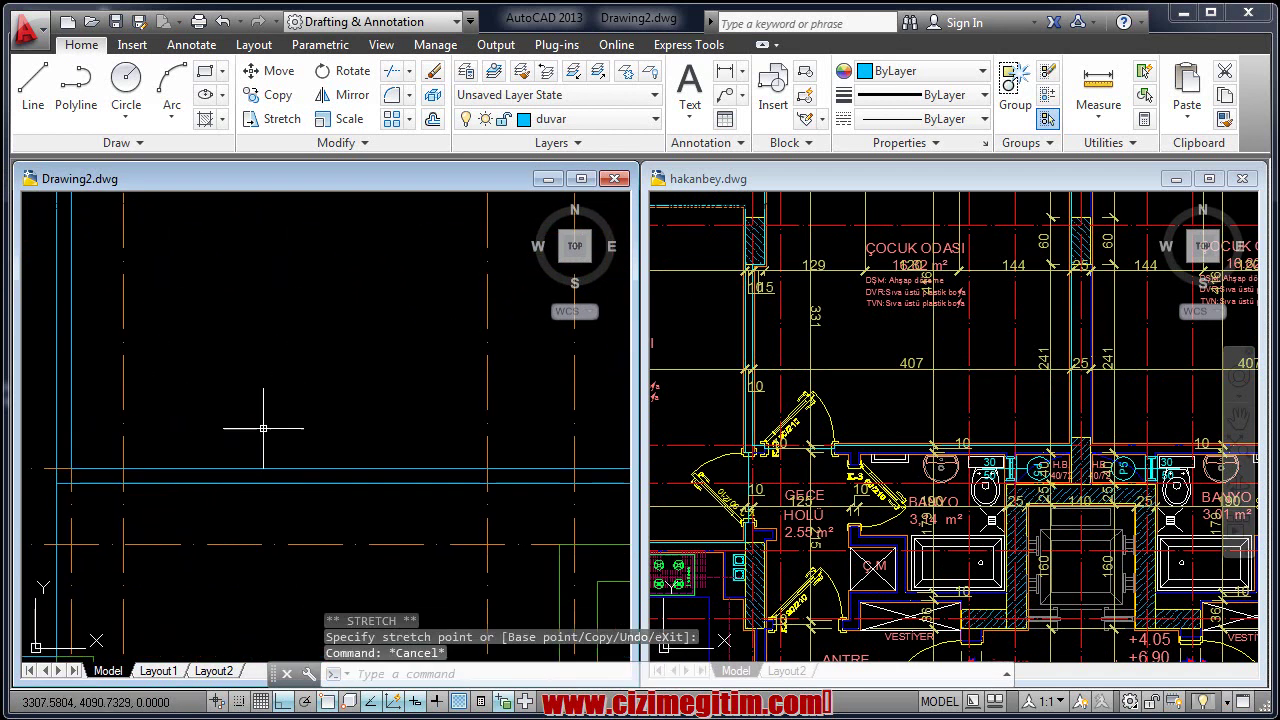
mouse_move(274, 443)
middle_down()
mouse_move(289, 441)
mouse_move(235, 445)
mouse_move(256, 399)
middle_up()
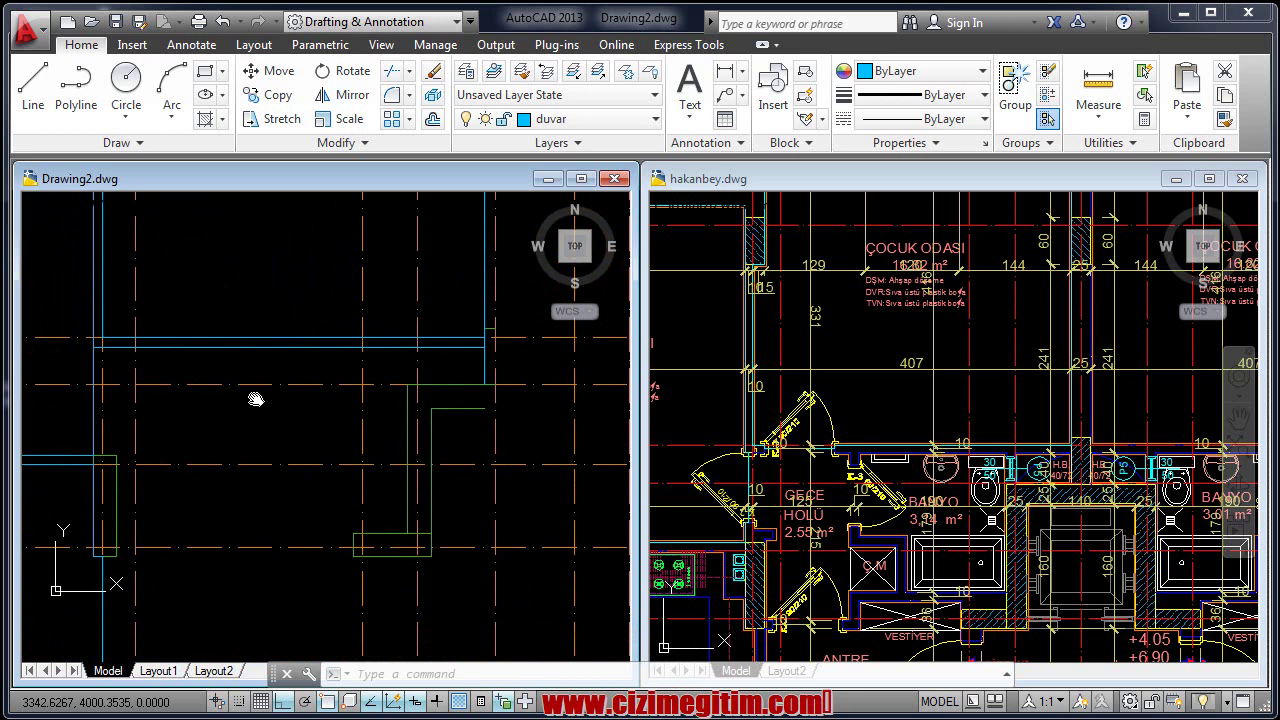
middle_drag(251, 494, 252, 484)
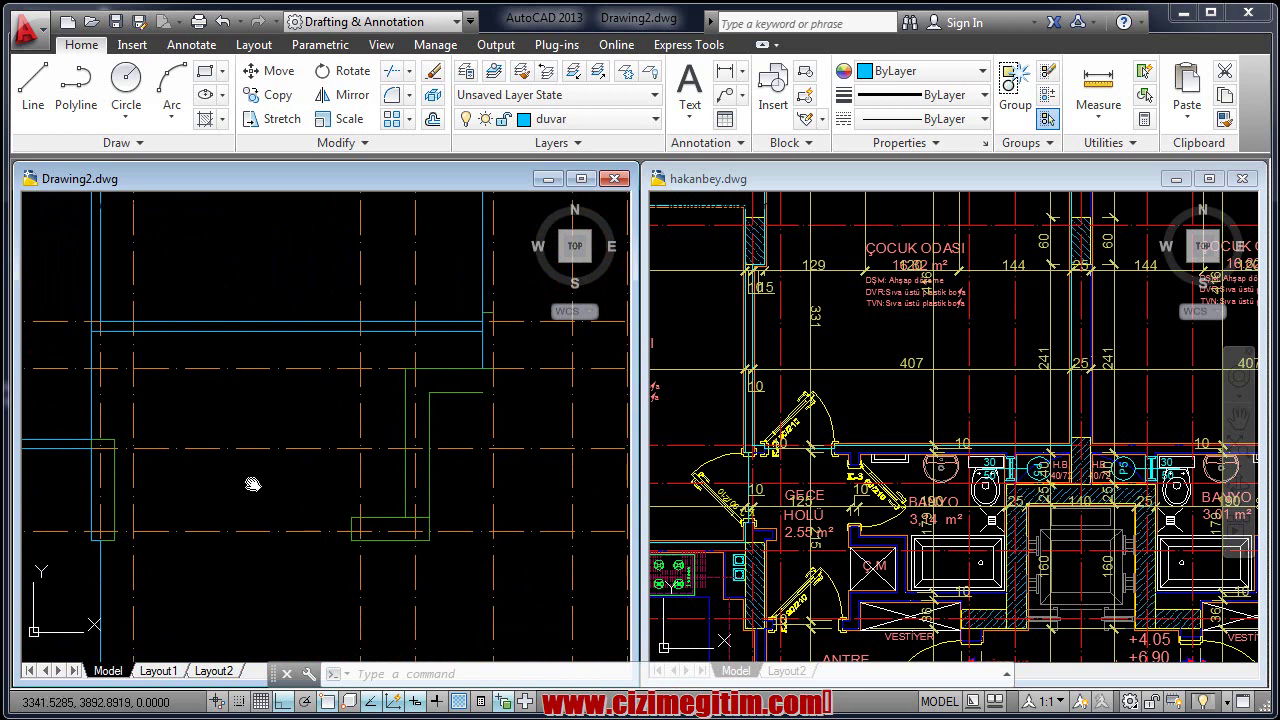
middle_drag(279, 479, 286, 468)
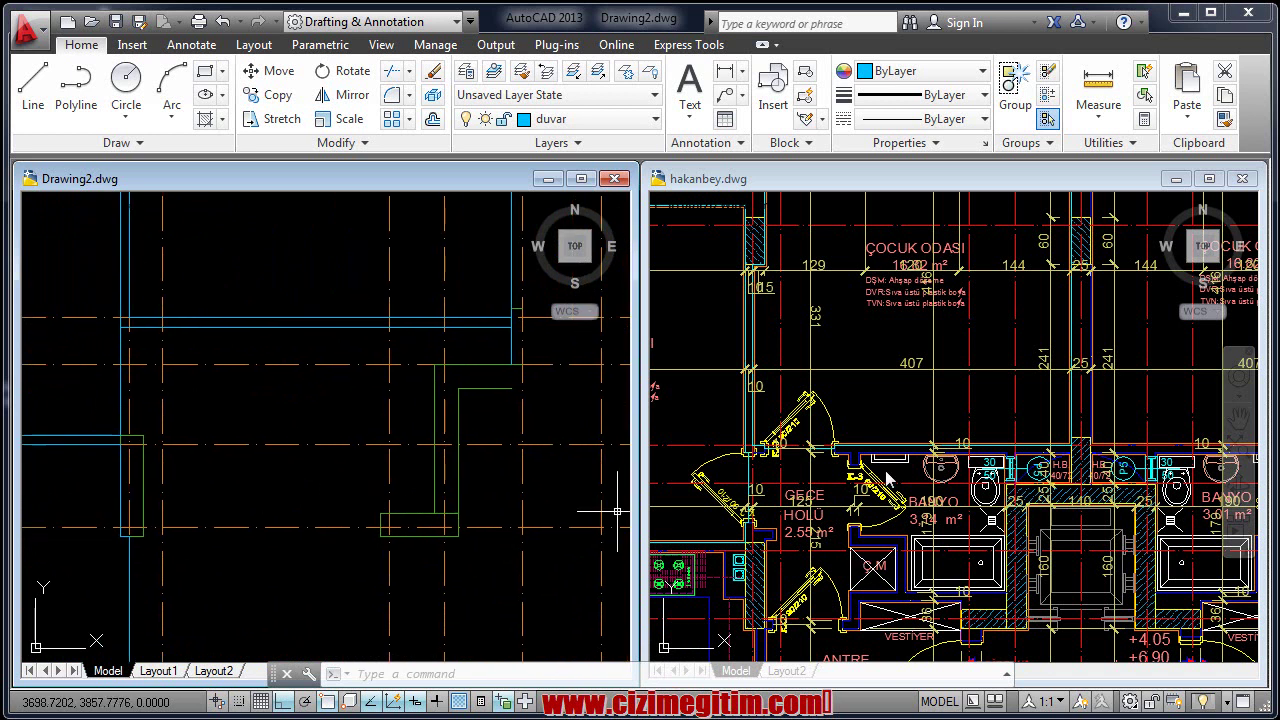
Pan the hakanbey.dwg reference to the GECE HOLU, ANTRE and stair hall area.
click(816, 520)
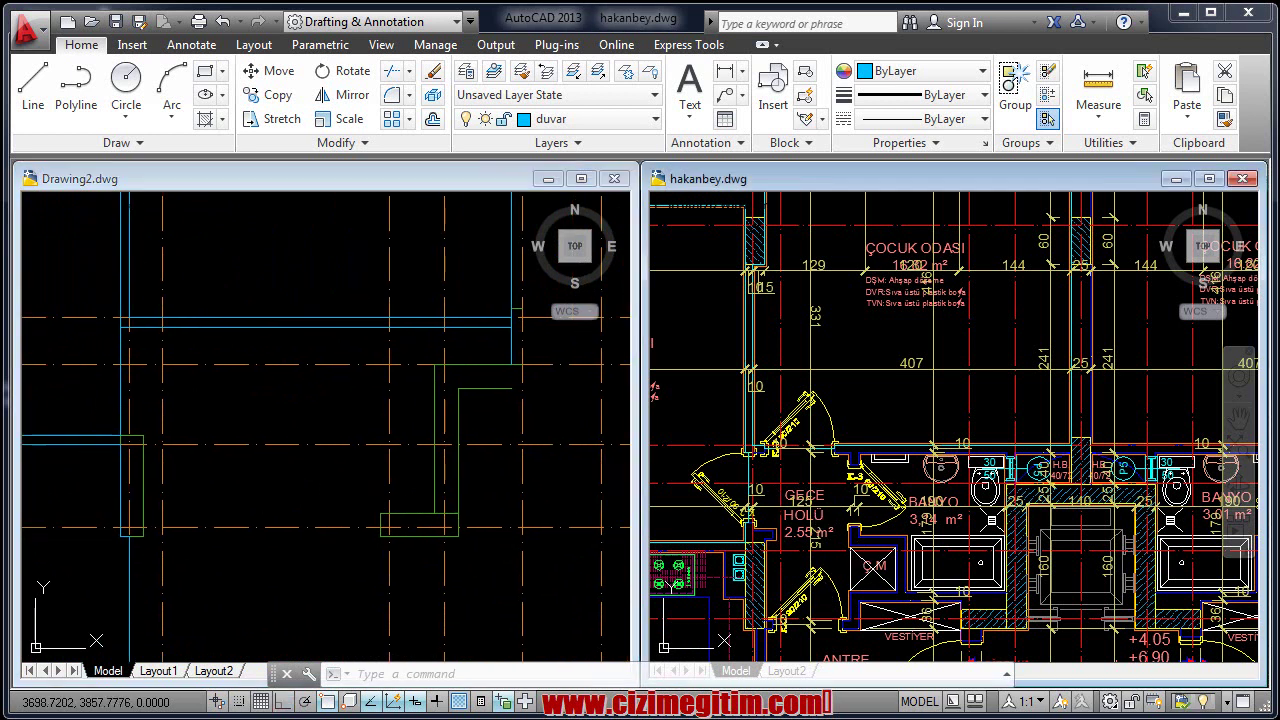
scroll(816, 520, up, 3)
middle_drag(810, 593, 810, 505)
scroll(810, 503, down, 4)
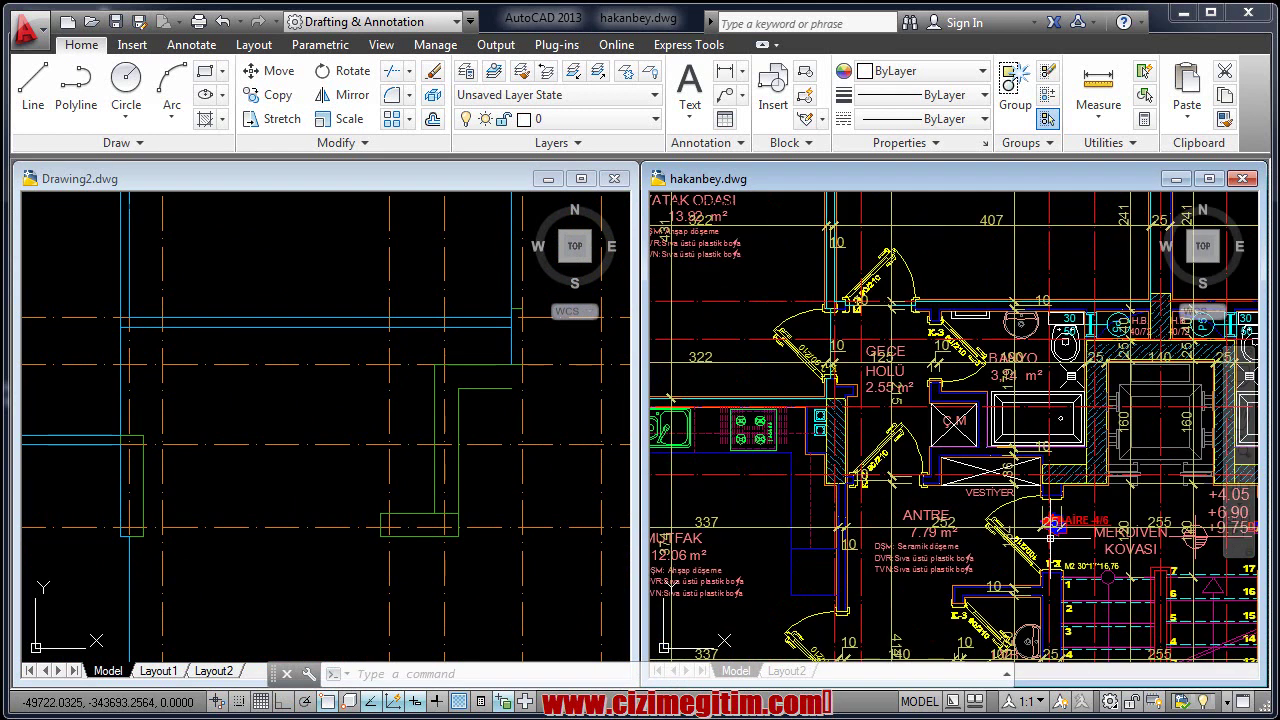
scroll(985, 440, up, 2)
middle_drag(902, 514, 870, 497)
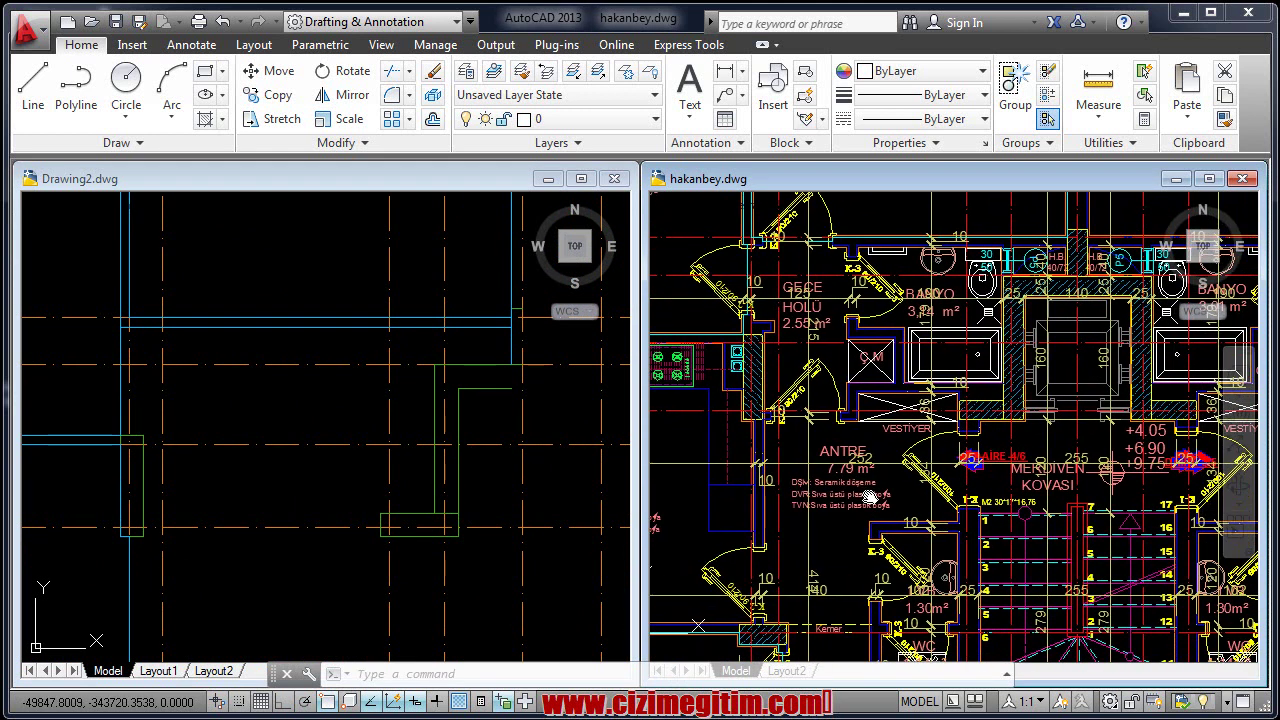
In Drawing2, draw a vertical line rising straight up from the stepped wall corner.
click(510, 470)
scroll(475, 450, down, 3)
mouse_move(500, 505)
middle_down()
mouse_move(485, 470)
mouse_move(440, 490)
mouse_move(440, 472)
middle_up()
text(l)
key(Return)
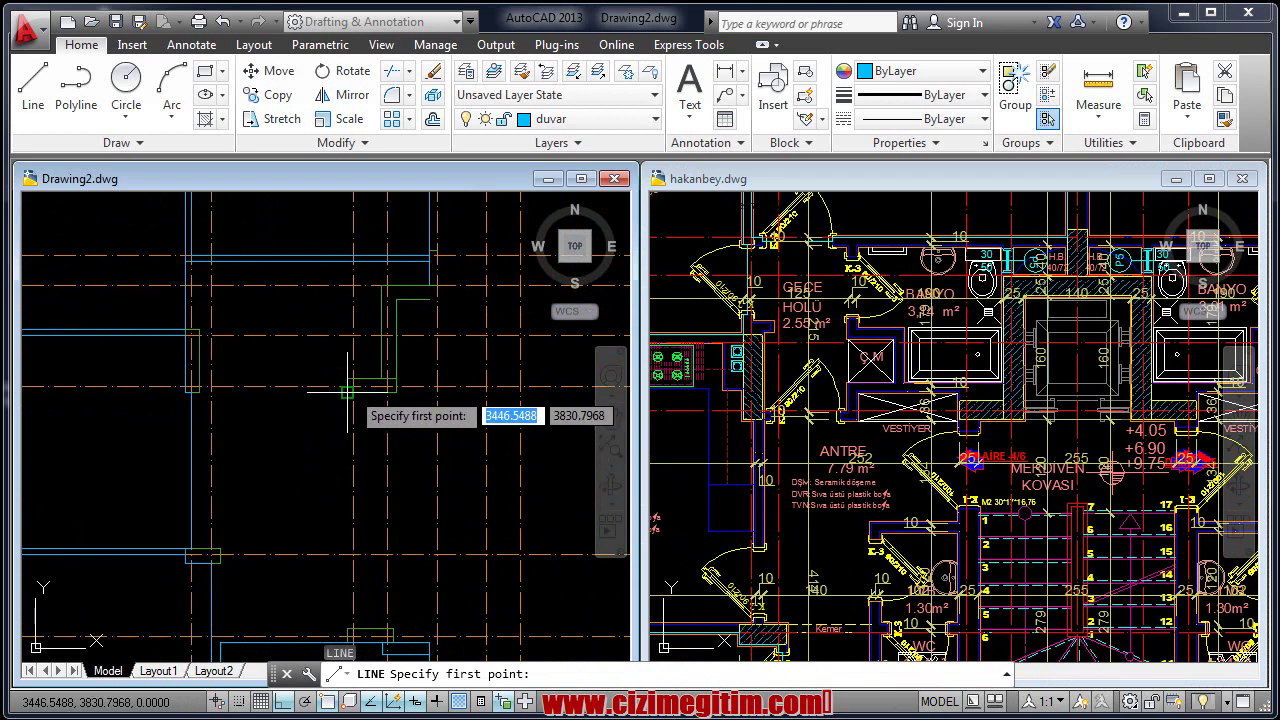
scroll(347, 392, up, 2)
click(347, 390)
scroll(343, 434, down, 2)
scroll(349, 470, up, 2)
middle_drag(349, 493, 363, 391)
scroll(370, 494, up, 2)
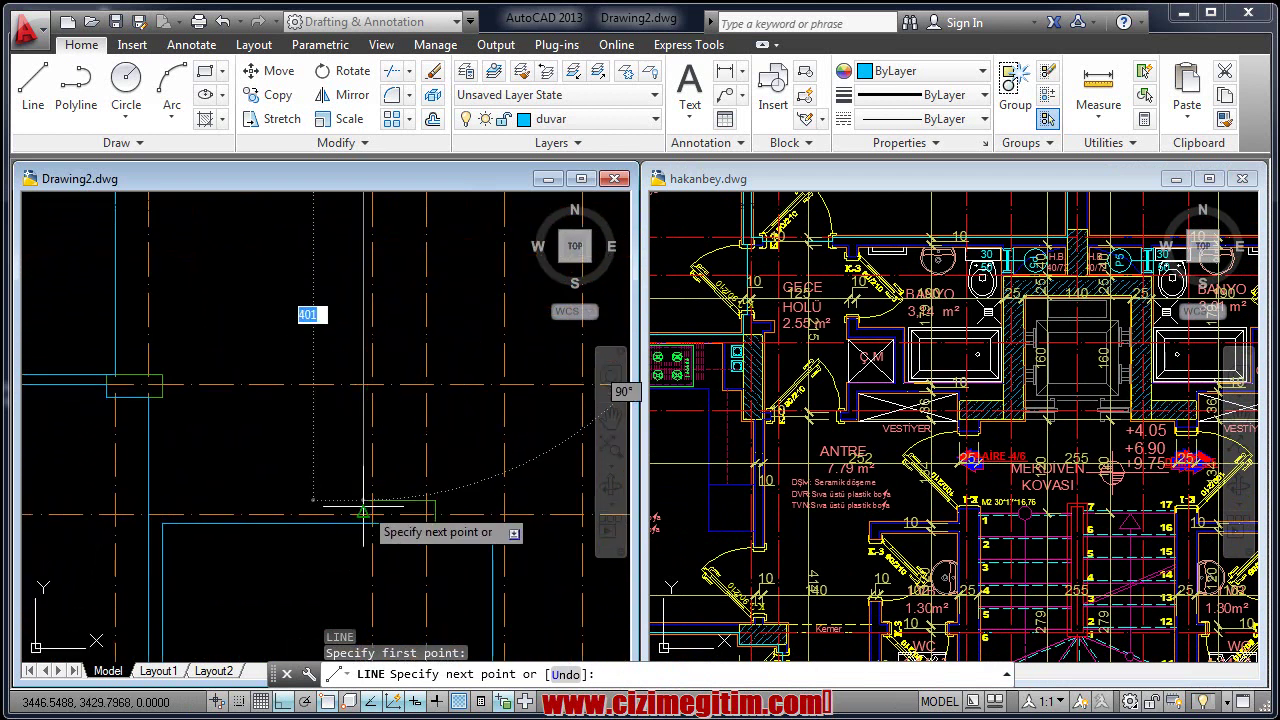
click(376, 507)
right_click(366, 509)
Check the new line's grips, then view the reference's stairwell and WC area before returning to Drawing2.
click(365, 490)
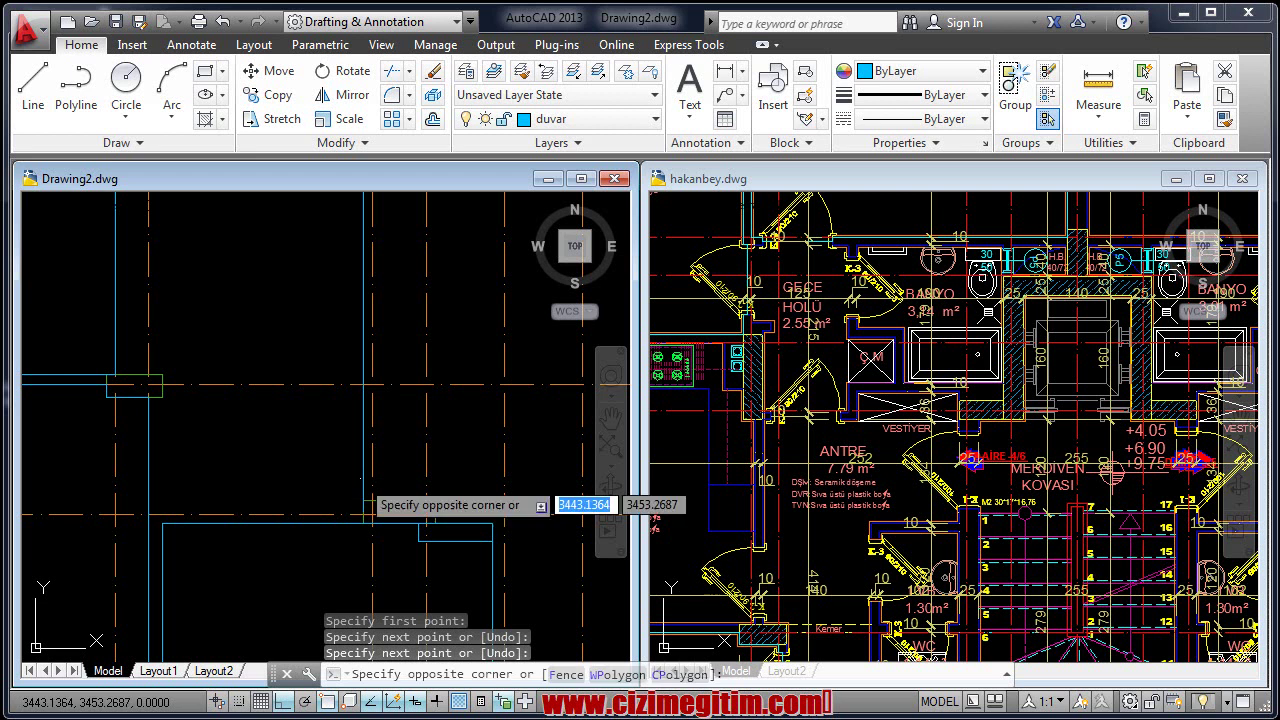
click(362, 465)
click(363, 511)
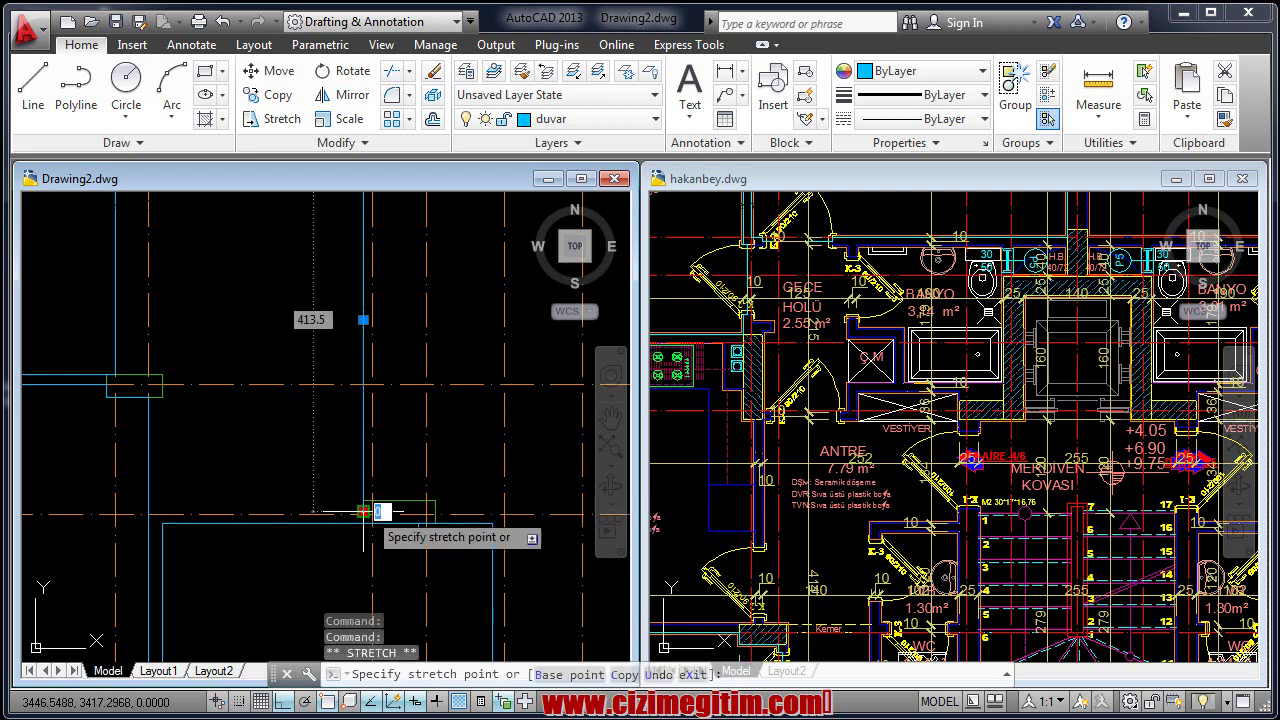
key(Escape)
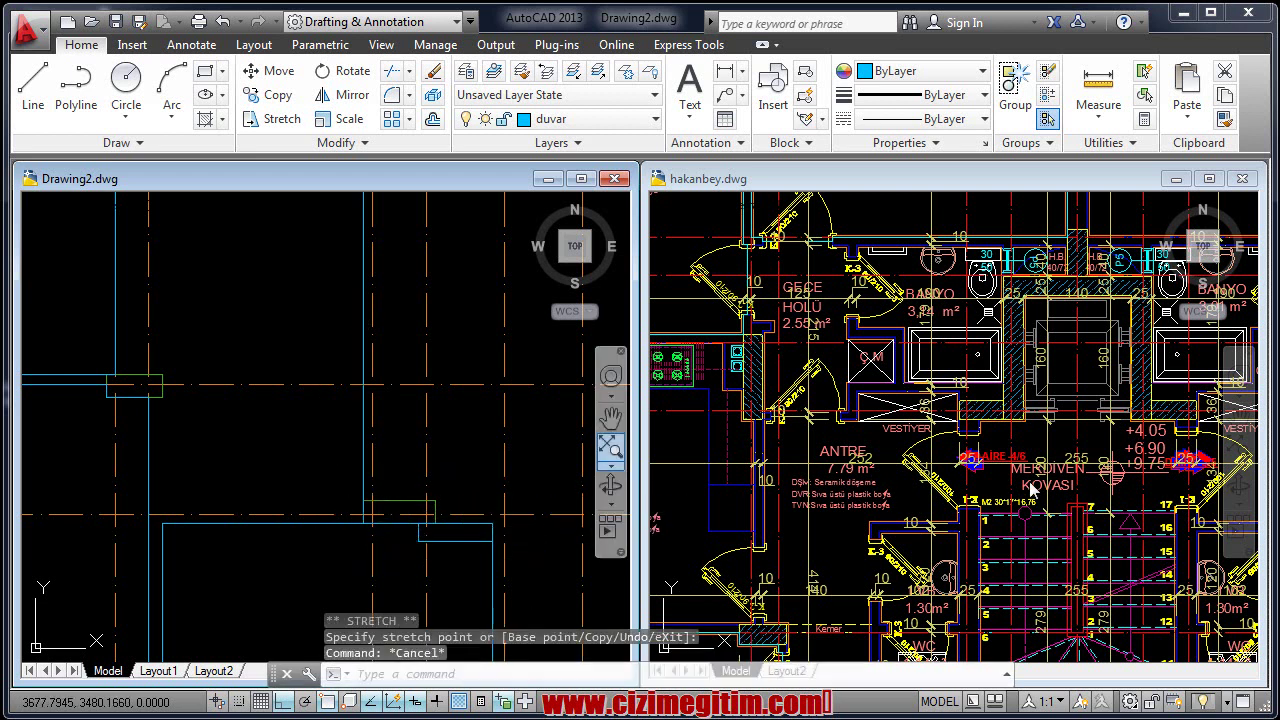
click(909, 494)
middle_drag(909, 494, 873, 382)
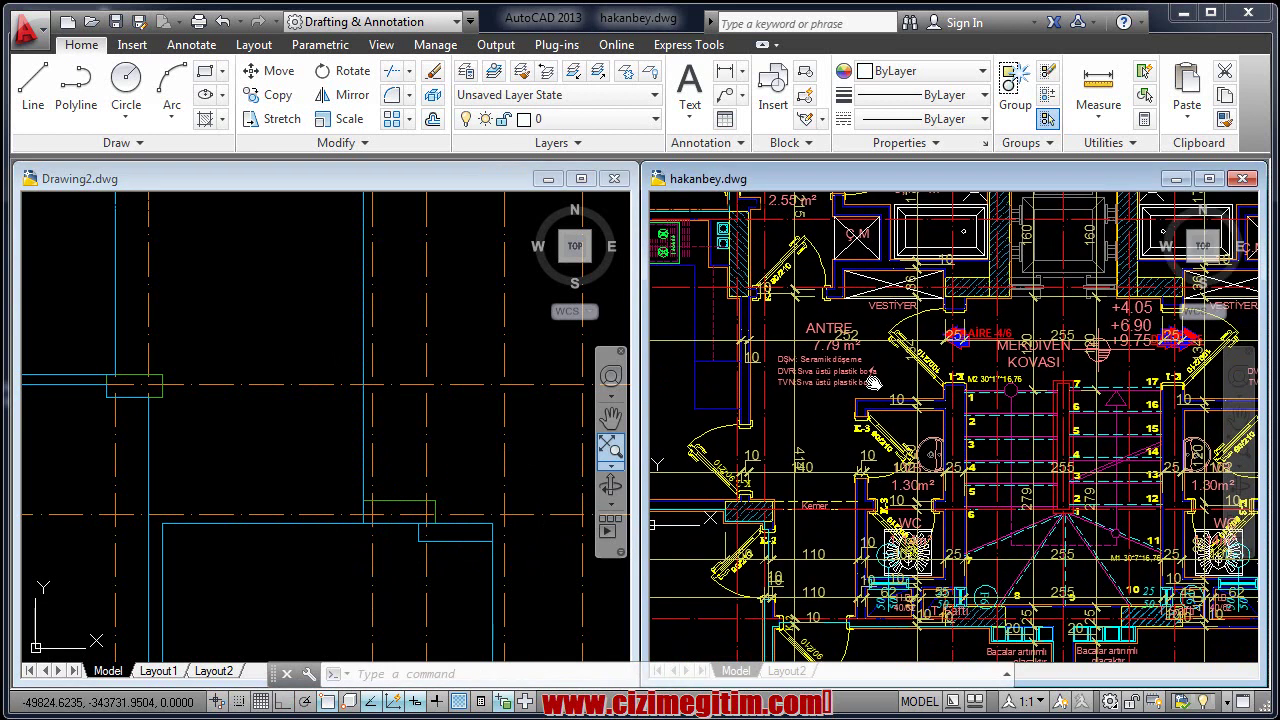
click(405, 446)
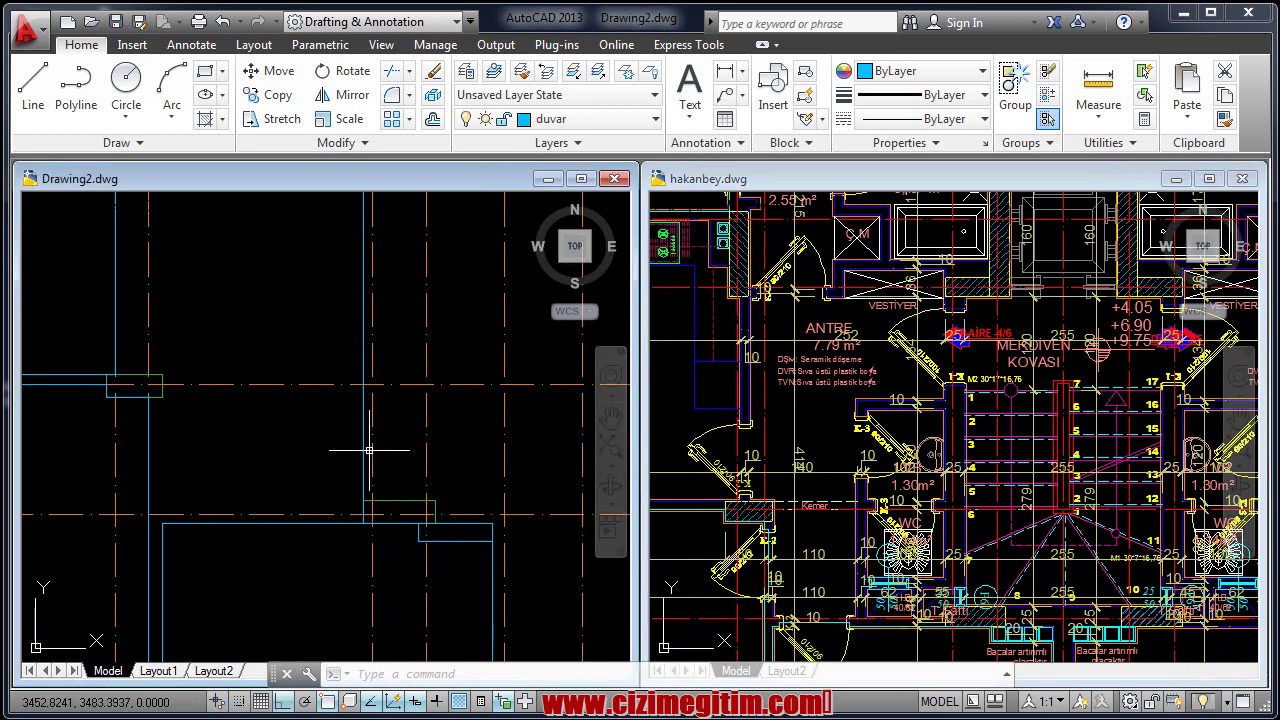
text(o)
Offset a wall line 25 units to make a parallel copy in Drawing2.
key(Return)
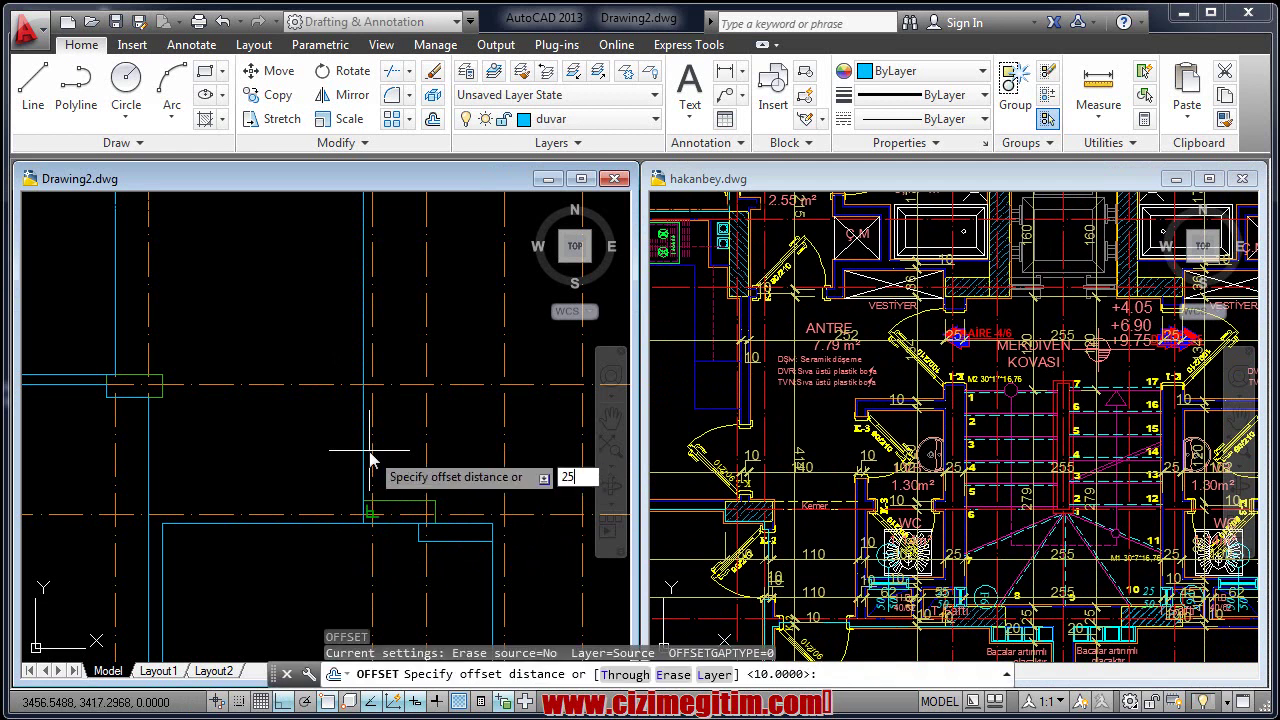
text(5)
key(Return)
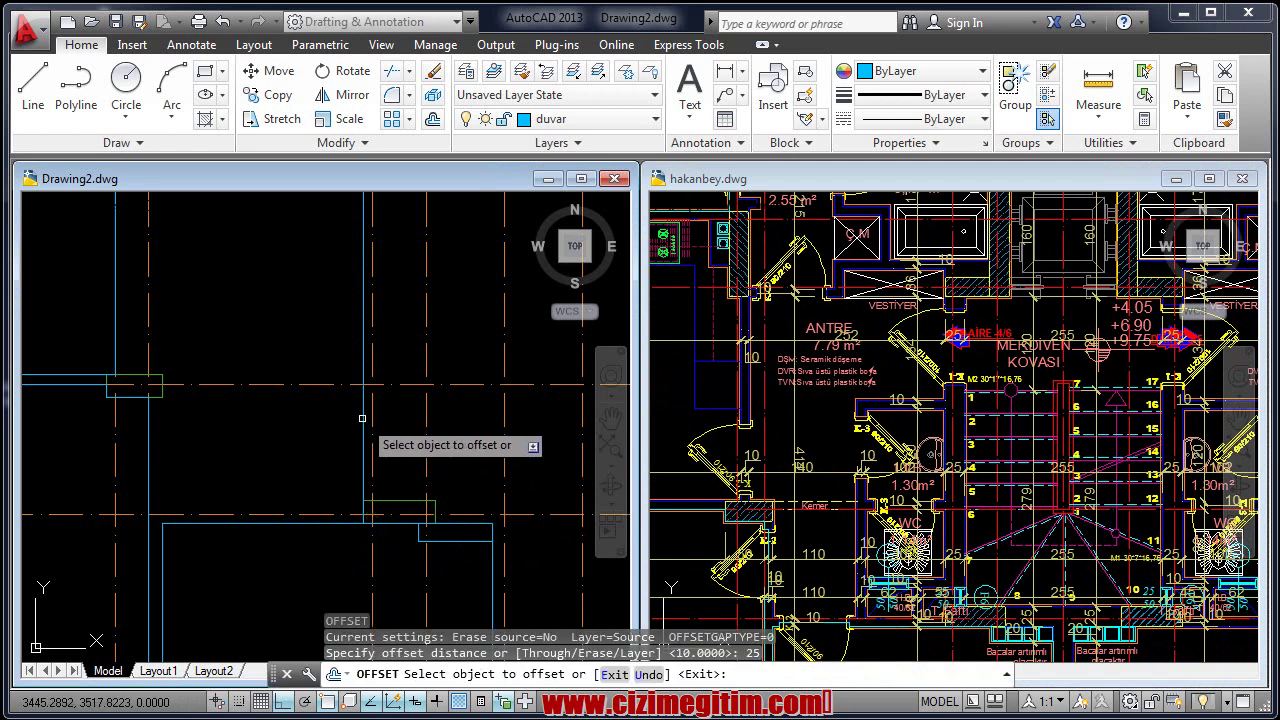
click(362, 418)
right_click(432, 418)
click(457, 421)
scroll(405, 335, up, 2)
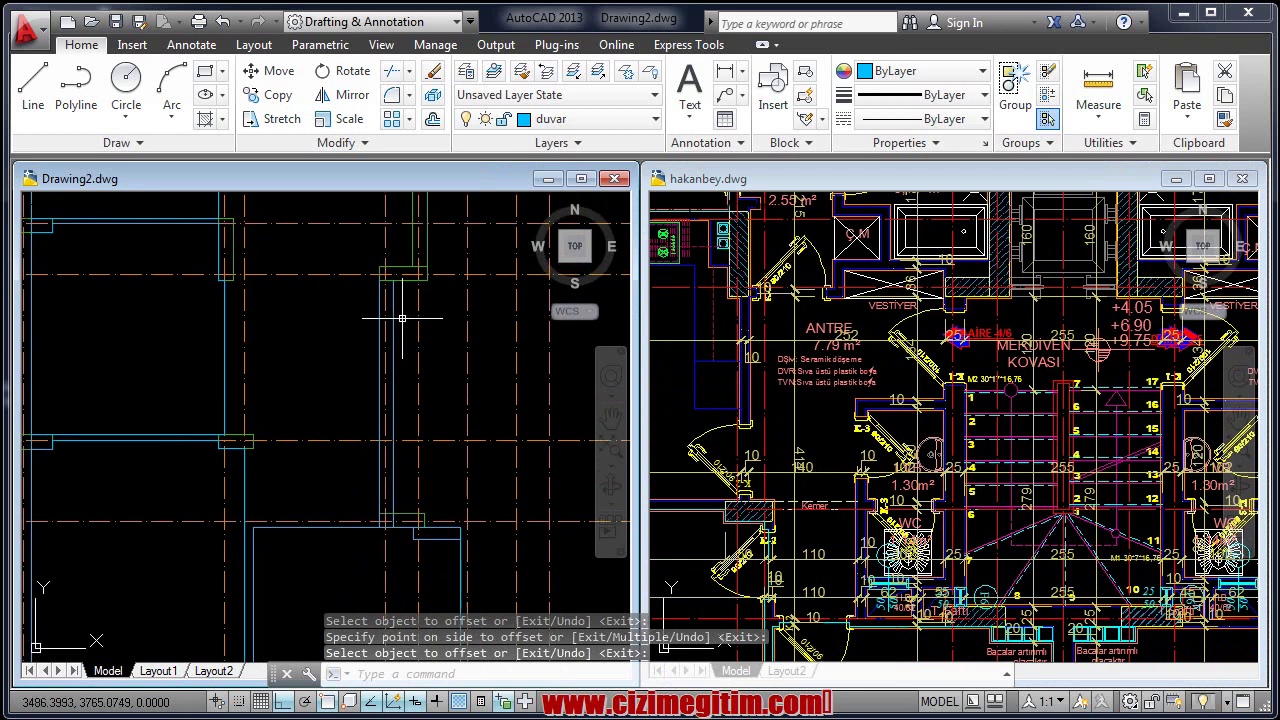
middle_drag(386, 457, 396, 424)
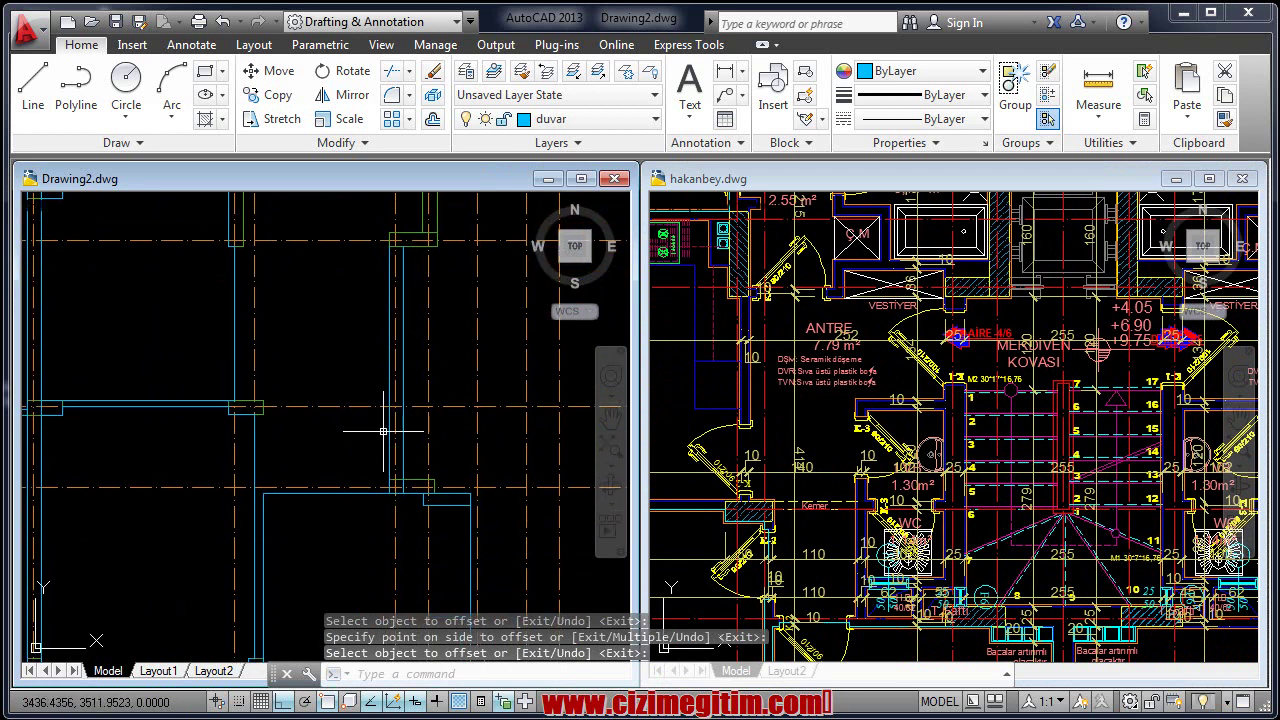
middle_drag(469, 506, 375, 532)
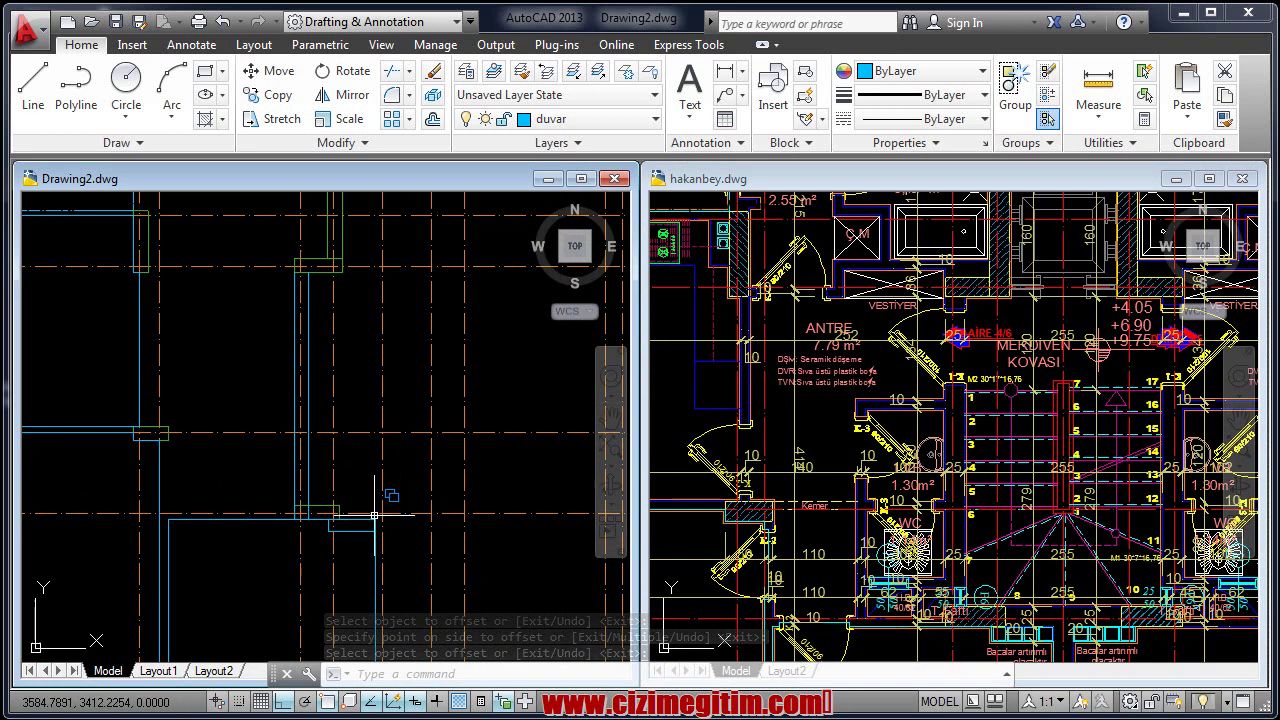
middle_drag(399, 531, 397, 495)
Draw a short line from the wall end near the stepped corner.
scroll(443, 466, up, 1)
scroll(301, 442, up, 1)
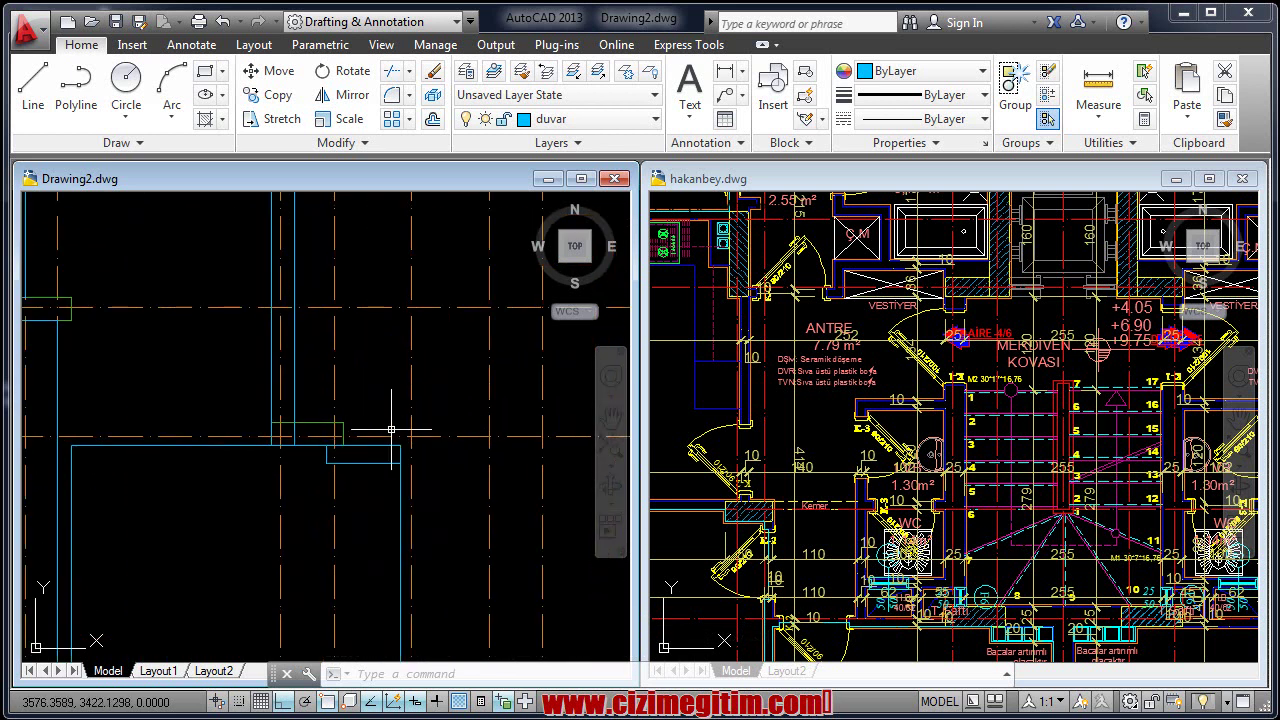
middle_drag(411, 424, 412, 424)
text(l)
key(Return)
scroll(367, 429, up, 2)
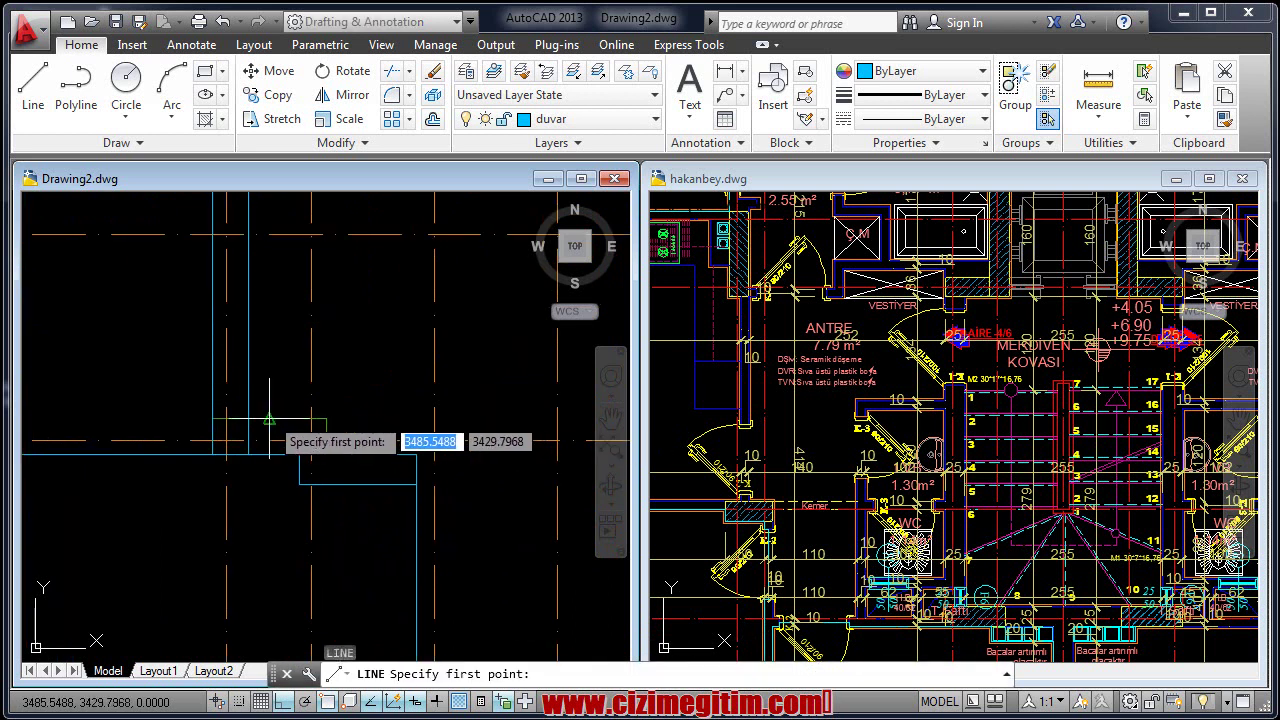
click(269, 418)
click(432, 418)
right_click(428, 424)
click(466, 434)
Pan and zoom out to show more of the axis grid.
scroll(440, 434, down, 1)
scroll(420, 434, down, 1)
middle_drag(350, 430, 414, 523)
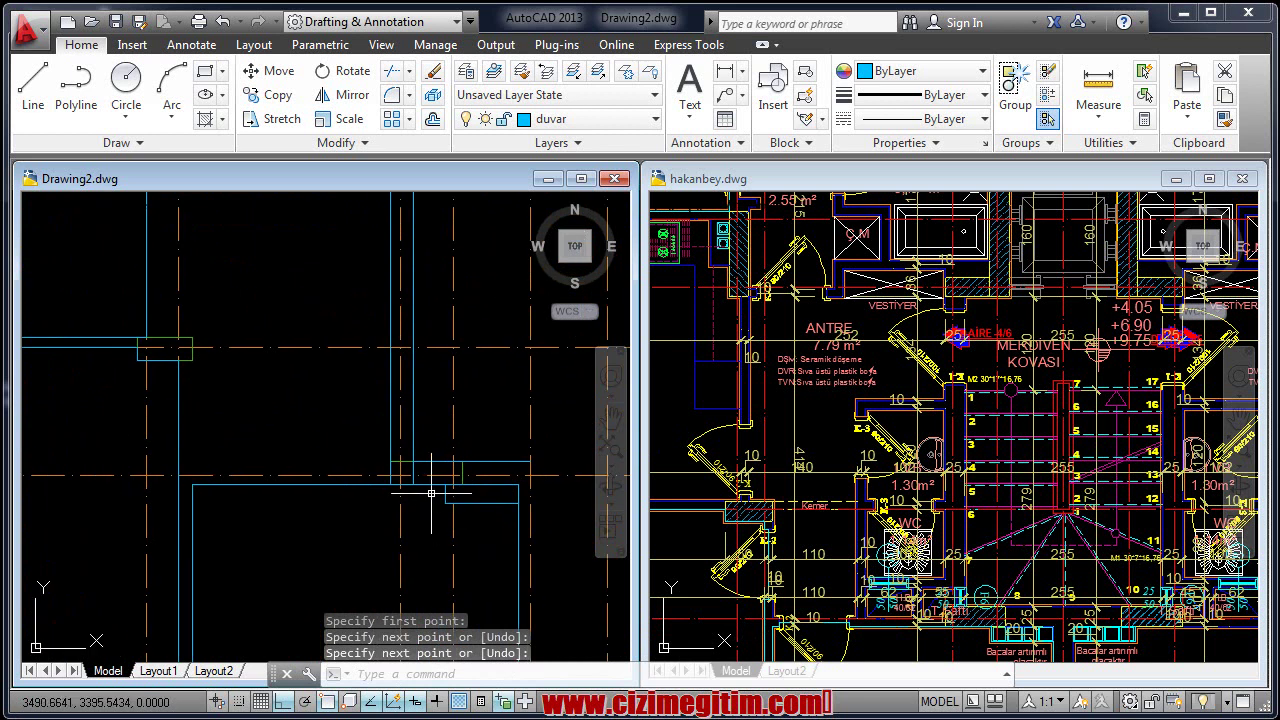
middle_drag(371, 437, 375, 468)
scroll(337, 429, down, 1)
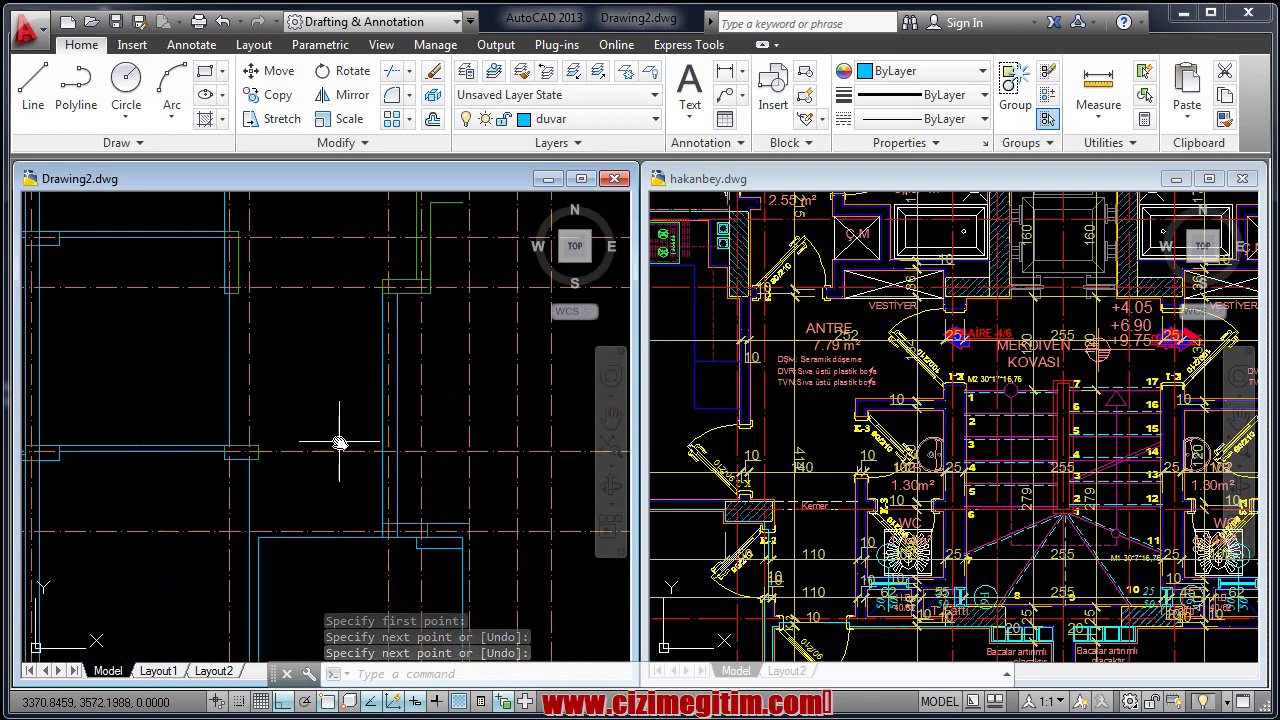
scroll(337, 429, down, 1)
Pan hakanbey.dwg to frame the ANTRE entrance hall beside the stair hall.
click(829, 543)
scroll(818, 470, up, 2)
middle_drag(818, 468, 851, 468)
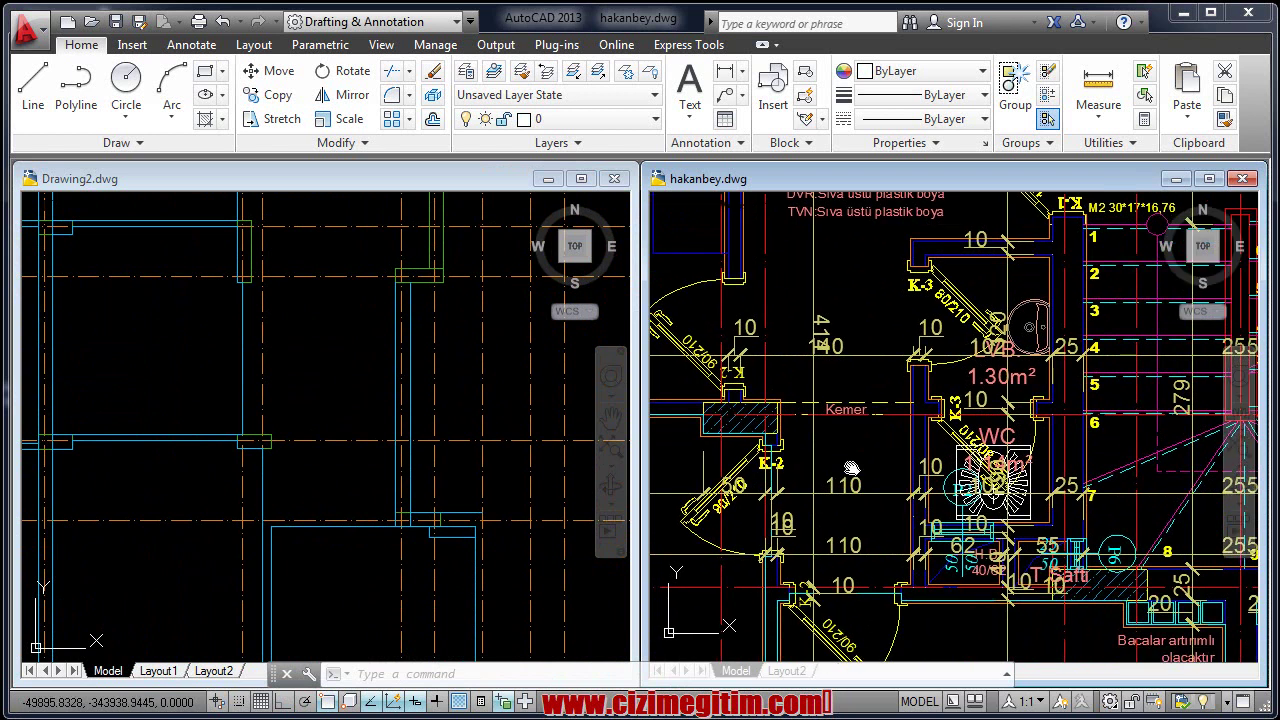
middle_drag(917, 268, 914, 430)
middle_drag(1050, 271, 1050, 305)
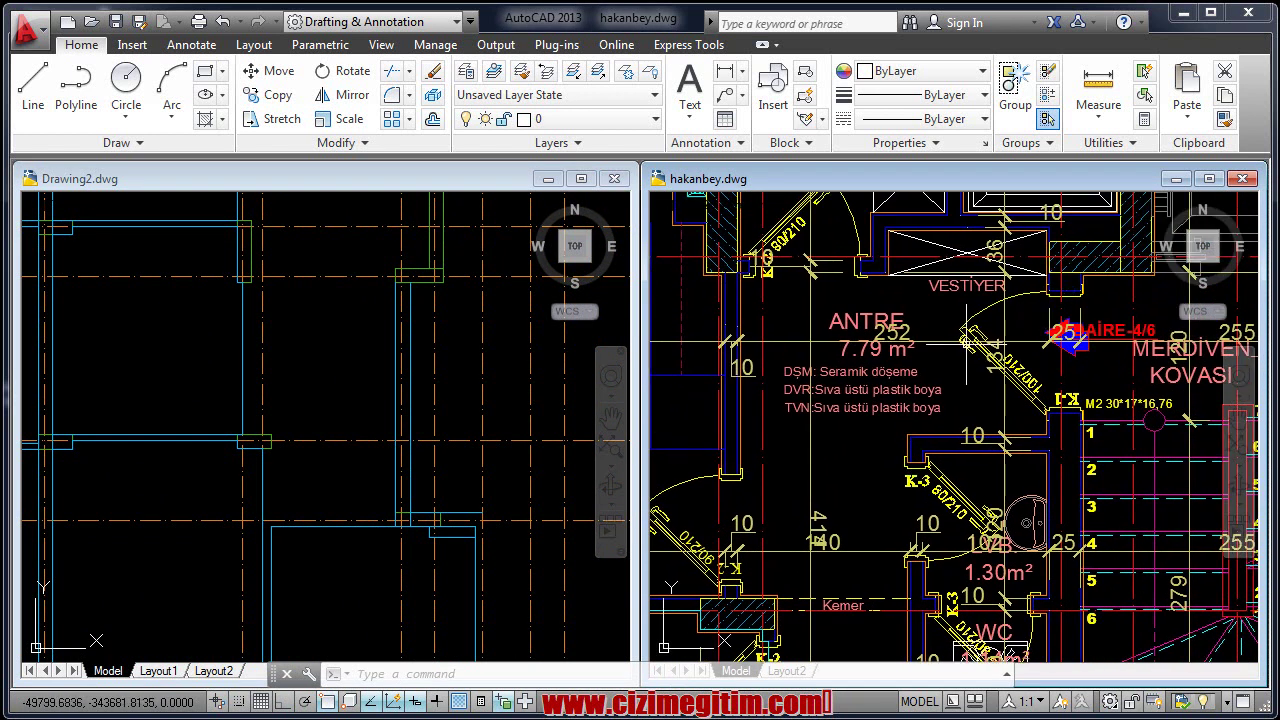
mouse_move(947, 408)
middle_down()
mouse_move(907, 378)
mouse_move(920, 437)
middle_up()
middle_drag(810, 400, 845, 390)
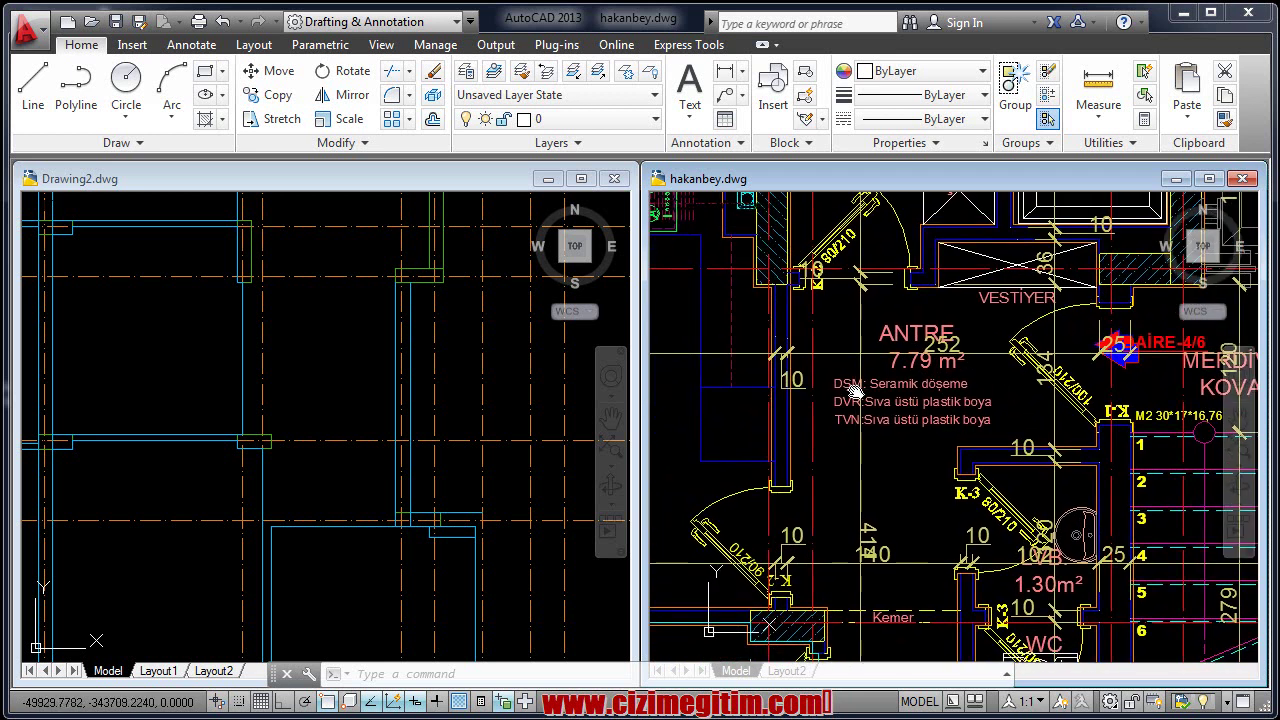
middle_drag(963, 413, 953, 438)
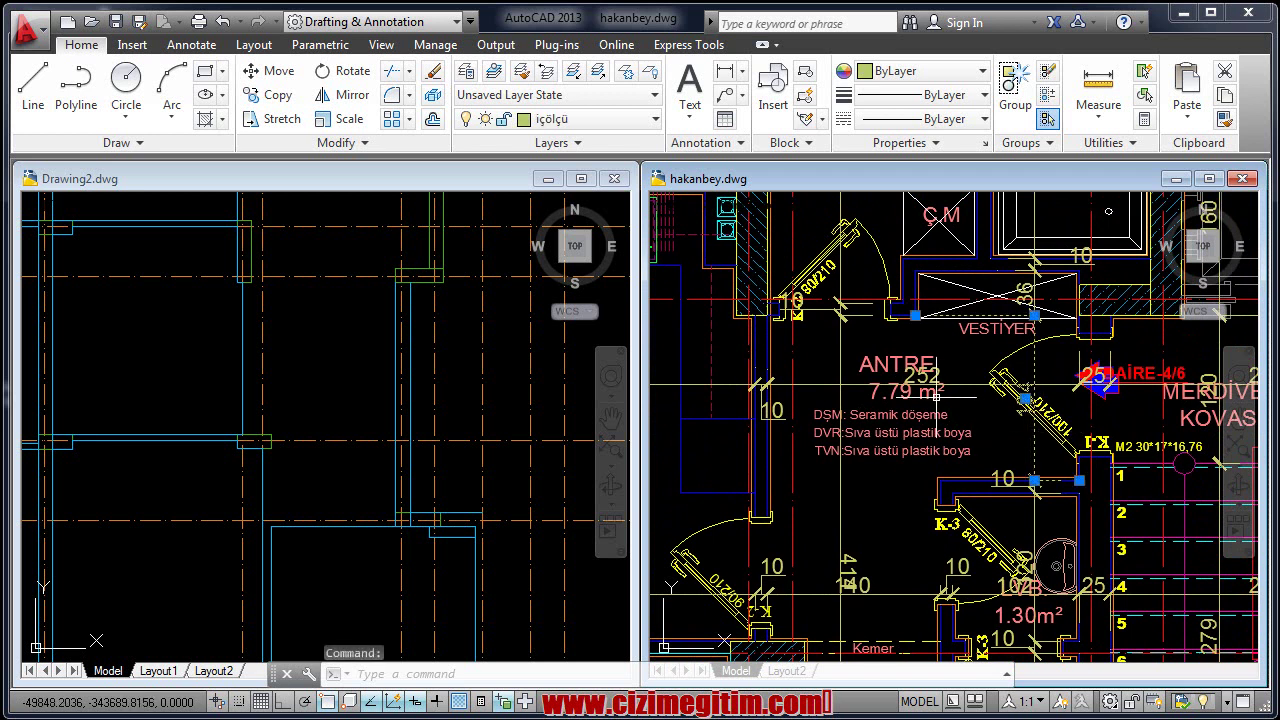
Open the door-side dimension text to read 134, then close the editor.
right_click(1030, 392)
double_click(1022, 398)
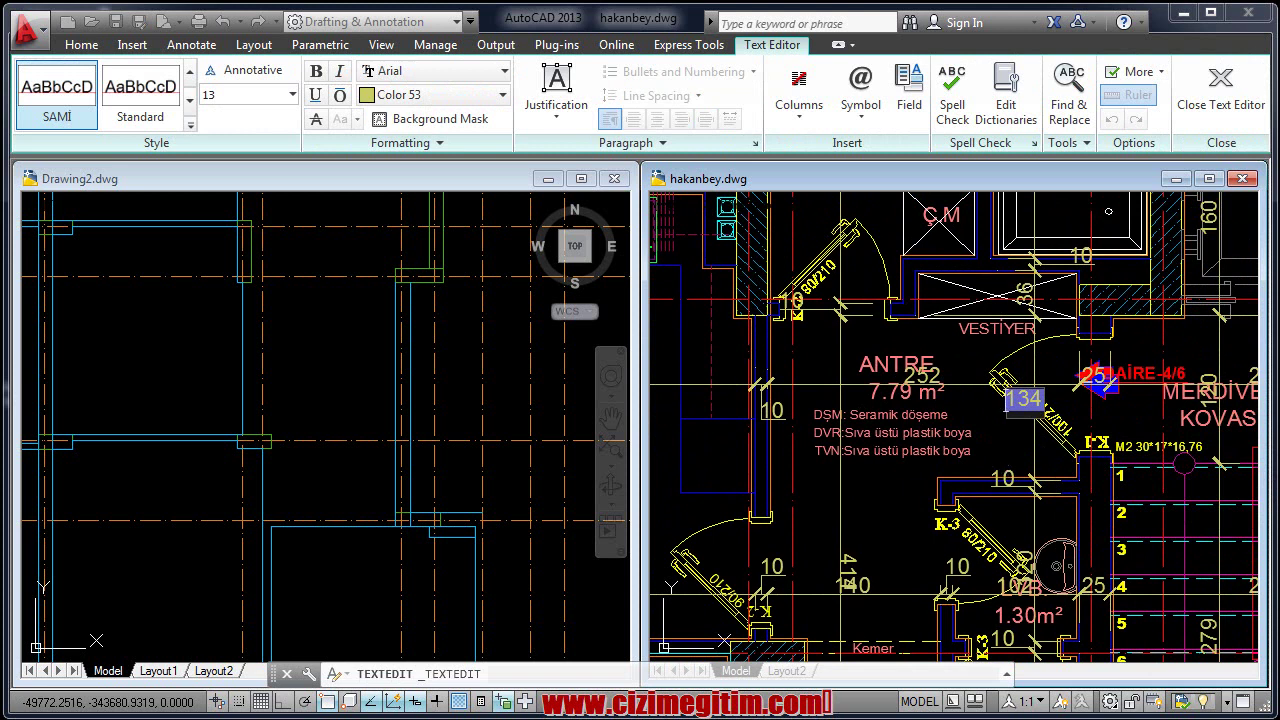
click(987, 459)
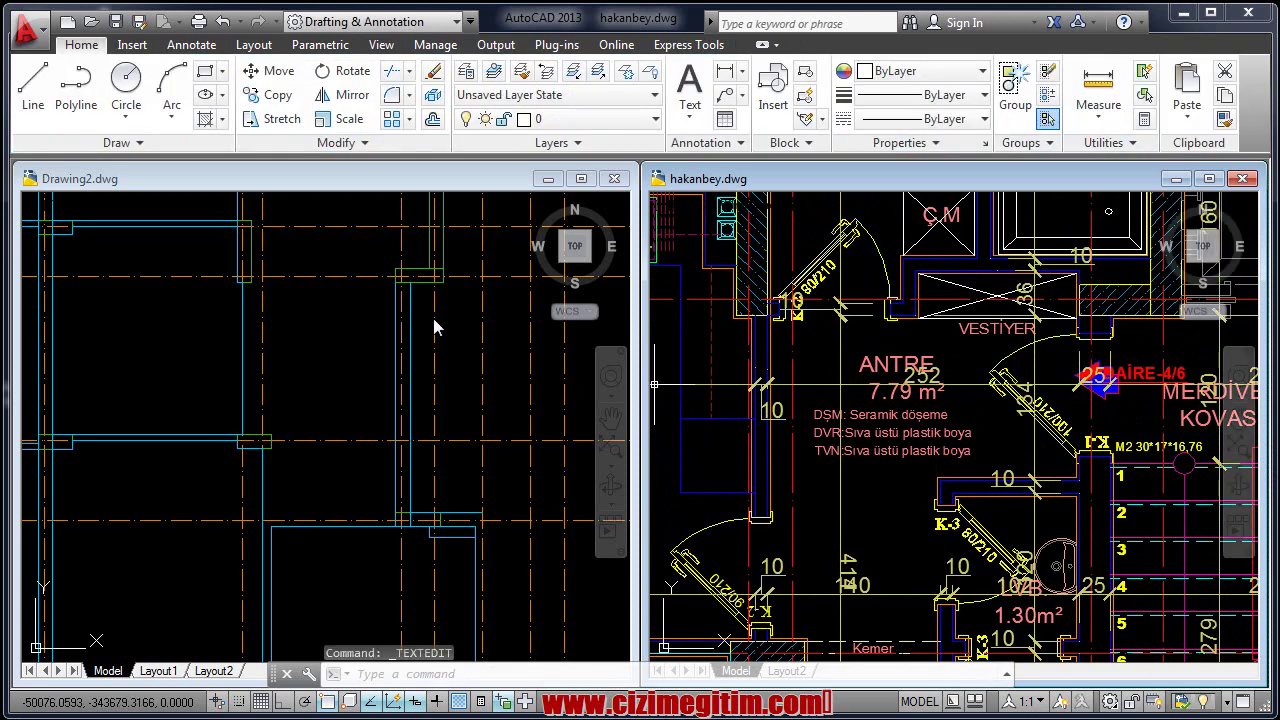
key(Escape)
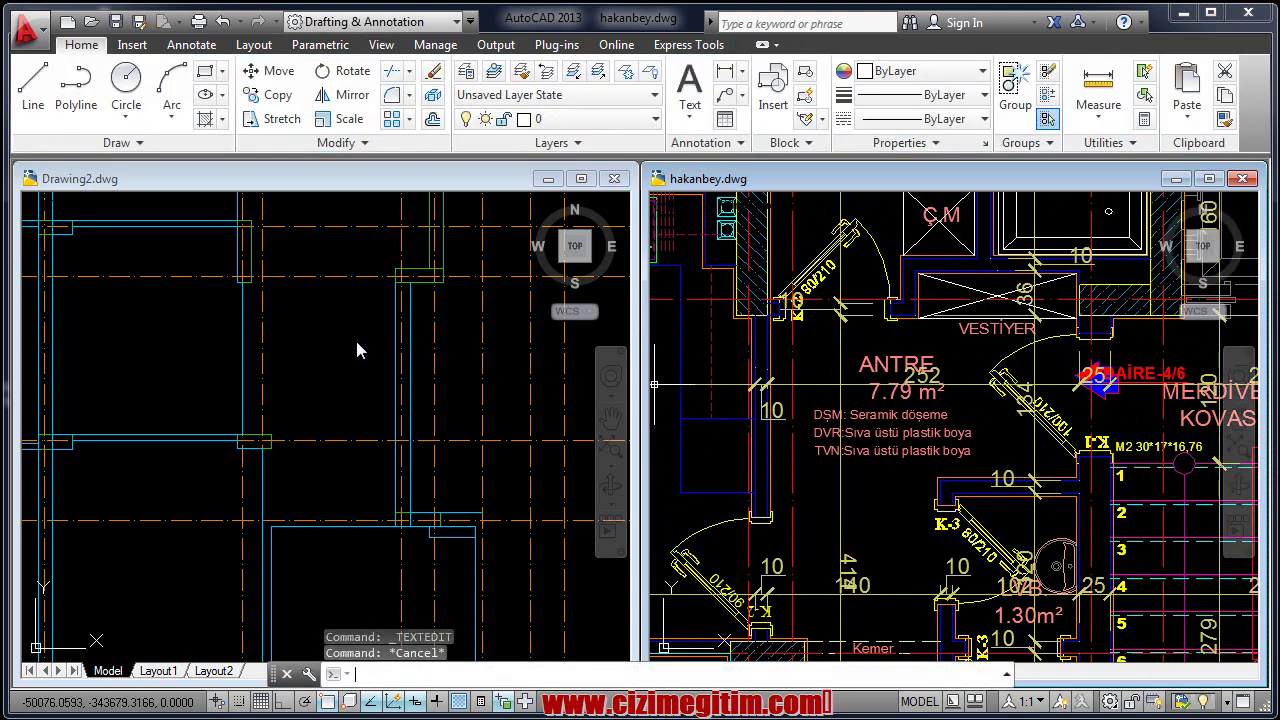
text(l)
Start a tracked line from the wall corner in Drawing2, then cancel it.
click(358, 350)
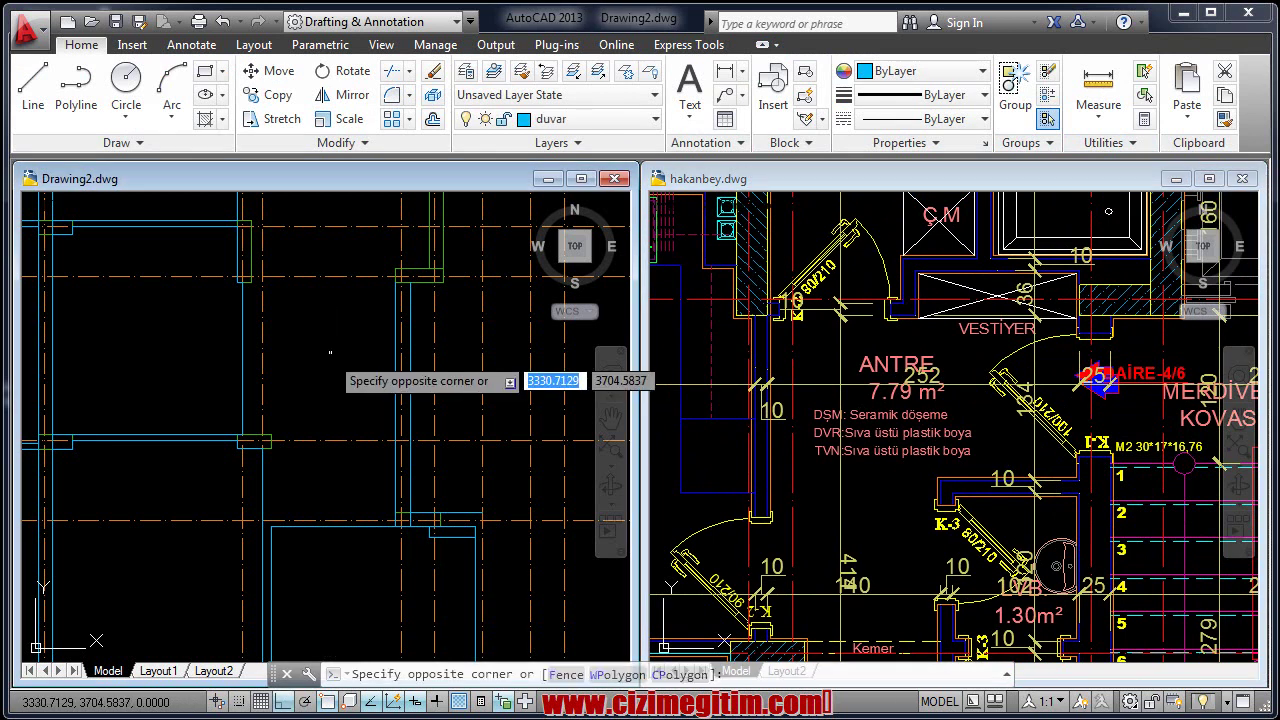
click(313, 350)
text(l)
key(Return)
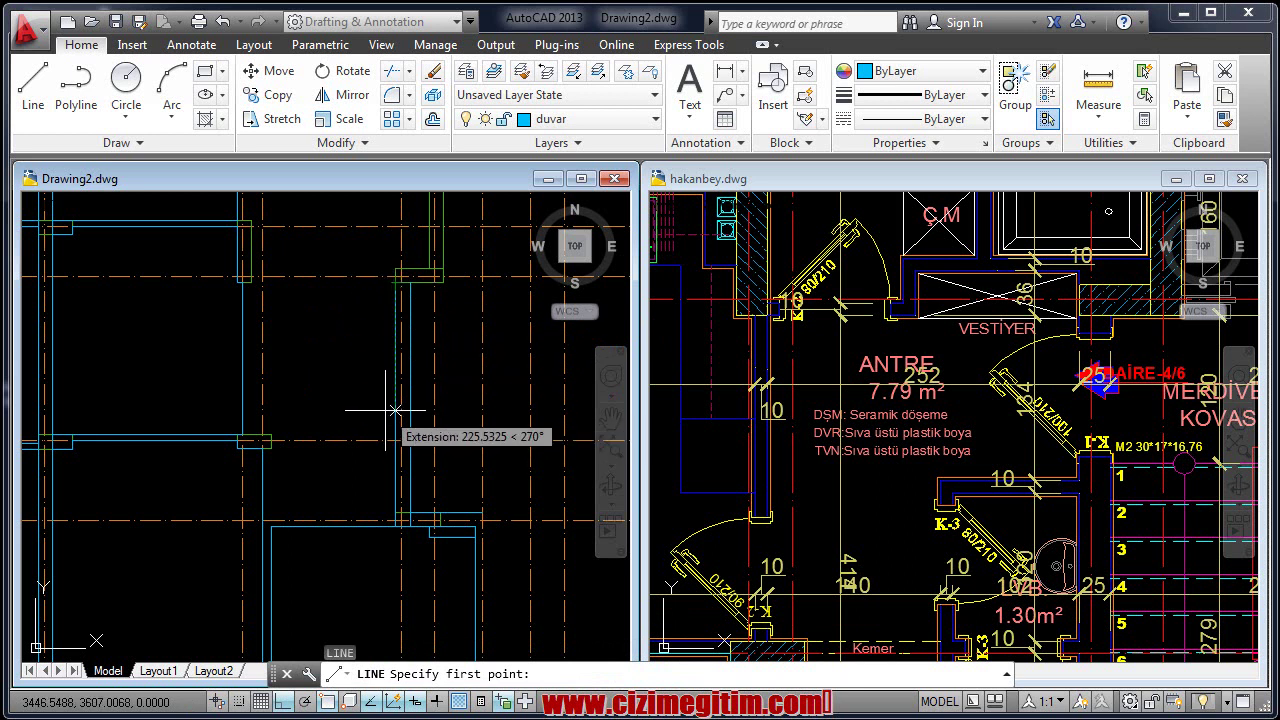
text(135)
key(Return)
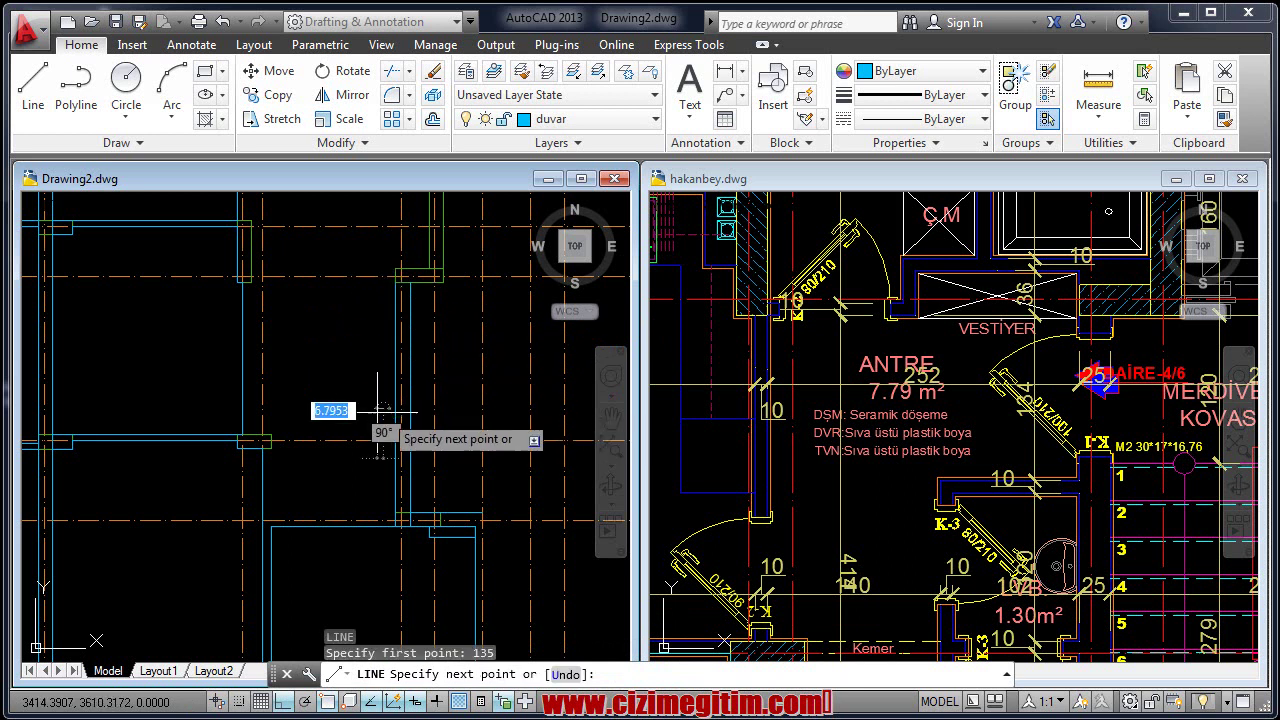
middle_drag(316, 383, 341, 214)
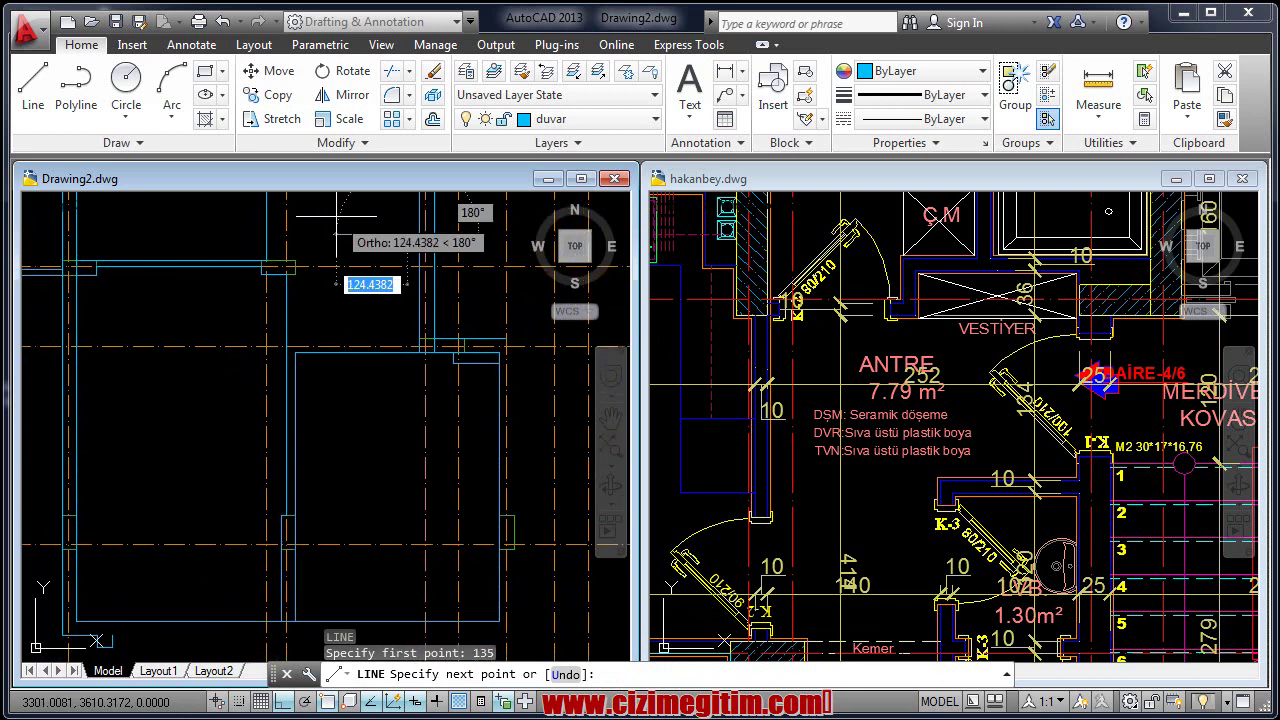
mouse_move(331, 243)
middle_down()
mouse_move(306, 243)
mouse_move(321, 331)
middle_up()
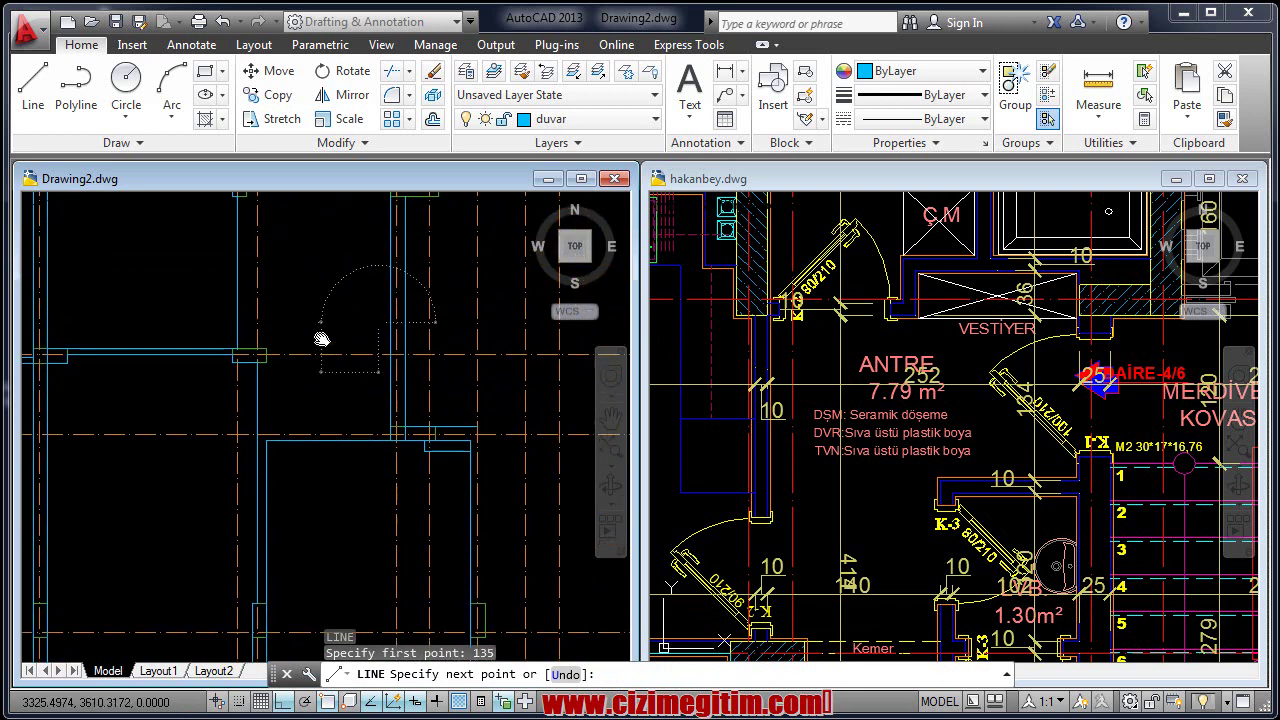
scroll(321, 331, up, 3)
scroll(321, 335, up, 2)
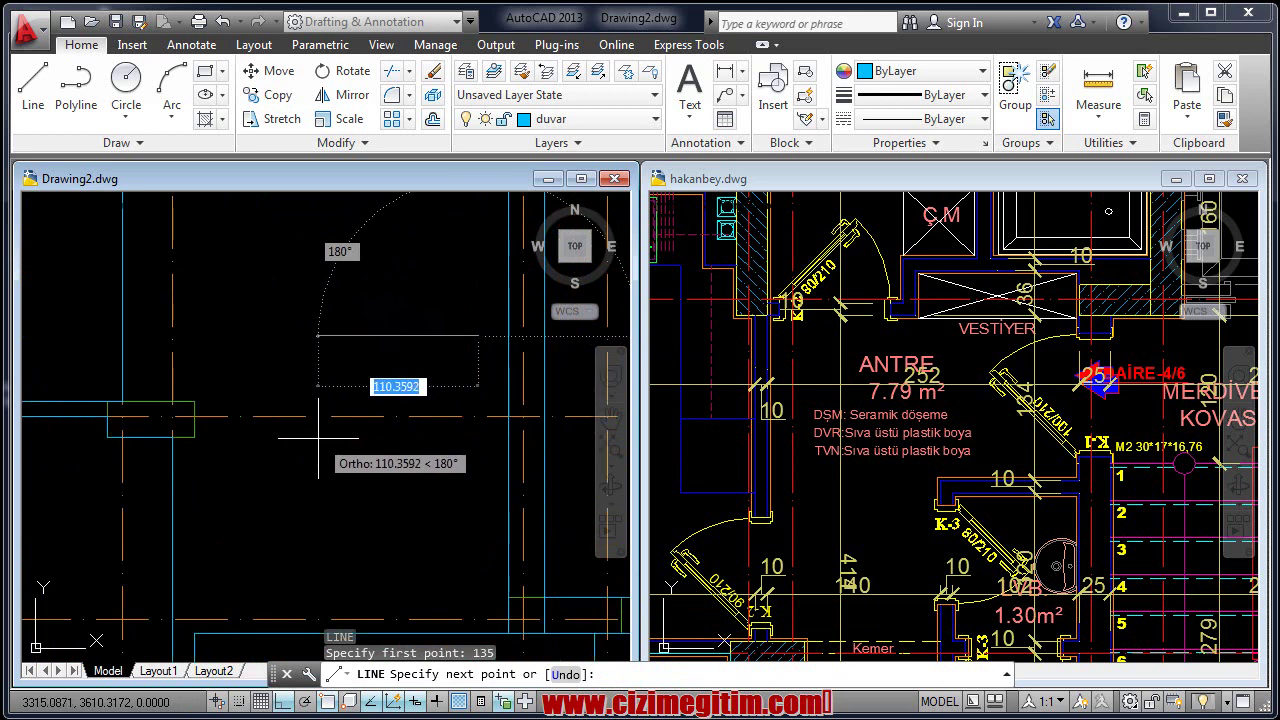
key(Escape)
Draw a wall line starting 134 from the corner, 102 units long, onto the lower wall.
right_click(500, 314)
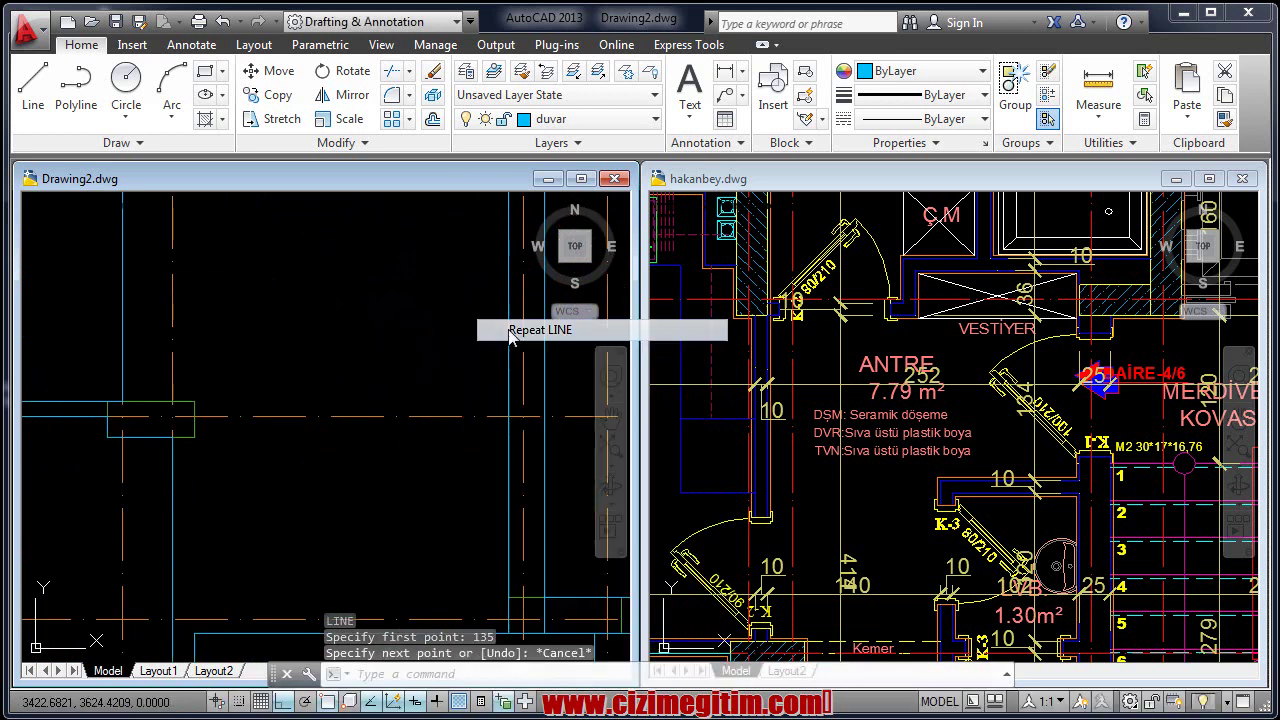
click(510, 331)
scroll(448, 367, down, 2)
middle_drag(448, 367, 430, 503)
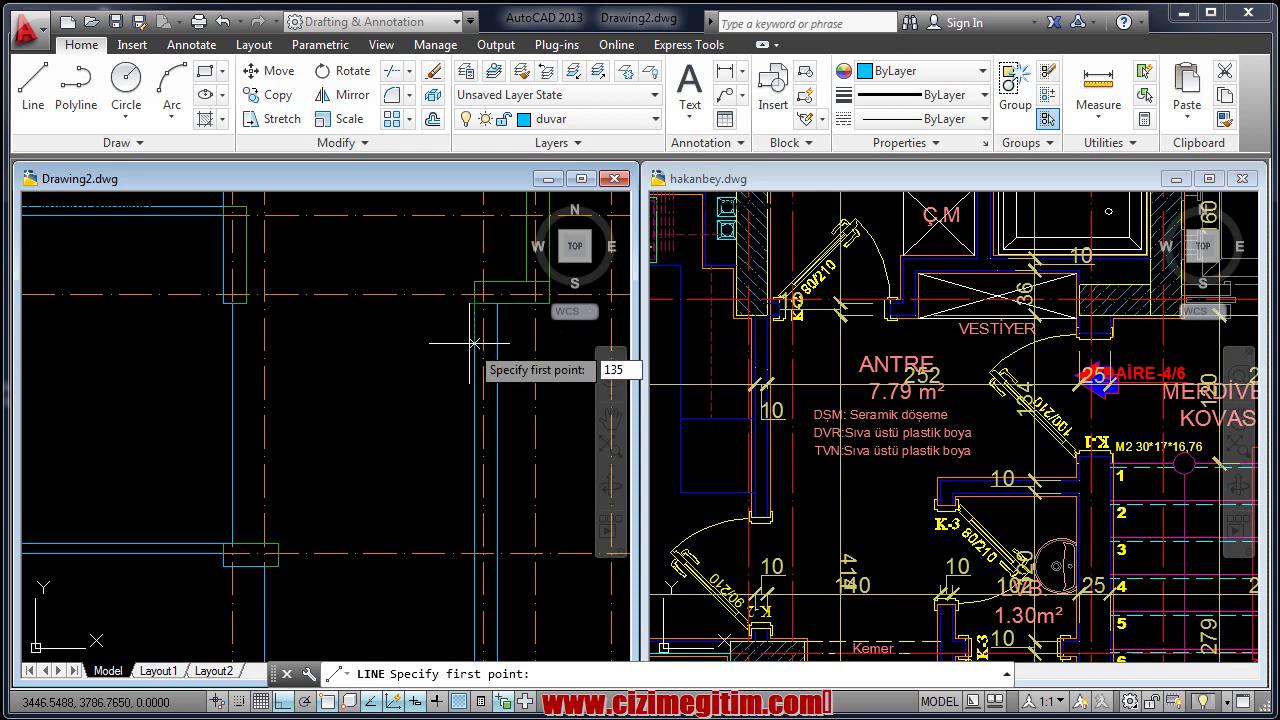
key(Return)
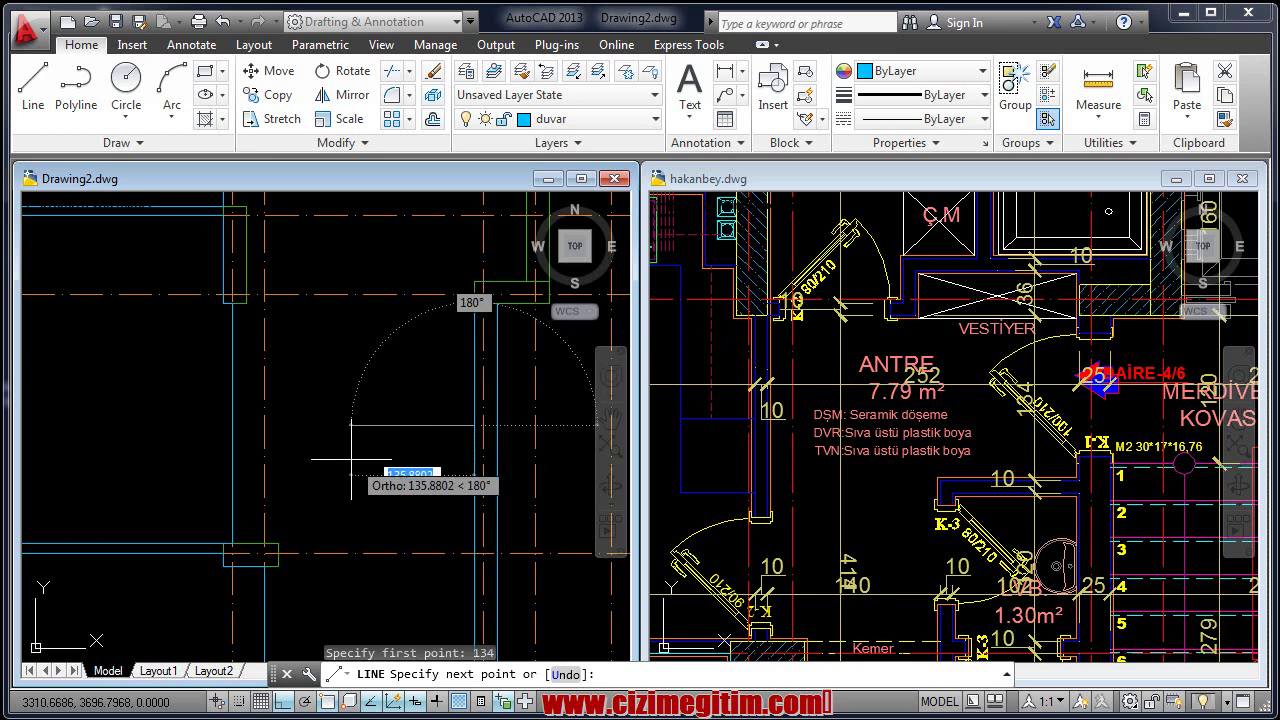
key(Return)
middle_drag(386, 610, 400, 386)
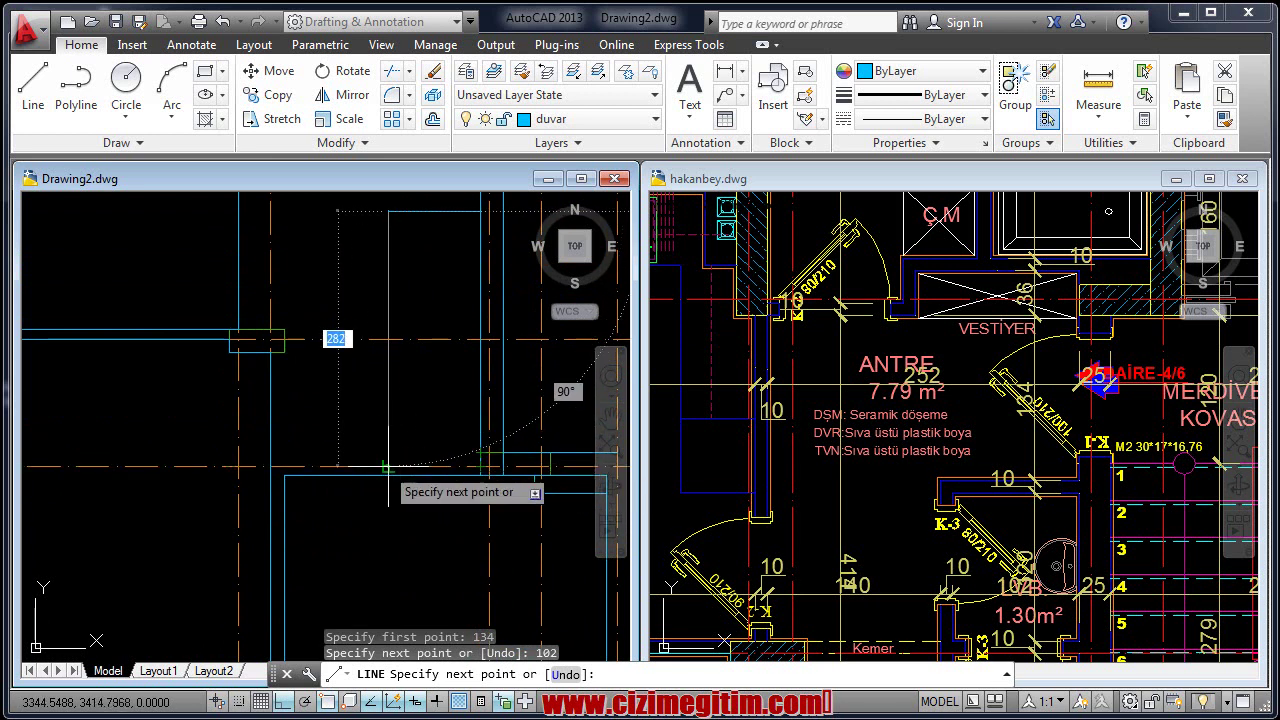
click(400, 463)
right_click(447, 476)
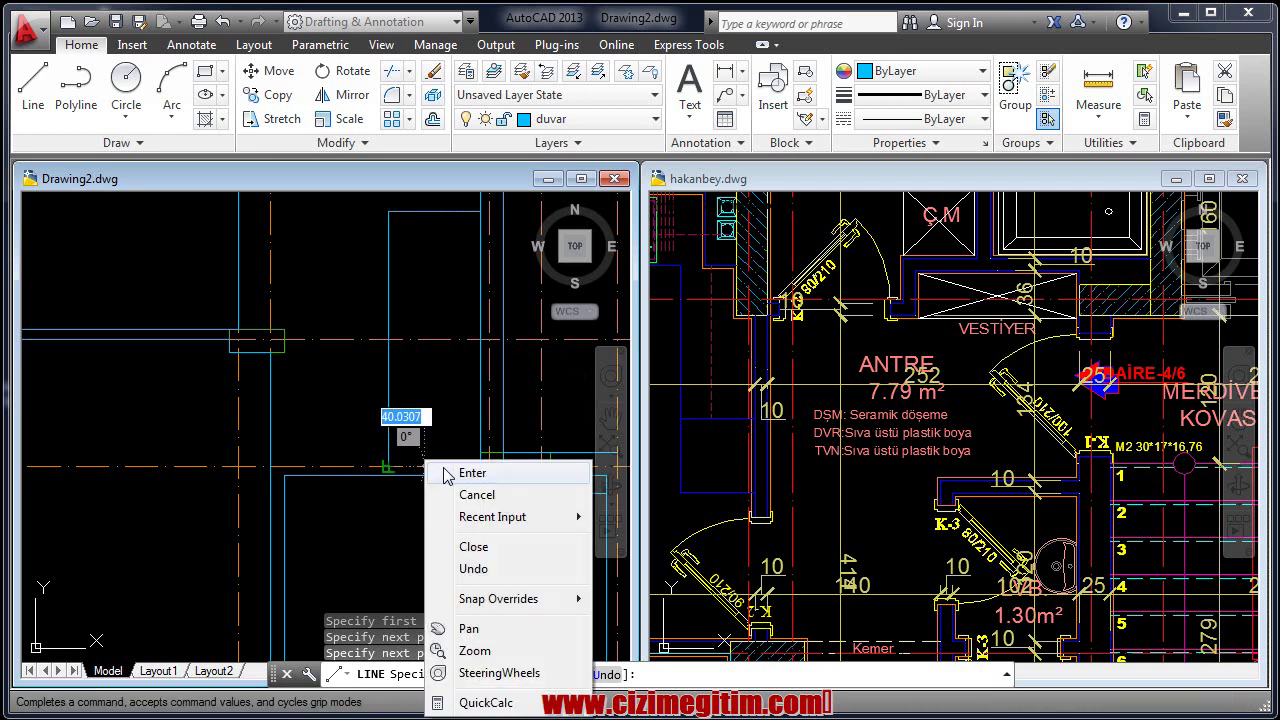
click(447, 476)
Zoom hakanbey.dwg in on the WC and chimney area.
click(893, 502)
scroll(830, 350, down, 2)
scroll(855, 446, up, 2)
scroll(852, 460, up, 1)
scroll(849, 476, up, 2)
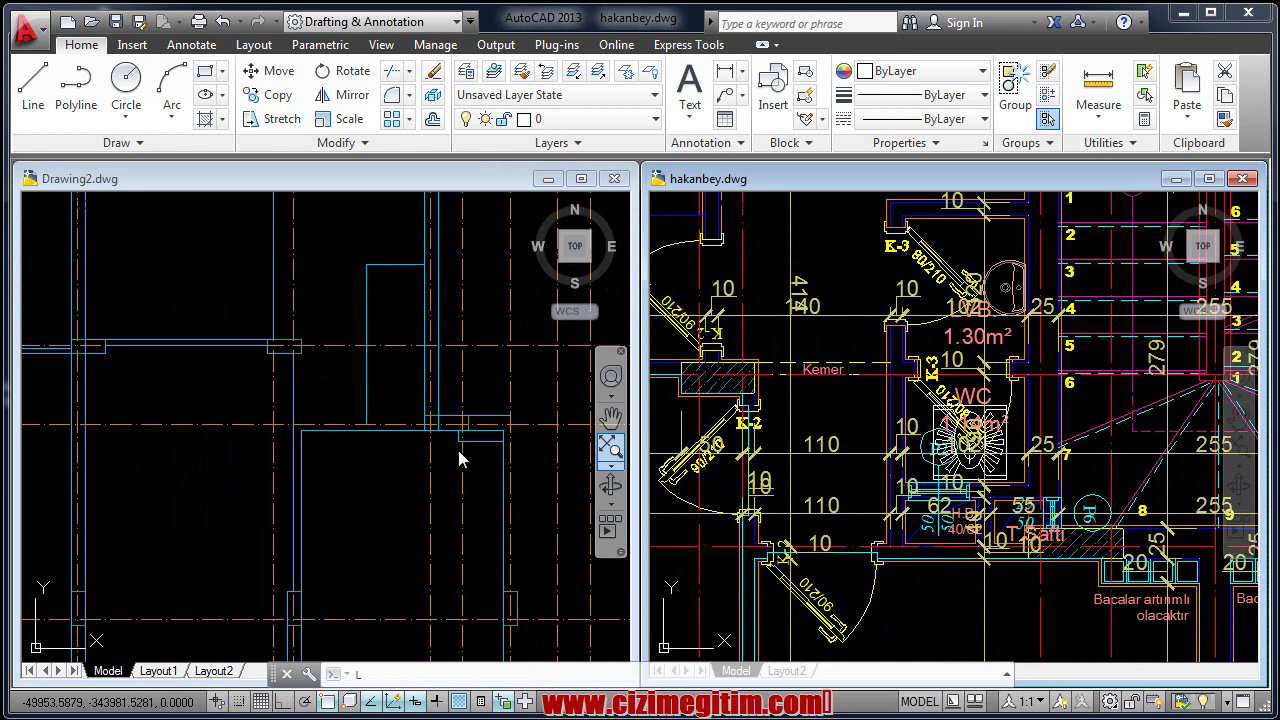
Frame the column corner in Drawing2 and select all similar column outline segments.
scroll(415, 450, up, 4)
click(420, 420)
scroll(383, 406, up, 3)
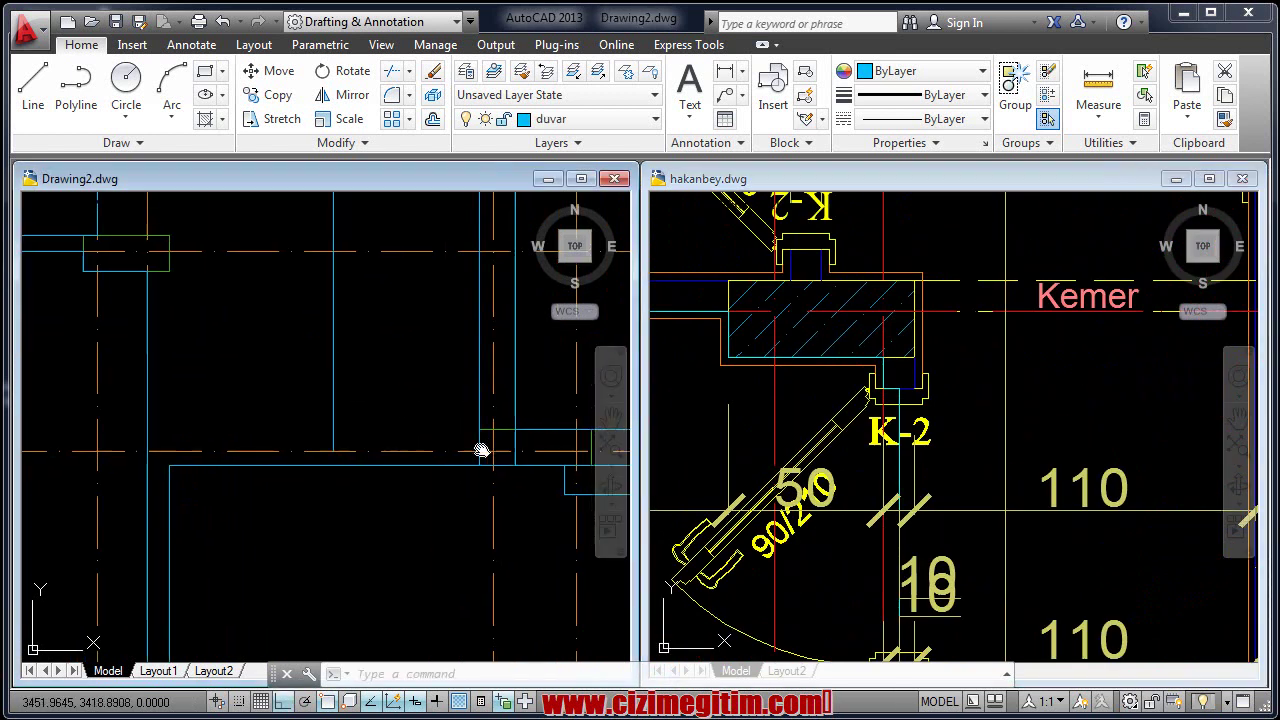
middle_drag(490, 446, 454, 478)
key(Escape)
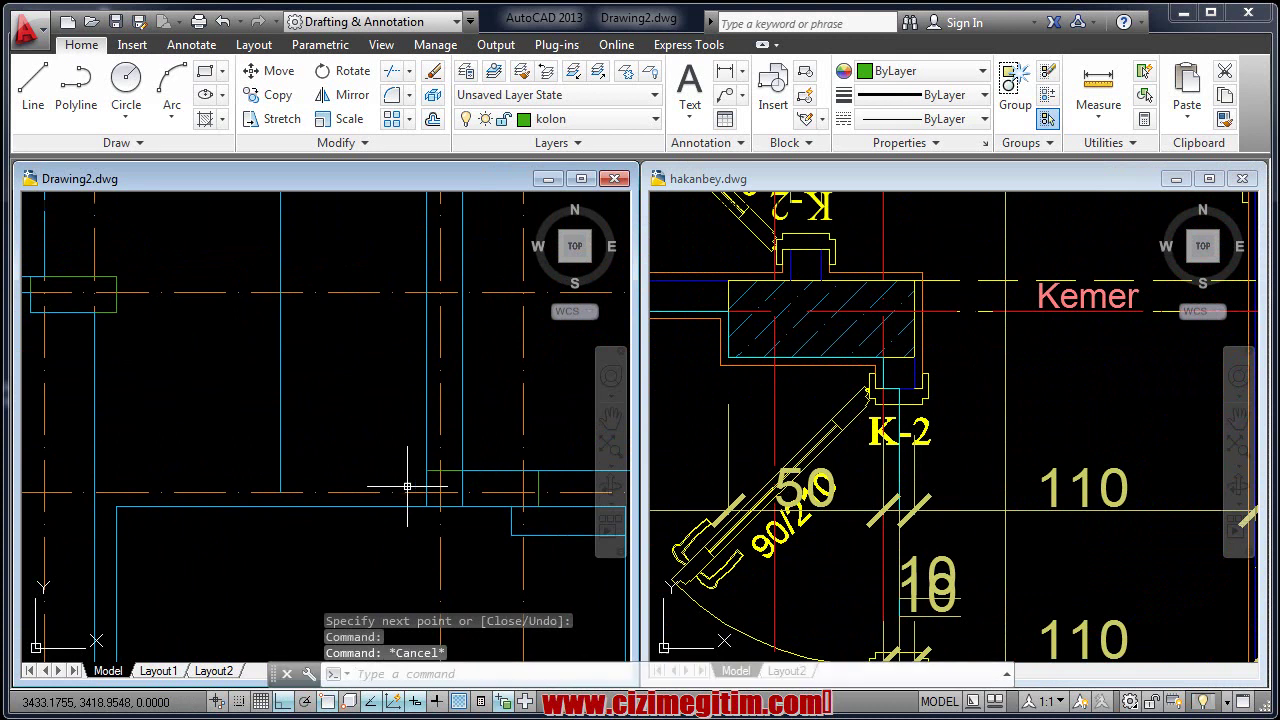
click(450, 473)
right_click(455, 479)
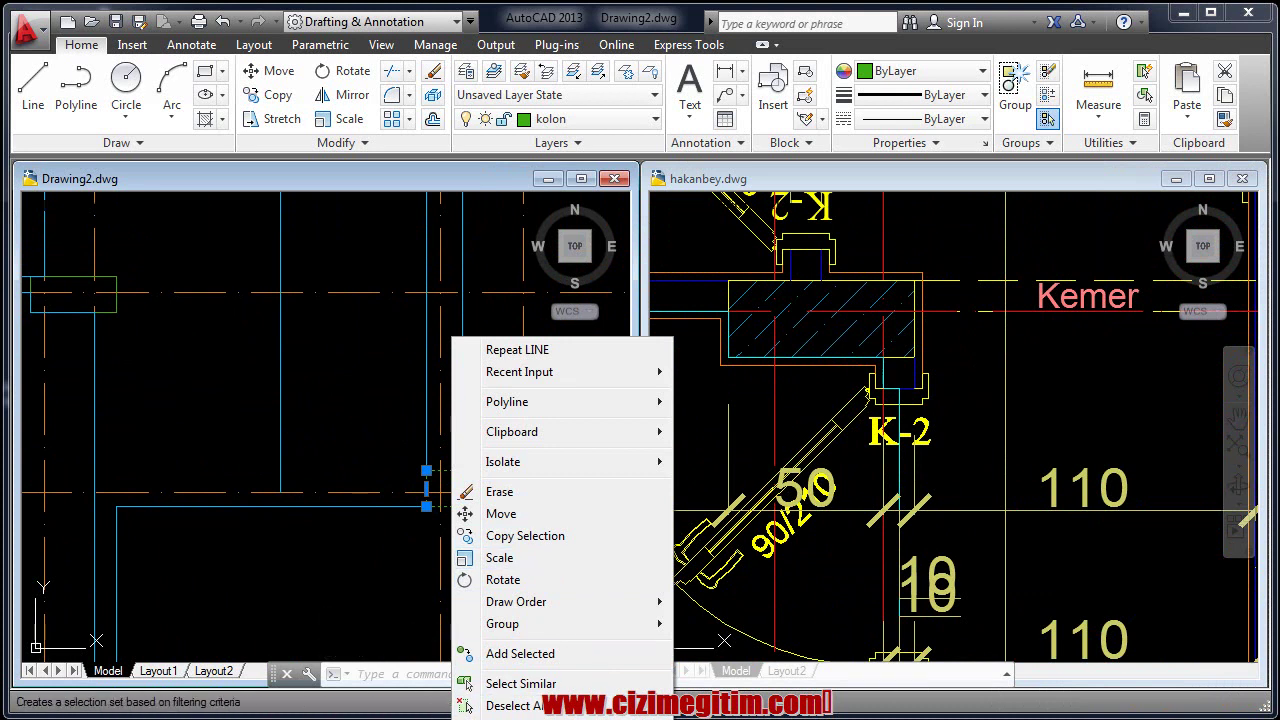
click(521, 683)
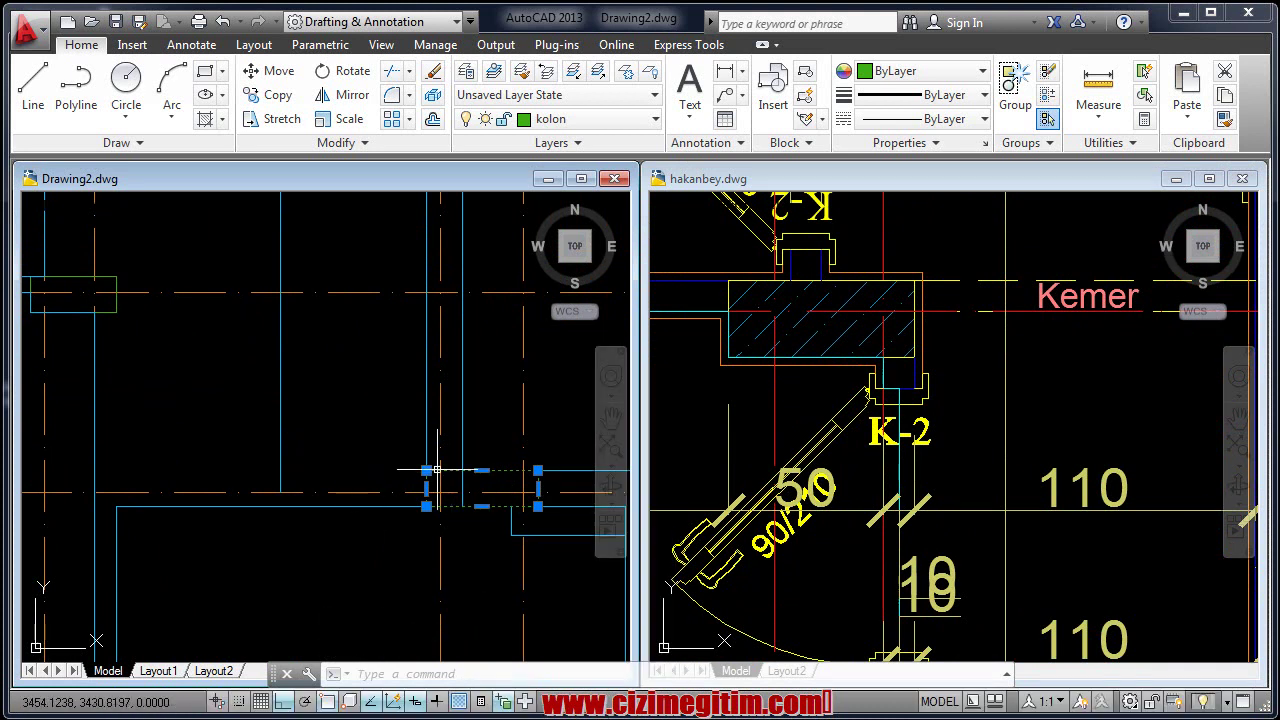
middle_drag(361, 467, 358, 495)
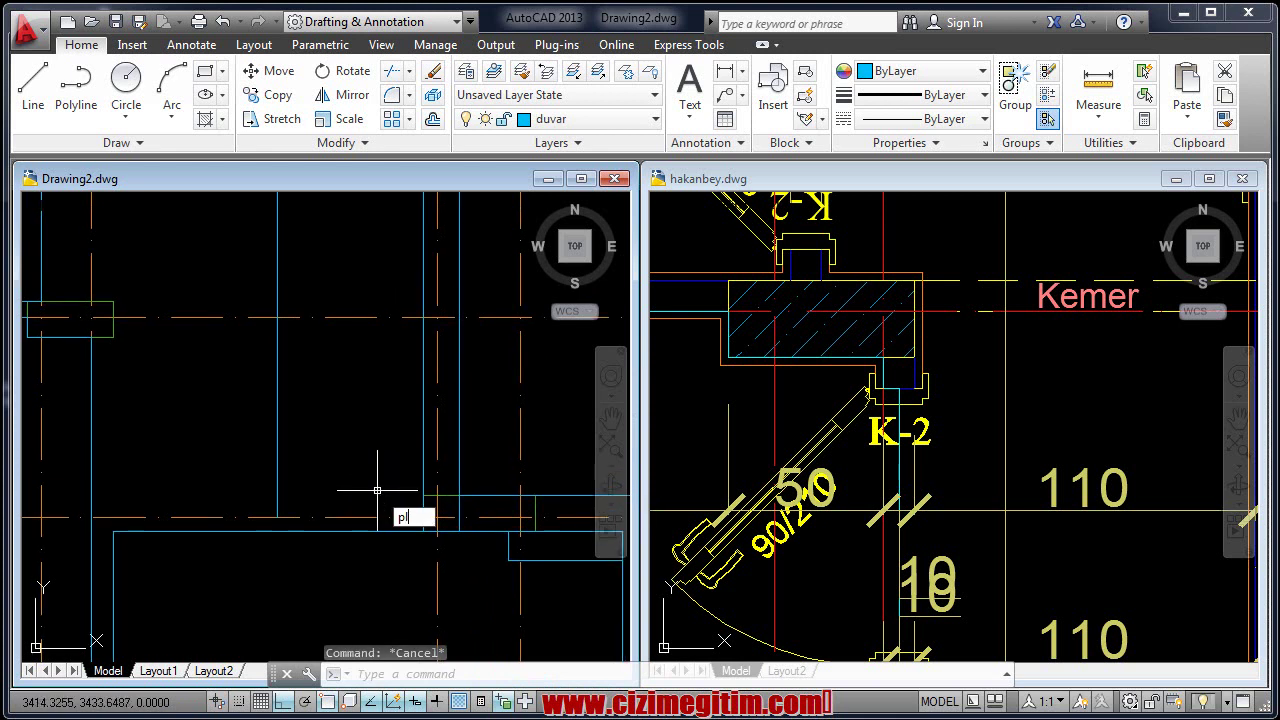
Draw a two-segment wall polyline starting at the column junction.
key(Return)
scroll(430, 520, up, 2)
click(412, 463)
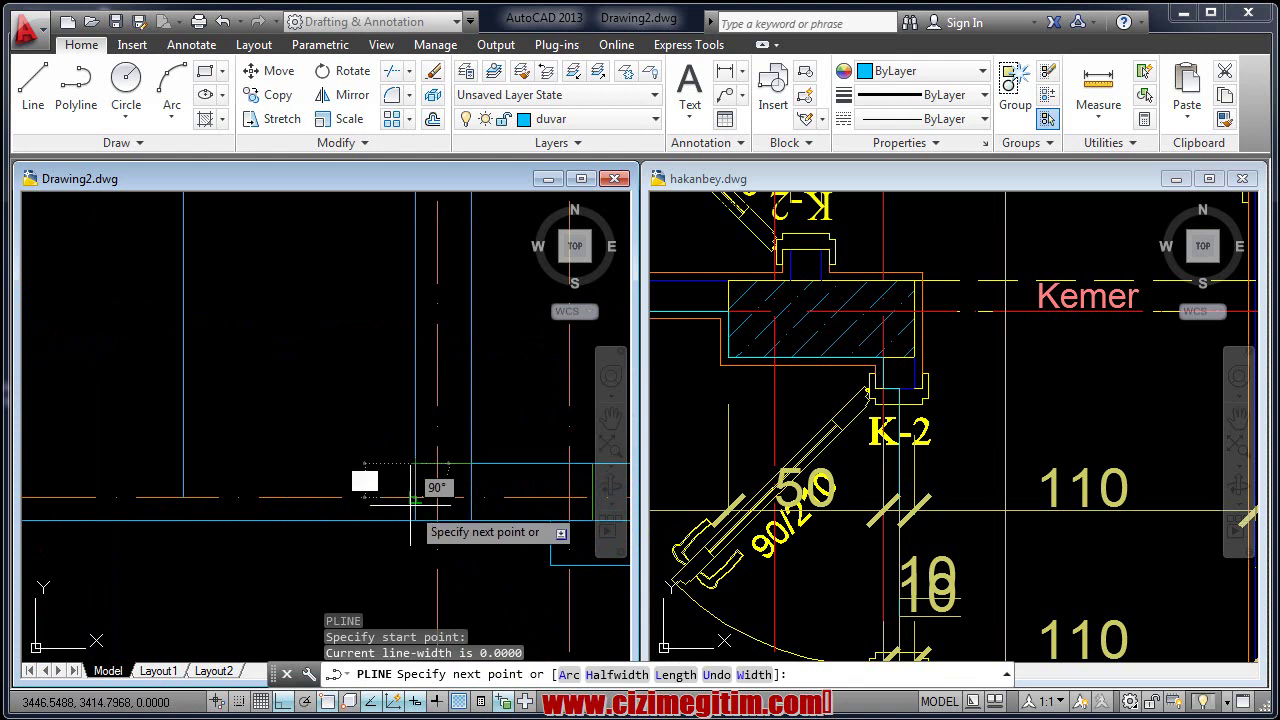
click(413, 498)
click(186, 497)
right_click(214, 500)
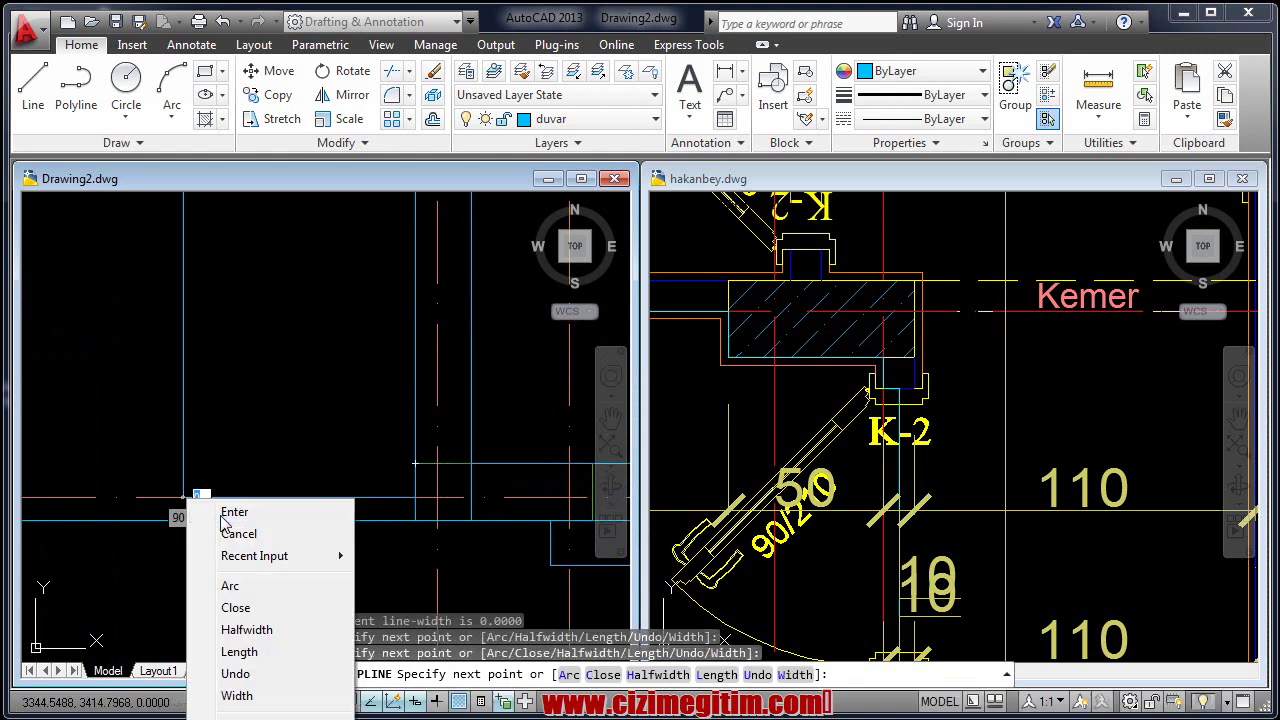
click(234, 512)
scroll(266, 486, down, 2)
Zoom hakanbey.dwg to the WC and stair area, then return to Drawing2.
click(857, 486)
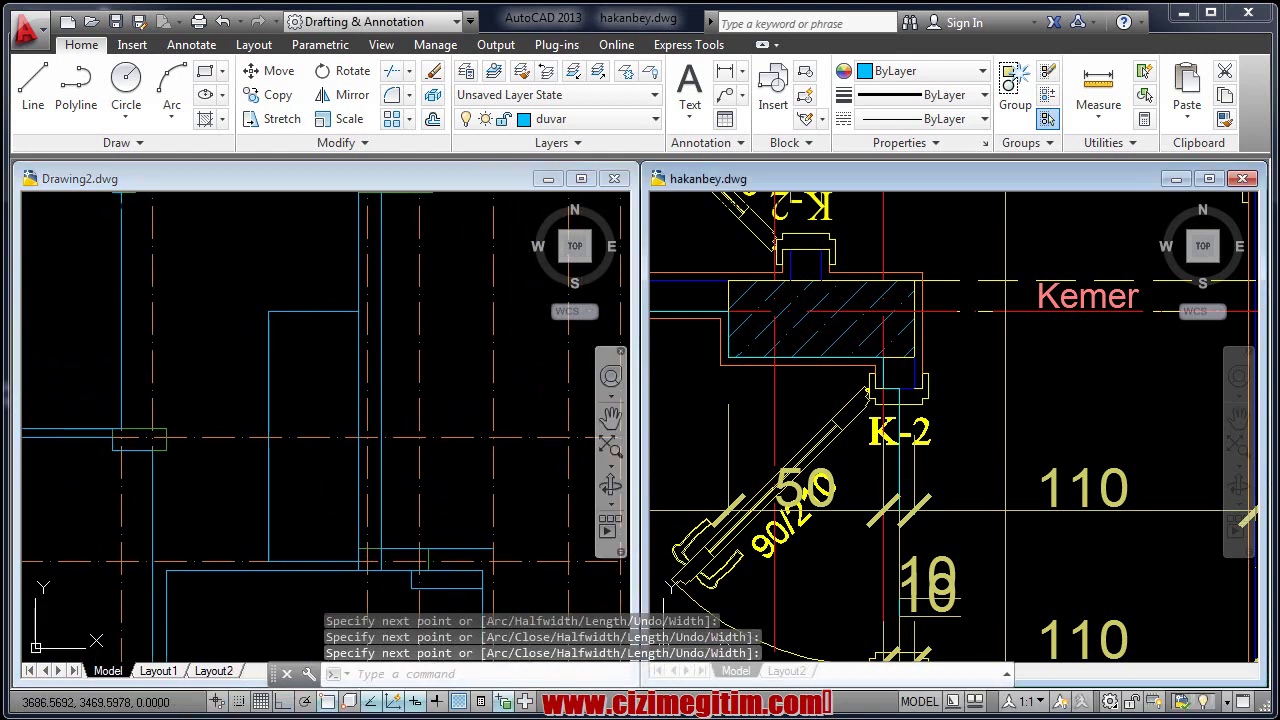
scroll(857, 486, down, 3)
scroll(857, 486, down, 2)
scroll(857, 486, down, 1)
text(l)
scroll(931, 372, up, 1)
scroll(935, 421, up, 1)
middle_drag(877, 492, 946, 449)
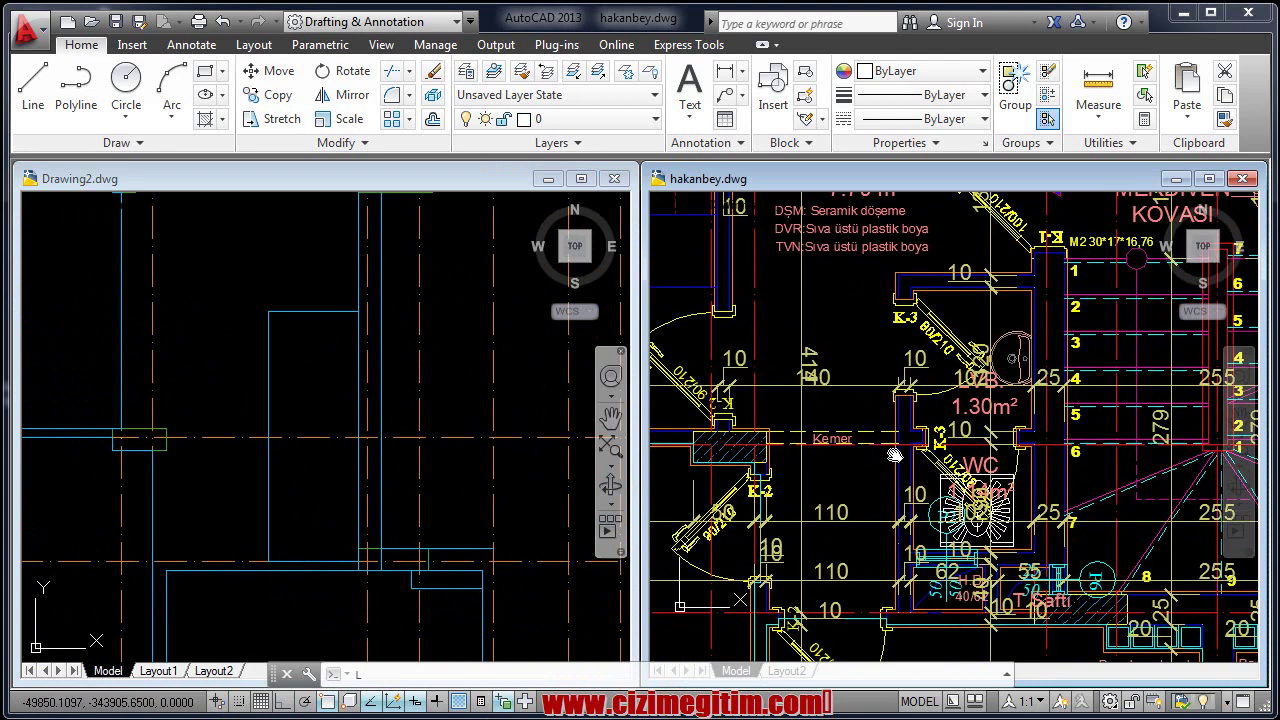
click(240, 459)
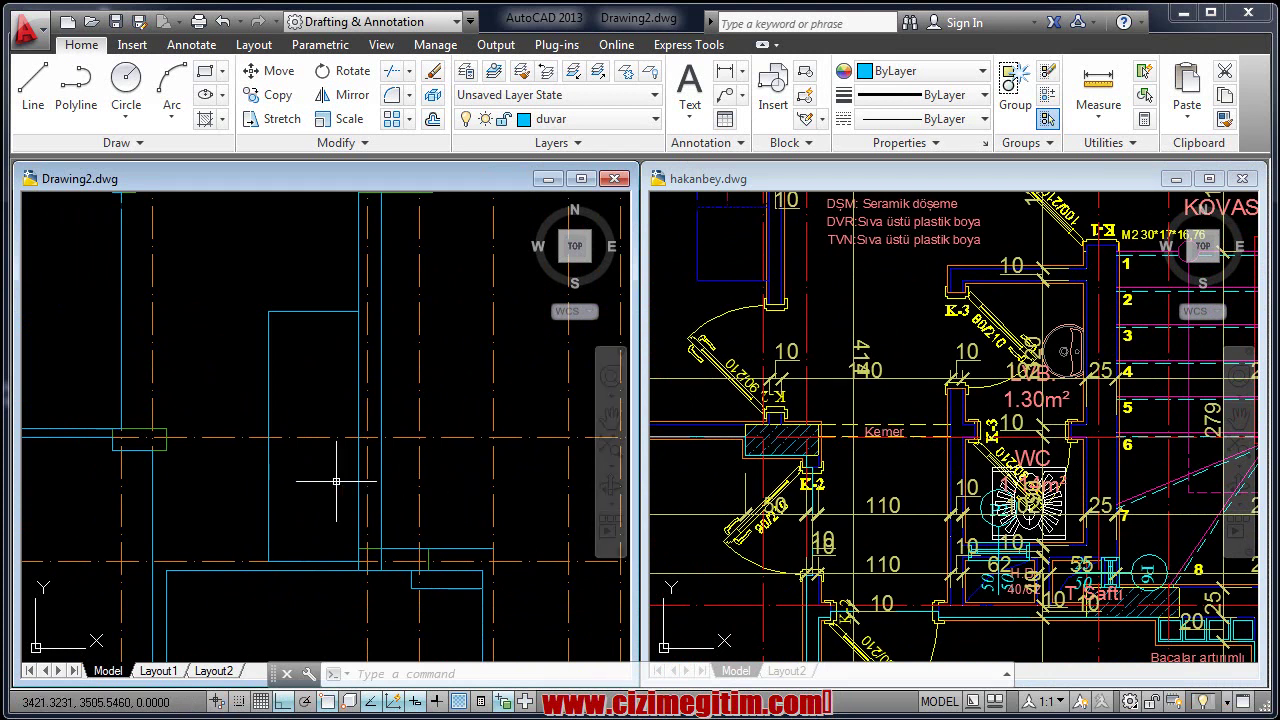
Draw a short horizontal wall line near the column junction.
text(l)
key(Return)
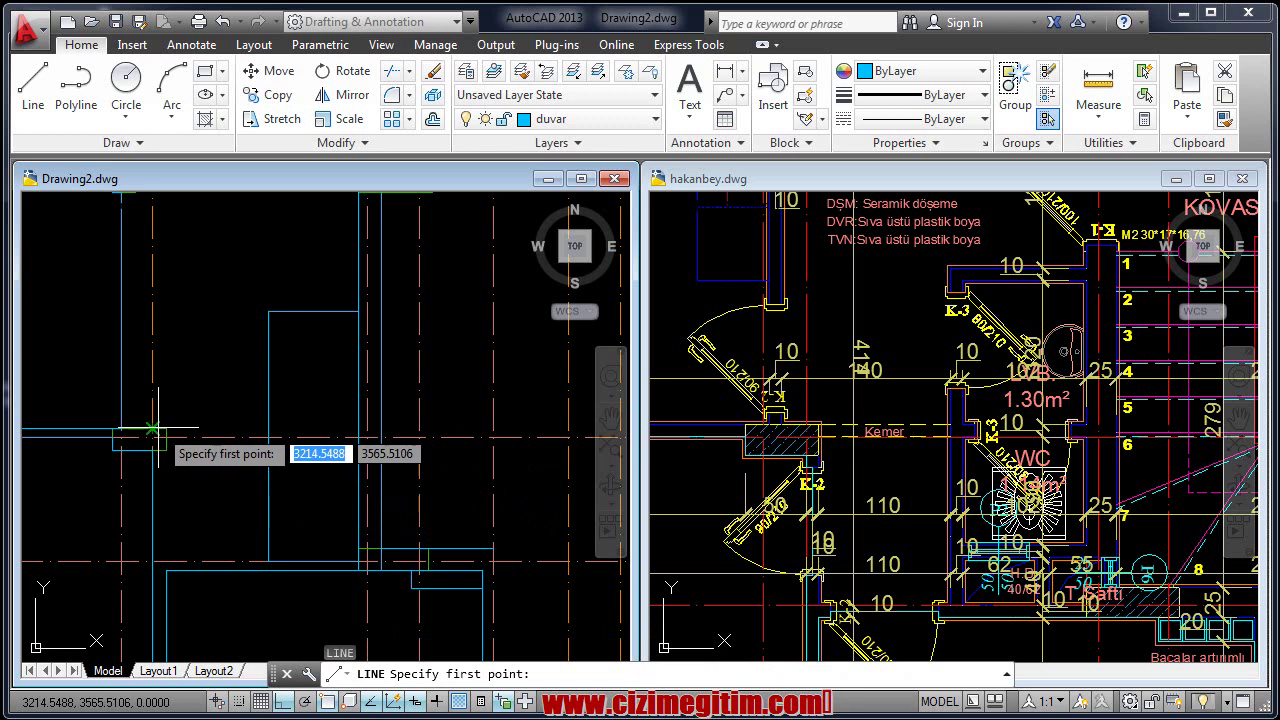
click(262, 437)
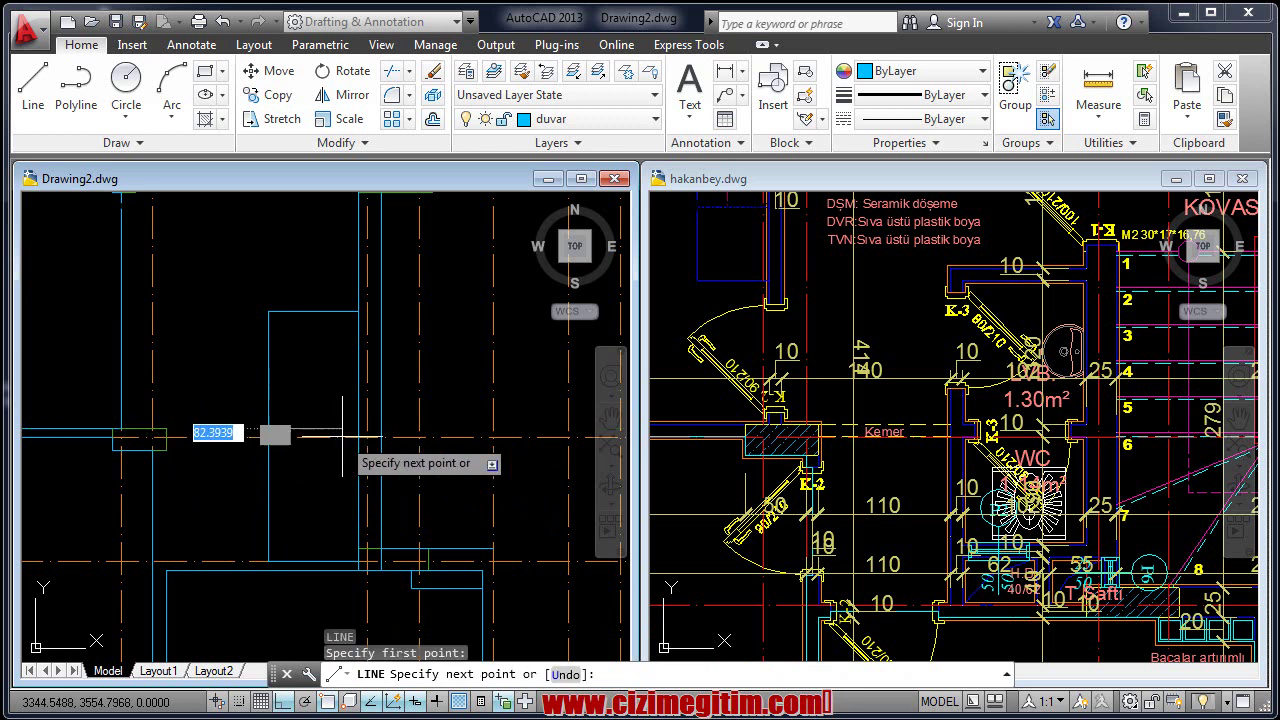
click(342, 437)
right_click(364, 434)
click(398, 443)
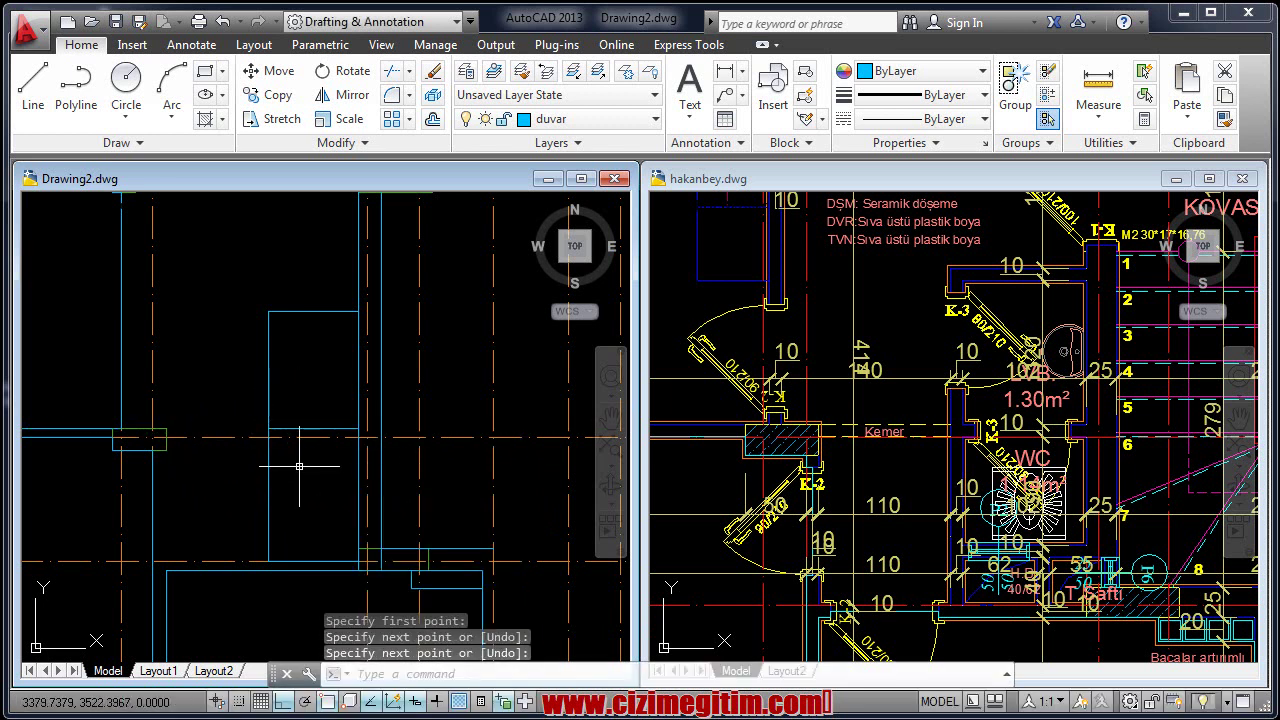
text(o)
Offset the new wall line 10 units downward.
key(Return)
text(10)
key(Return)
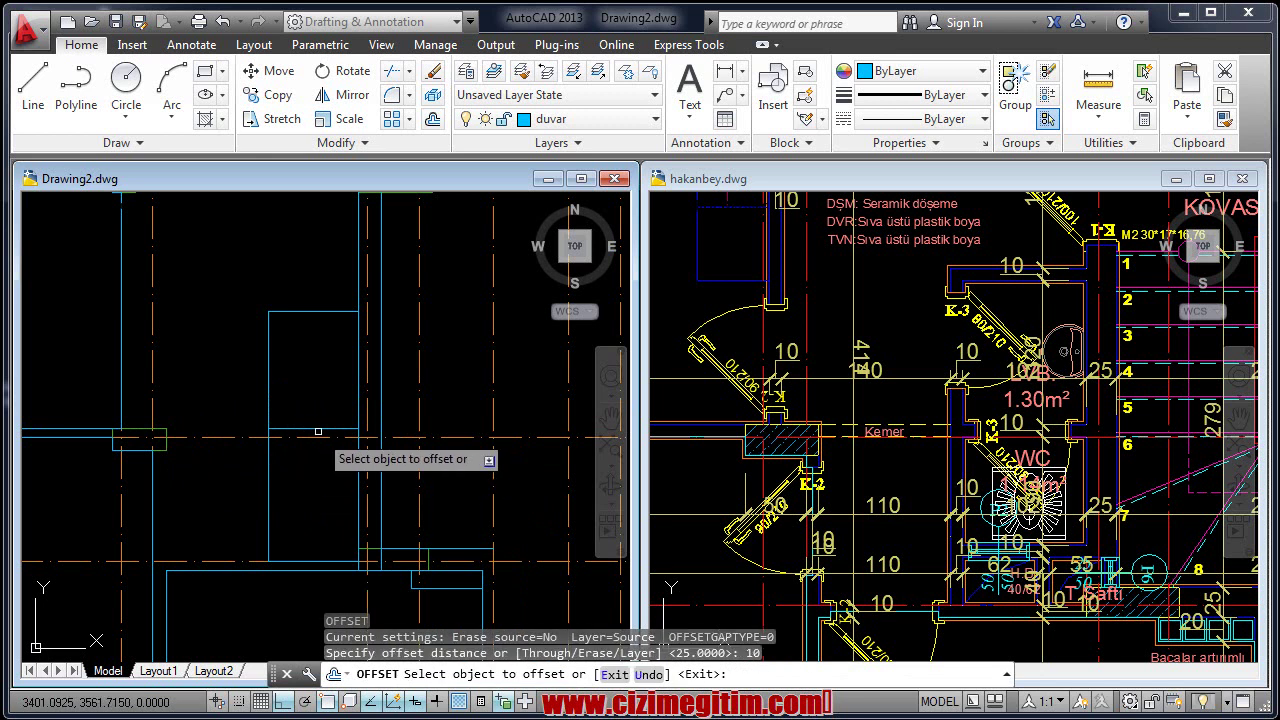
click(311, 436)
click(314, 470)
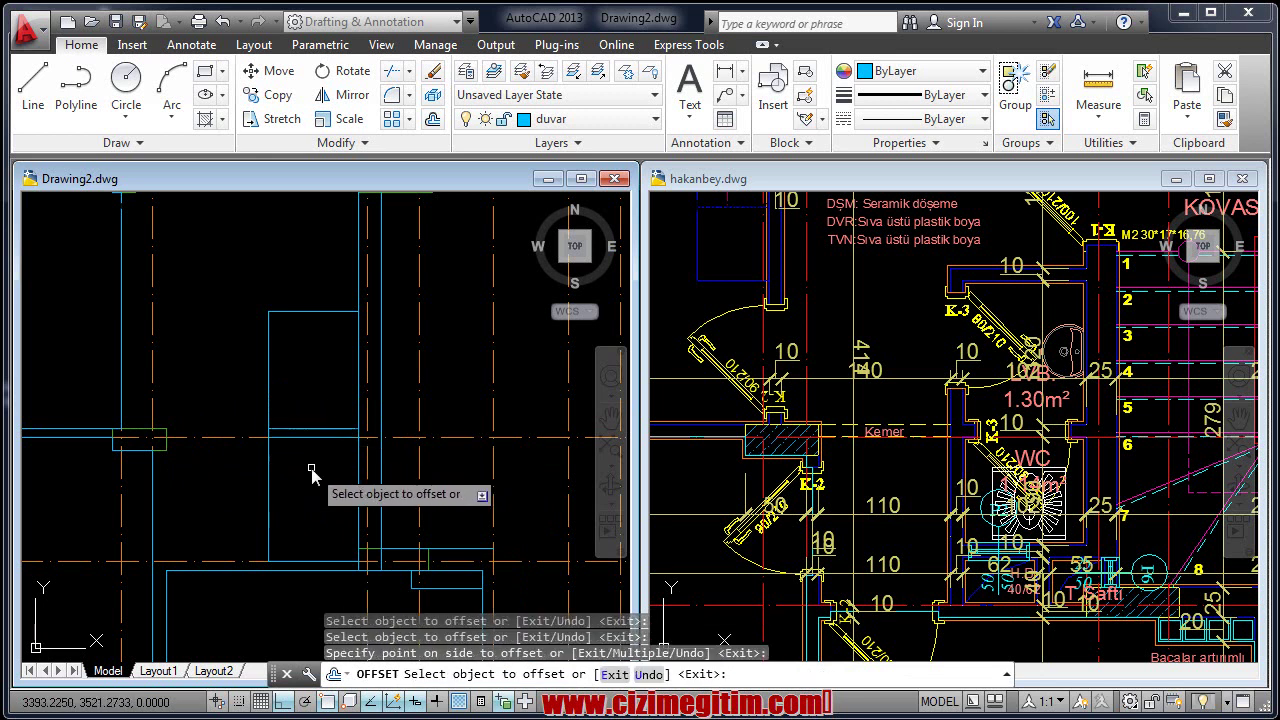
right_click(315, 472)
click(318, 484)
middle_drag(318, 484, 299, 477)
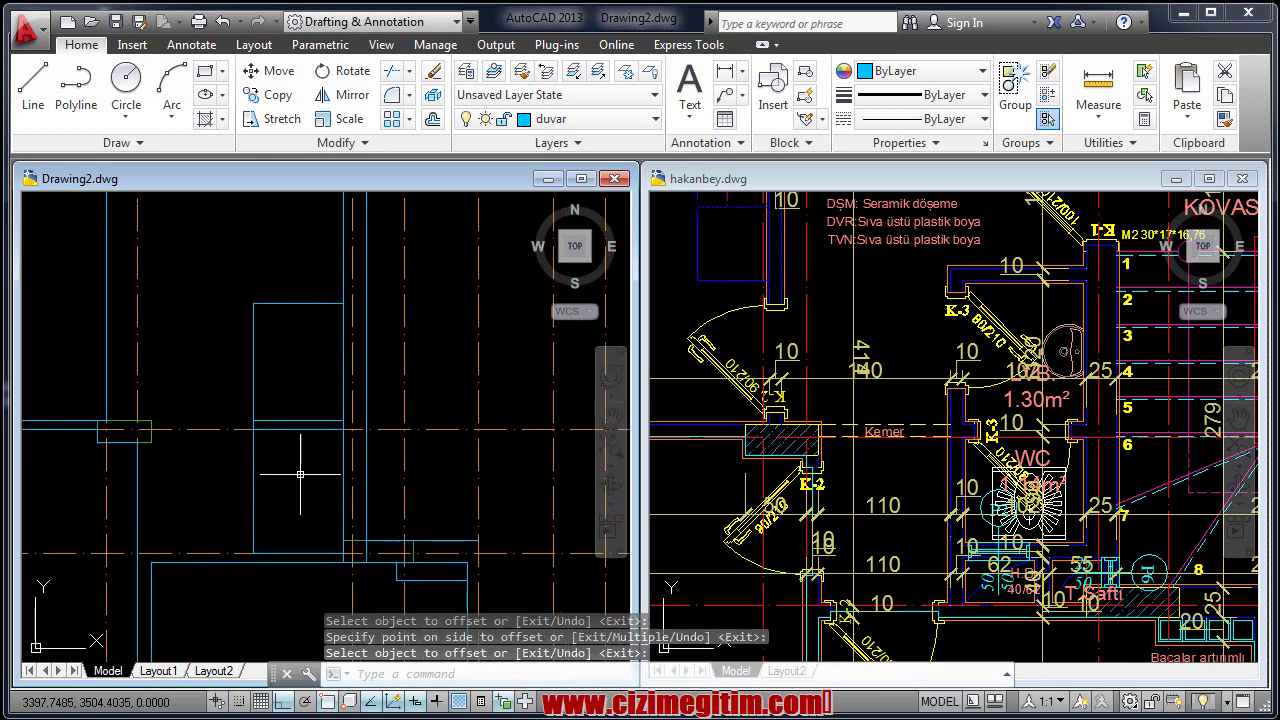
Offset the rectangle 10 units inward and another wall line 10 units.
key(Return)
key(Return)
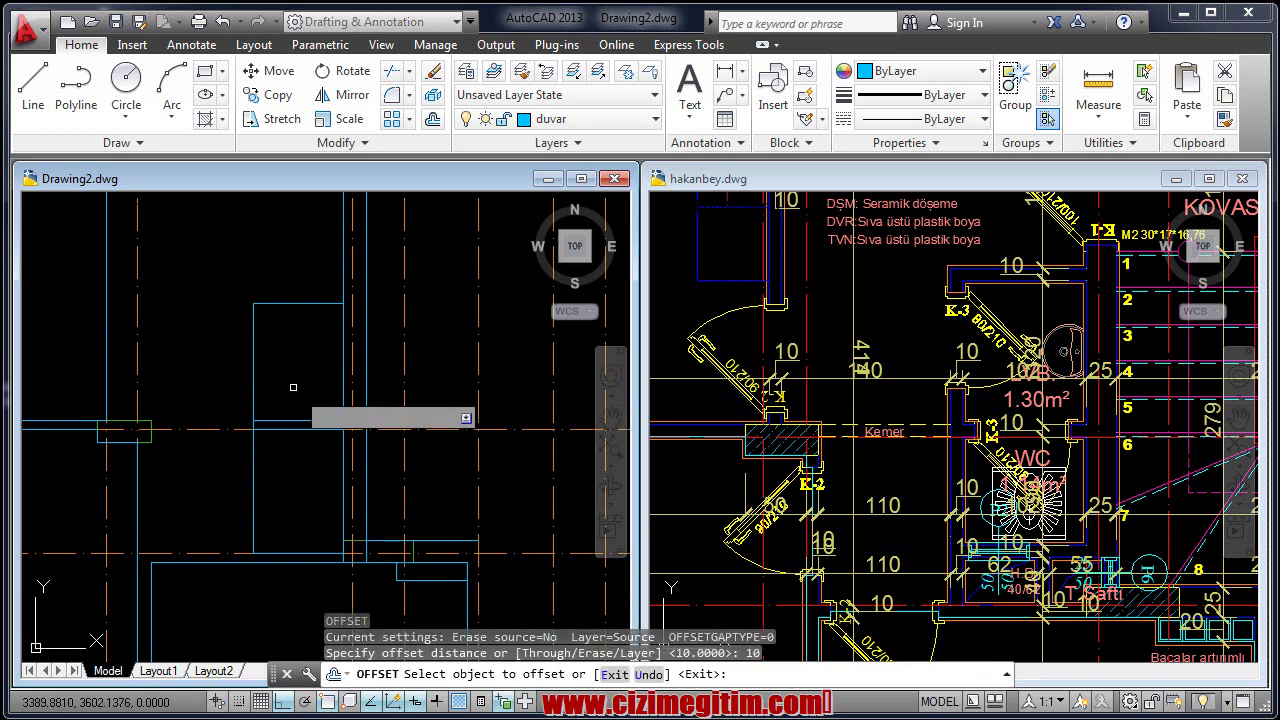
click(252, 352)
click(289, 356)
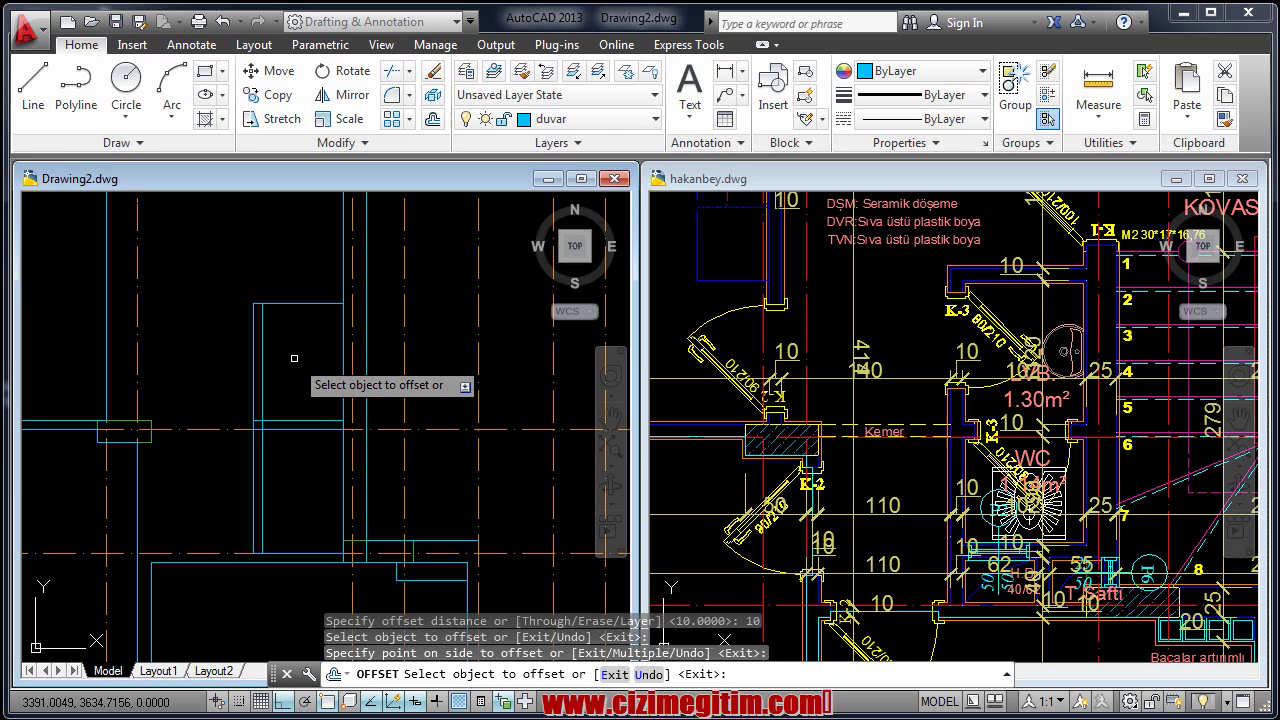
click(305, 309)
click(306, 330)
middle_drag(304, 388, 314, 354)
middle_drag(365, 456, 302, 495)
right_click(306, 476)
click(330, 484)
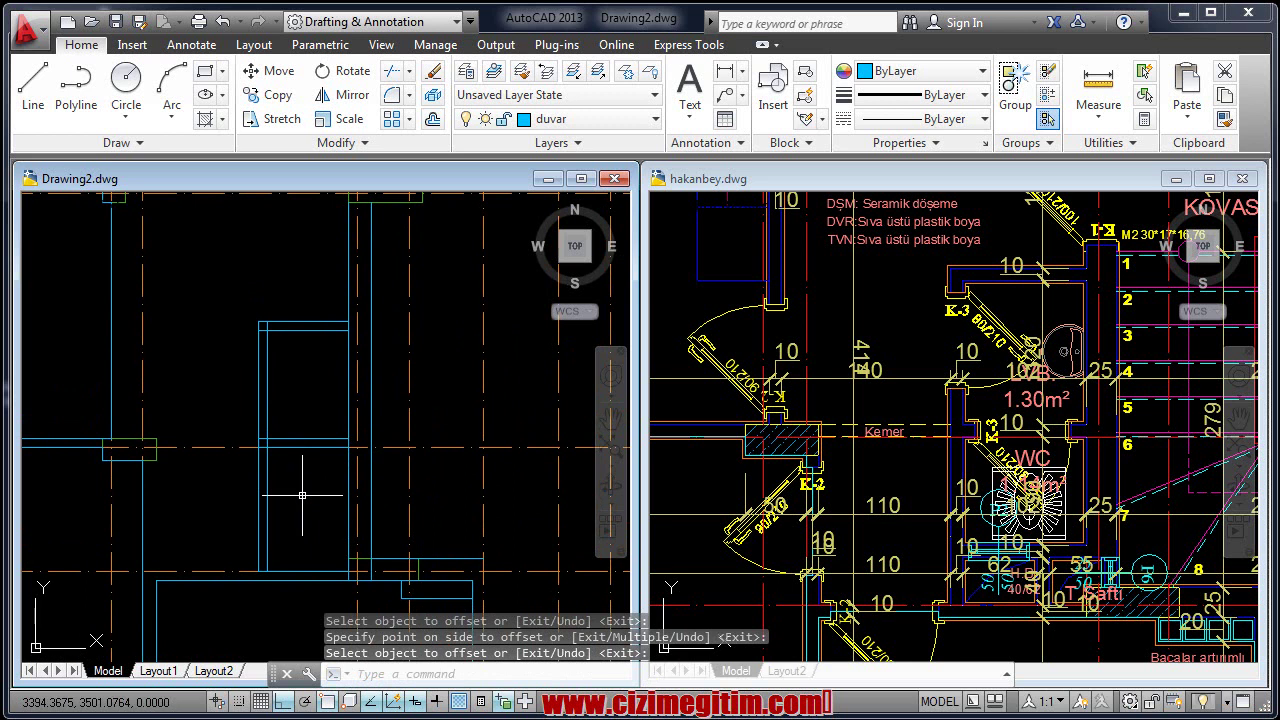
Trim overhanging line ends at the lower junction with a crossing window, using all edges.
text(tr)
key(Return)
key(Return)
scroll(270, 445, up, 2)
scroll(266, 434, up, 2)
click(247, 434)
click(262, 490)
scroll(258, 492, up, 2)
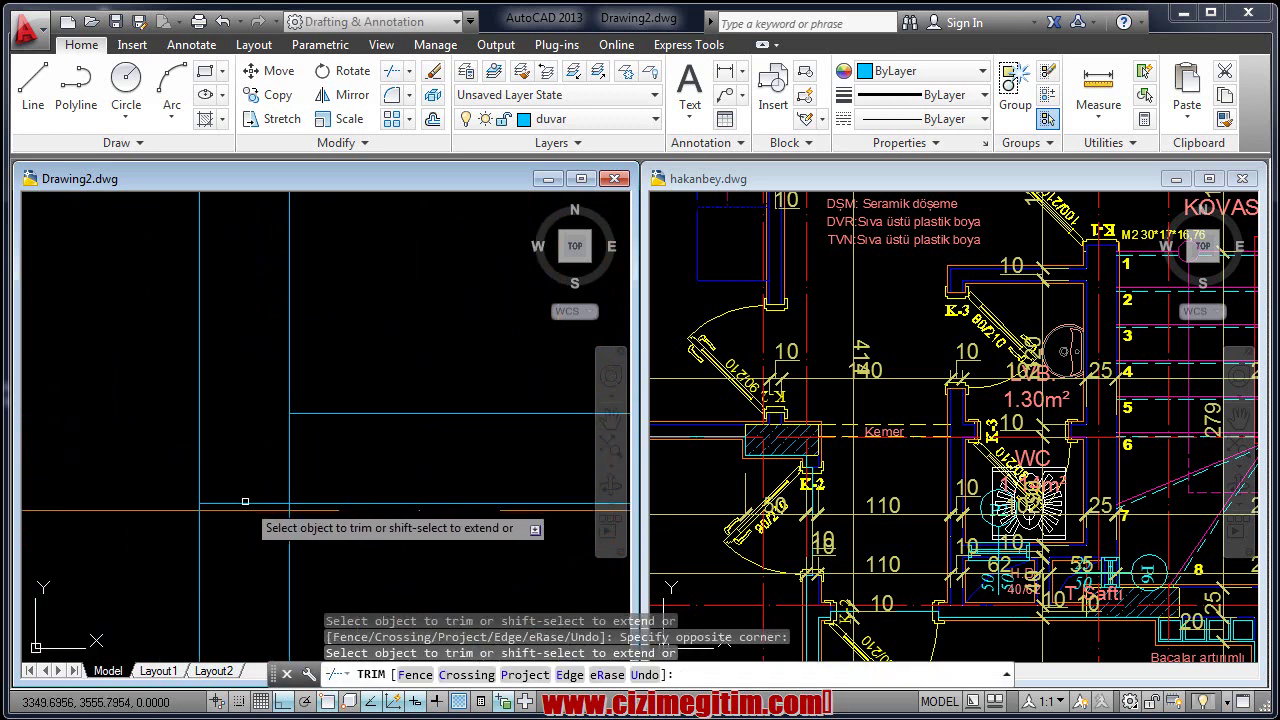
scroll(357, 517, down, 3)
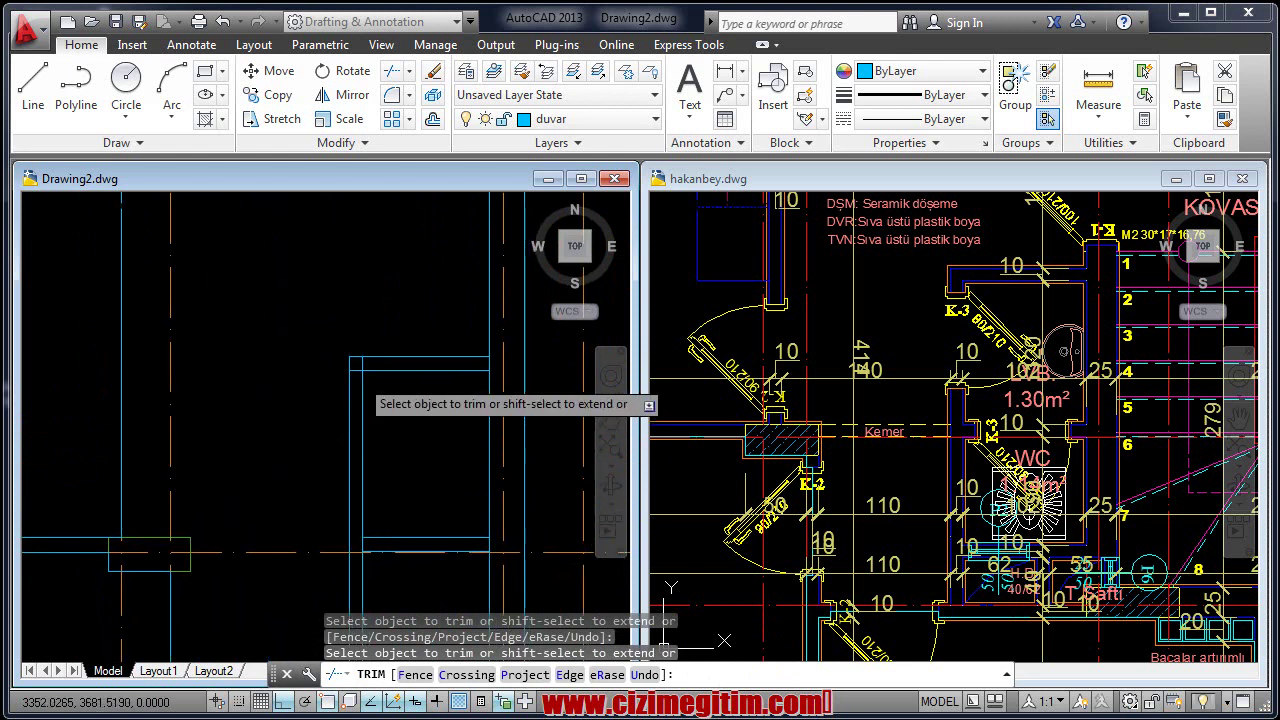
Trim the remaining overhanging segments at the upper corner.
click(382, 343)
click(360, 362)
click(333, 370)
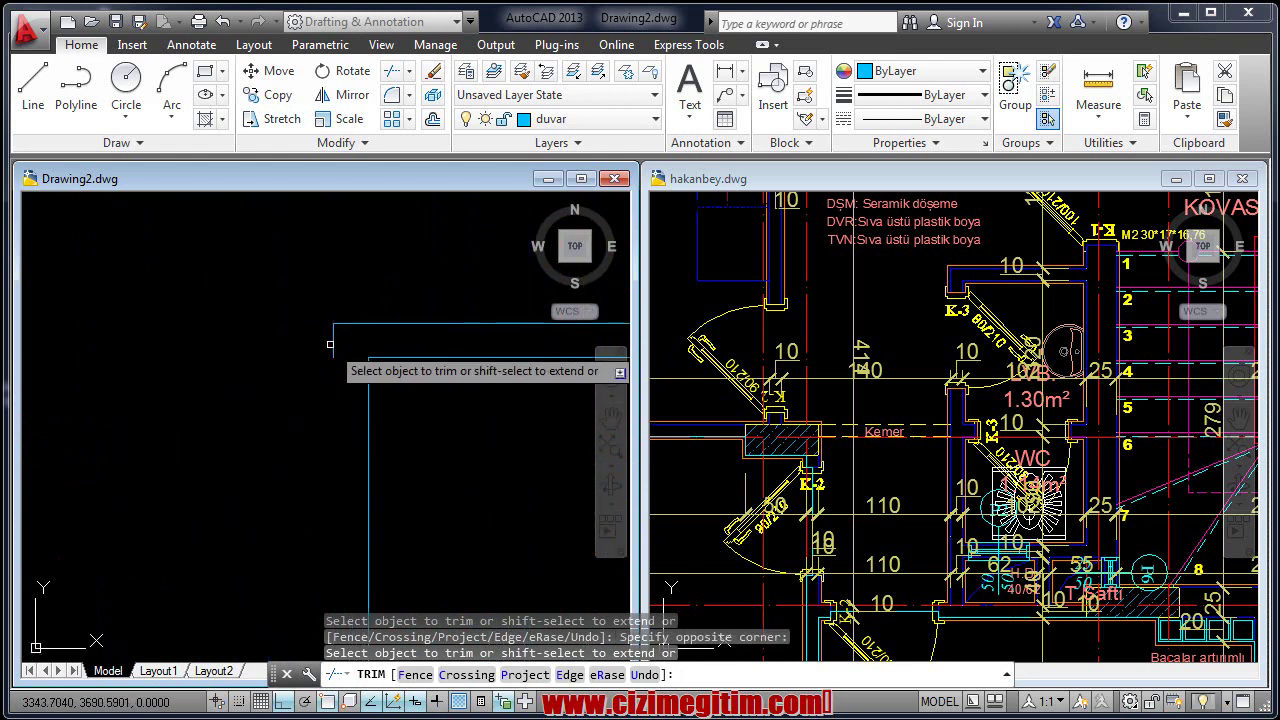
scroll(350, 345, down, 2)
scroll(346, 320, down, 2)
right_click(345, 343)
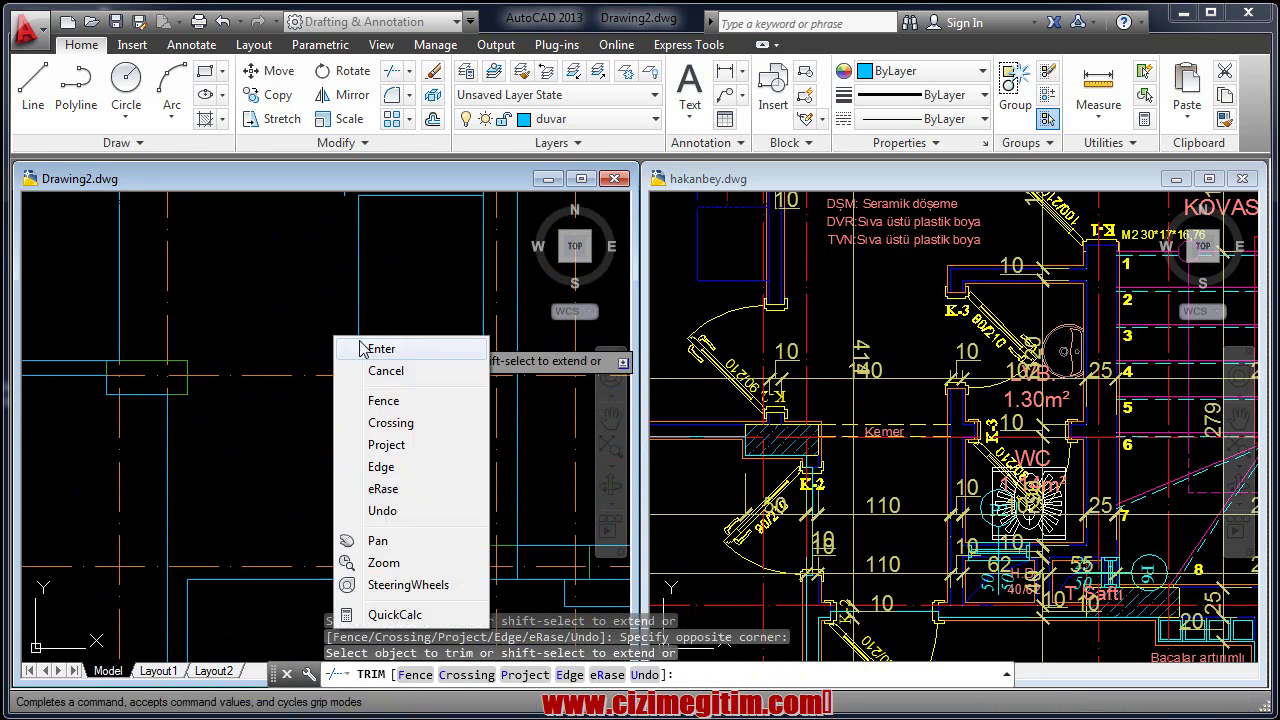
click(372, 346)
Select a wall line and grab its endpoint, then cancel the stretch.
middle_drag(368, 381, 368, 489)
click(348, 346)
click(334, 330)
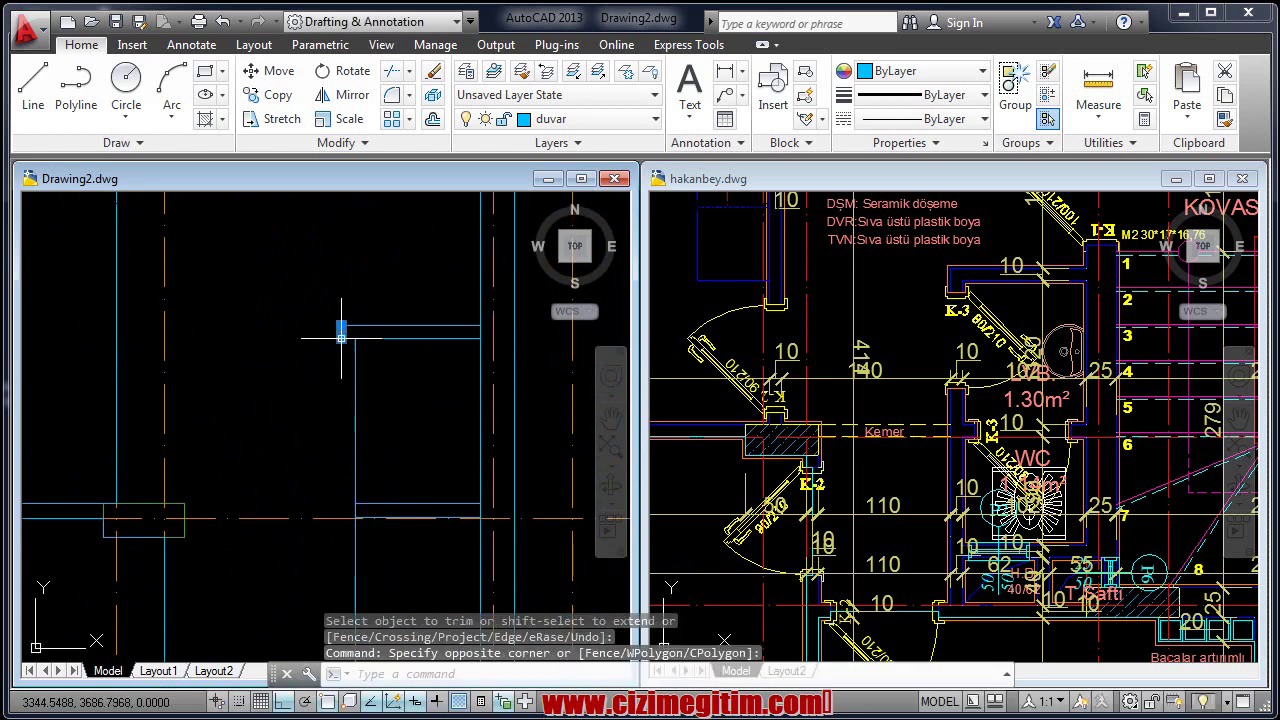
click(341, 333)
scroll(343, 460, down, 2)
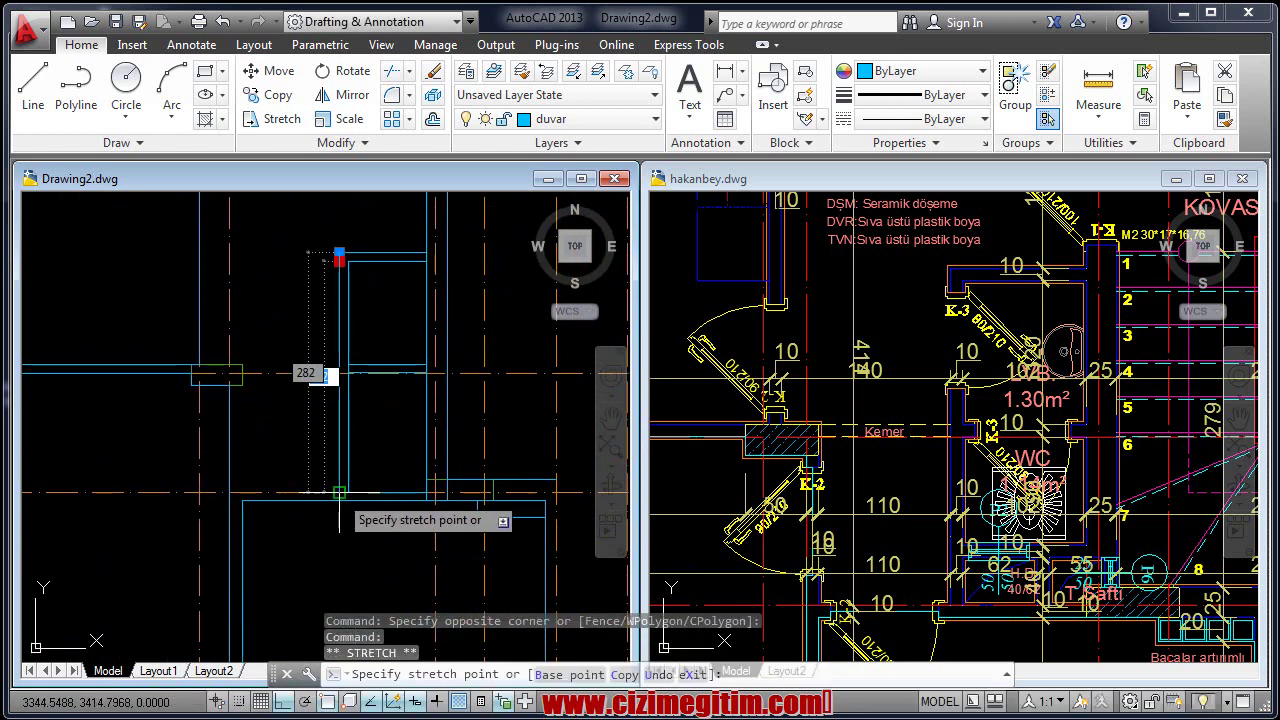
scroll(339, 491, up, 2)
key(Escape)
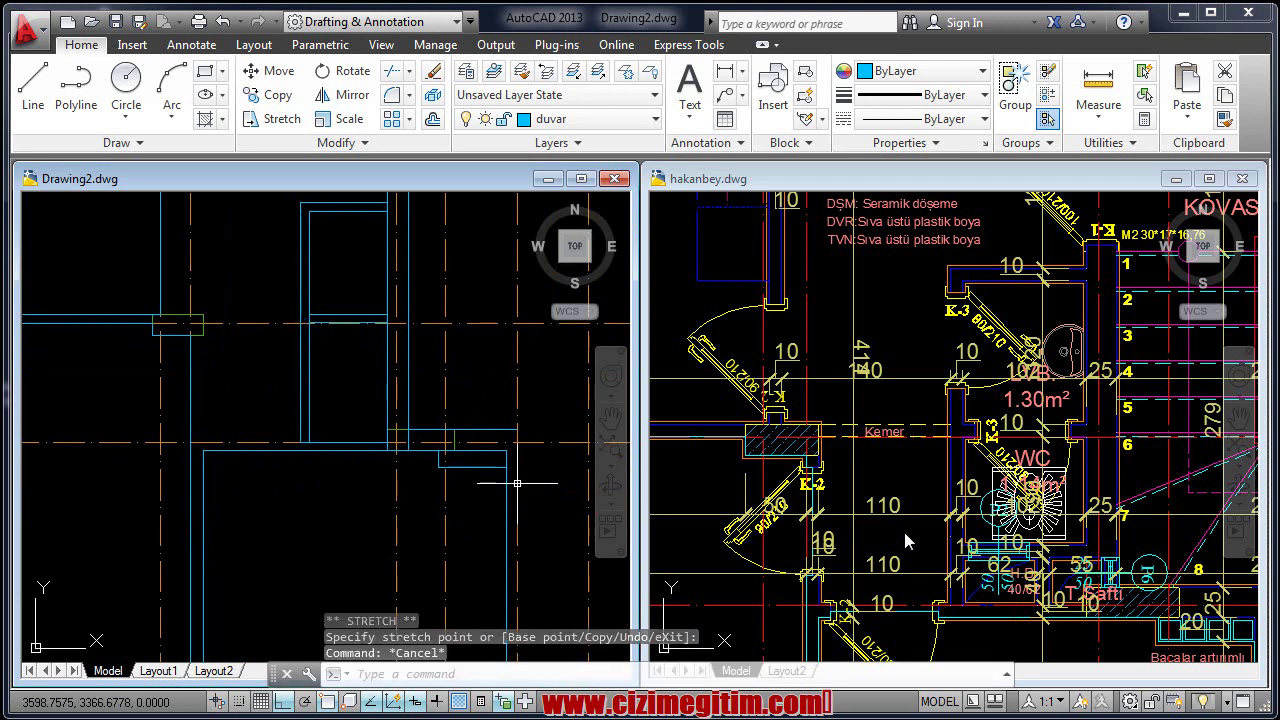
mouse_move(290, 403)
middle_down()
mouse_move(261, 426)
mouse_move(270, 473)
middle_up()
Draw a horizontal wall line running left from the wall corner.
text(l)
key(Return)
click(357, 490)
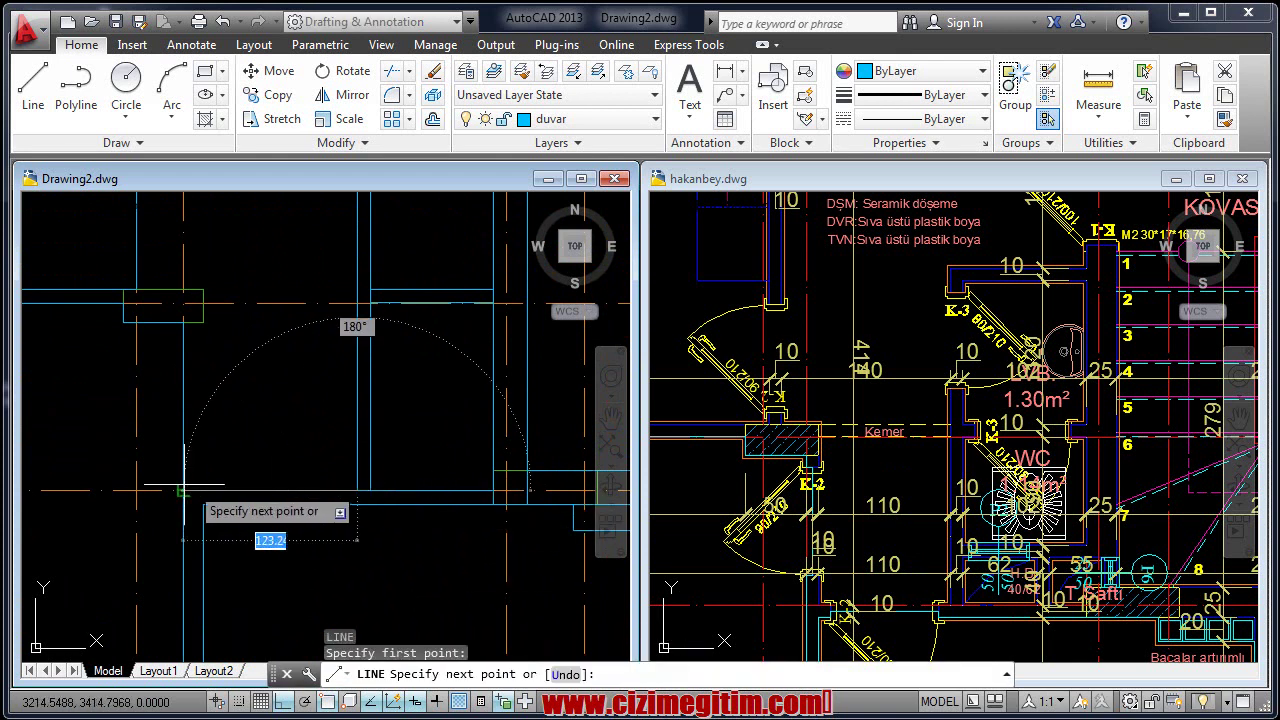
click(183, 490)
right_click(180, 488)
click(214, 500)
Zoom in on the junction and draw a vertical wall line straight down from the corner.
scroll(220, 390, up, 2)
scroll(220, 390, up, 1)
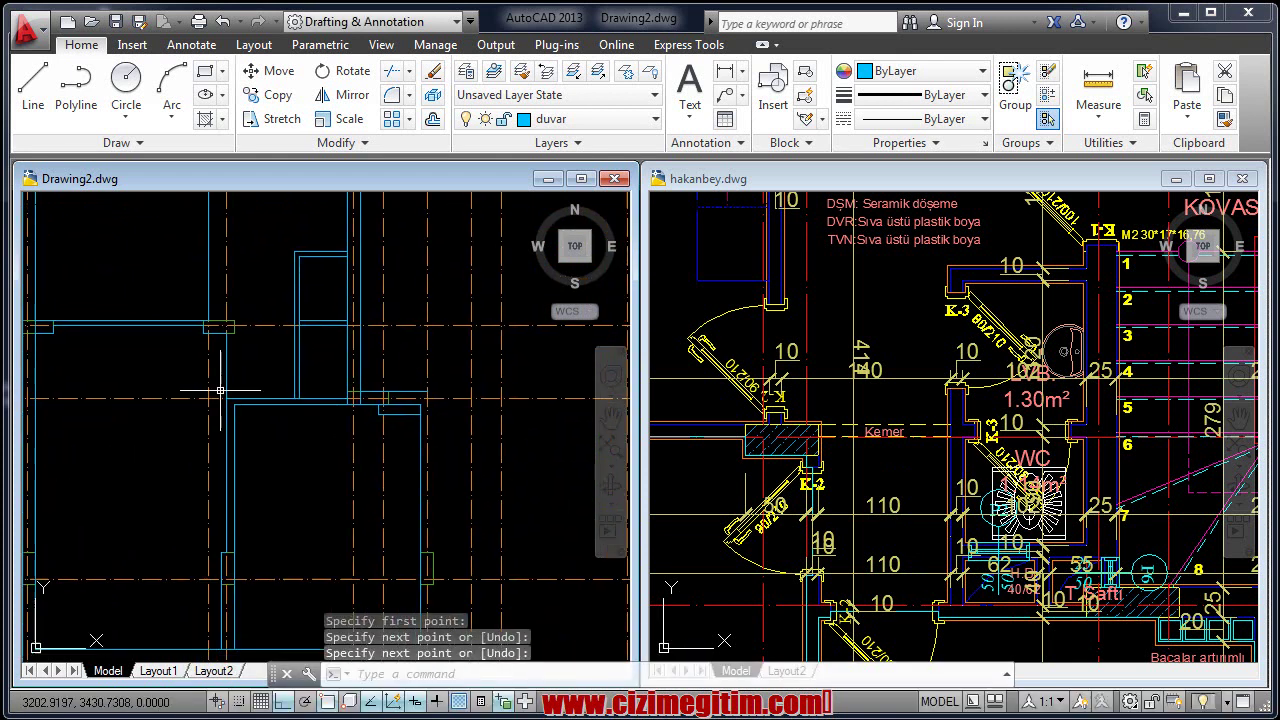
middle_drag(200, 366, 237, 334)
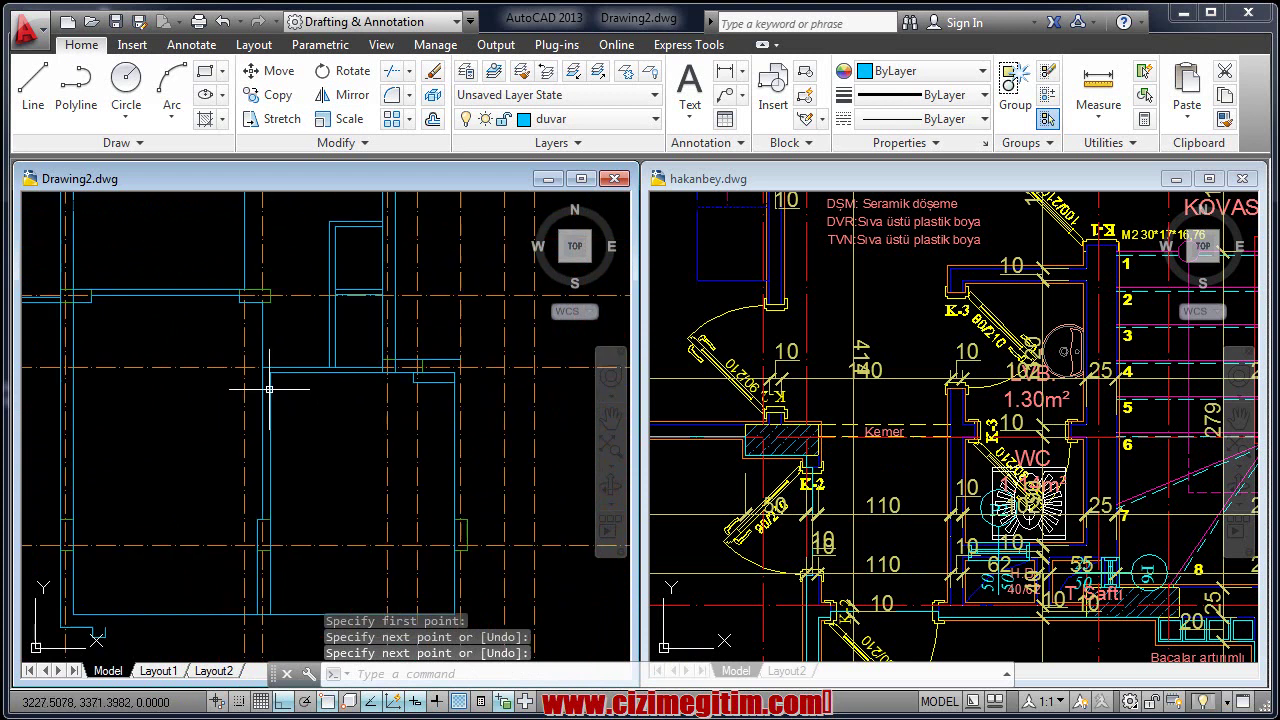
middle_drag(269, 389, 277, 429)
scroll(290, 429, up, 2)
scroll(273, 334, up, 1)
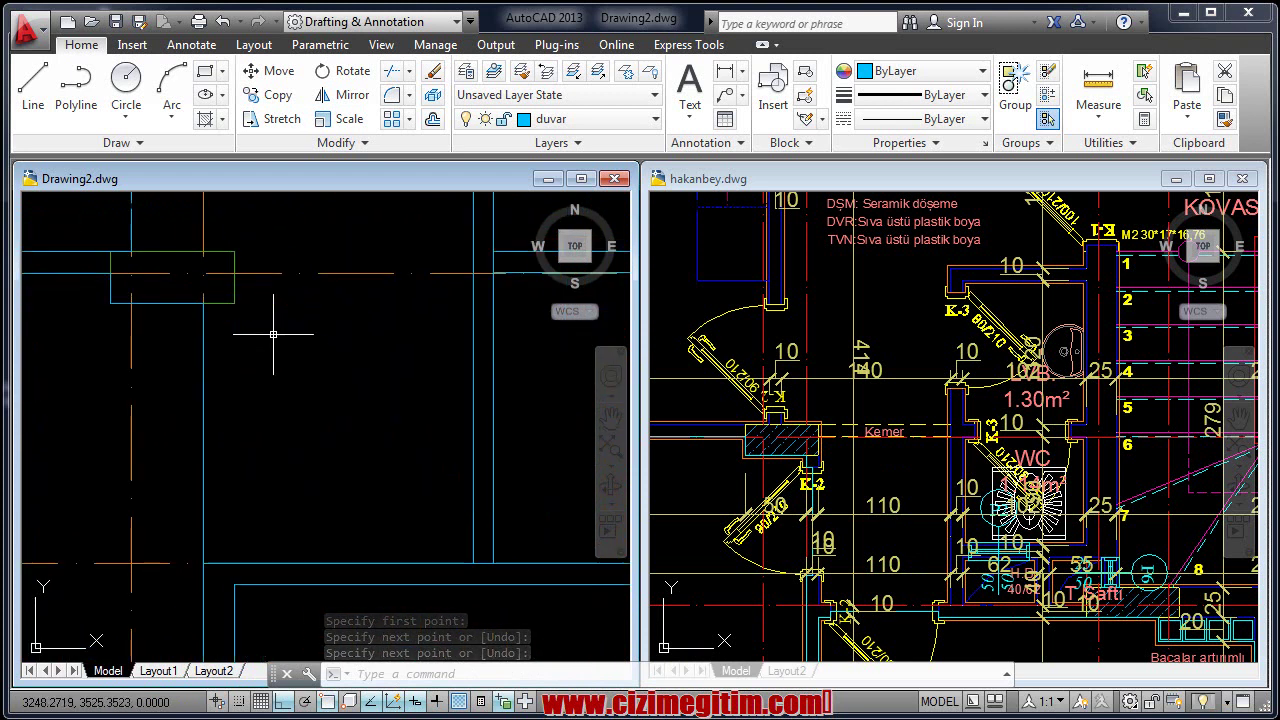
text(l)
key(Return)
click(234, 302)
click(234, 584)
right_click(252, 586)
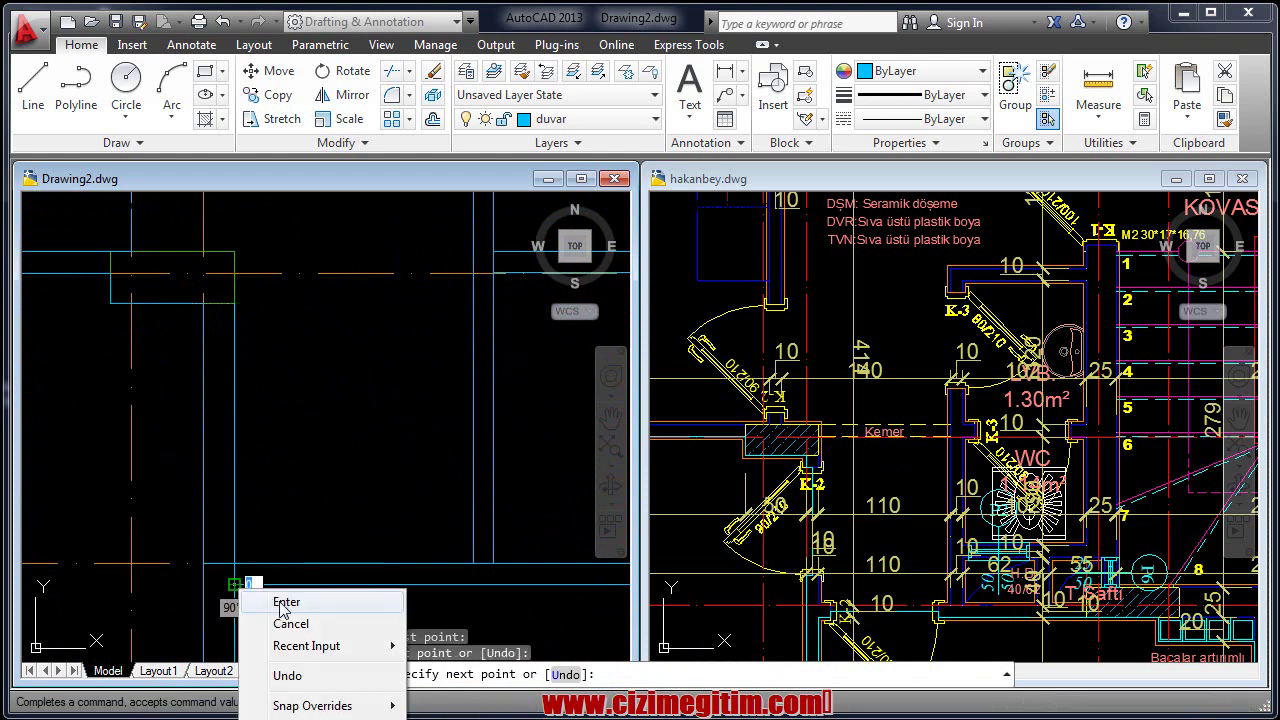
click(285, 603)
middle_drag(234, 527, 248, 459)
Trim the overhanging wall line ends at the junction, using all lines as cutting edges.
key(Return)
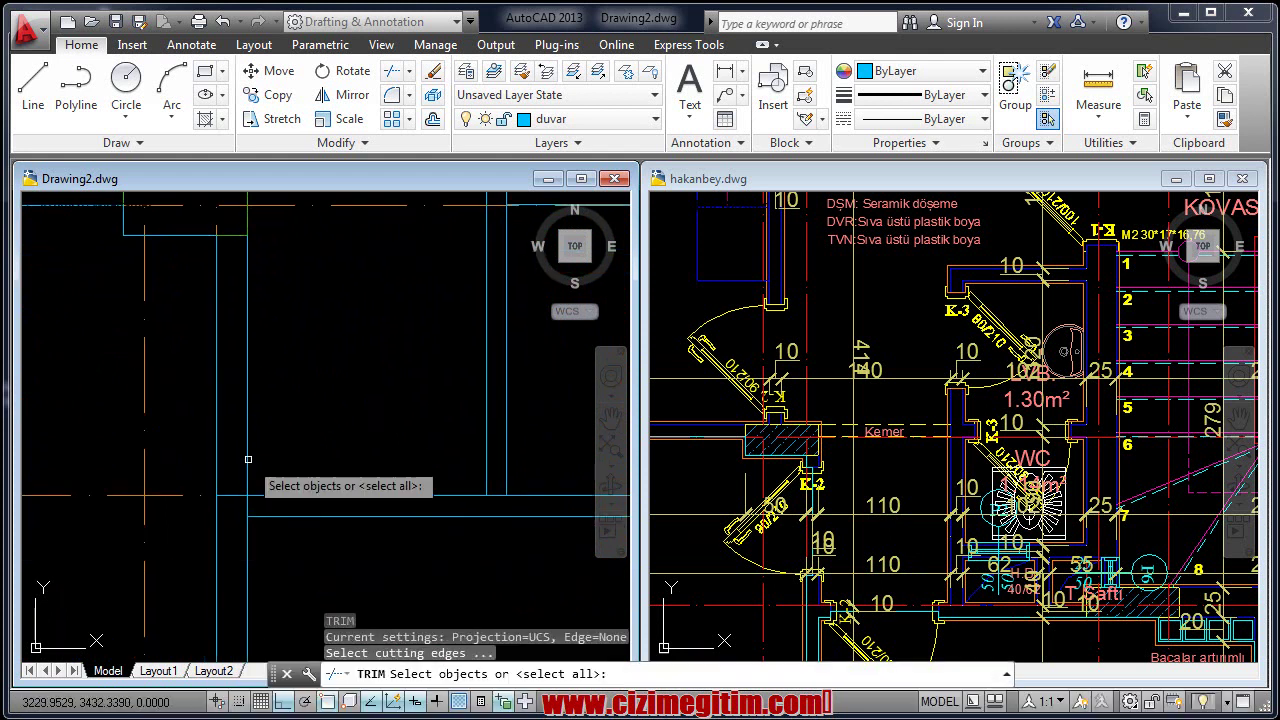
key(Return)
scroll(245, 487, up, 4)
click(253, 533)
click(215, 522)
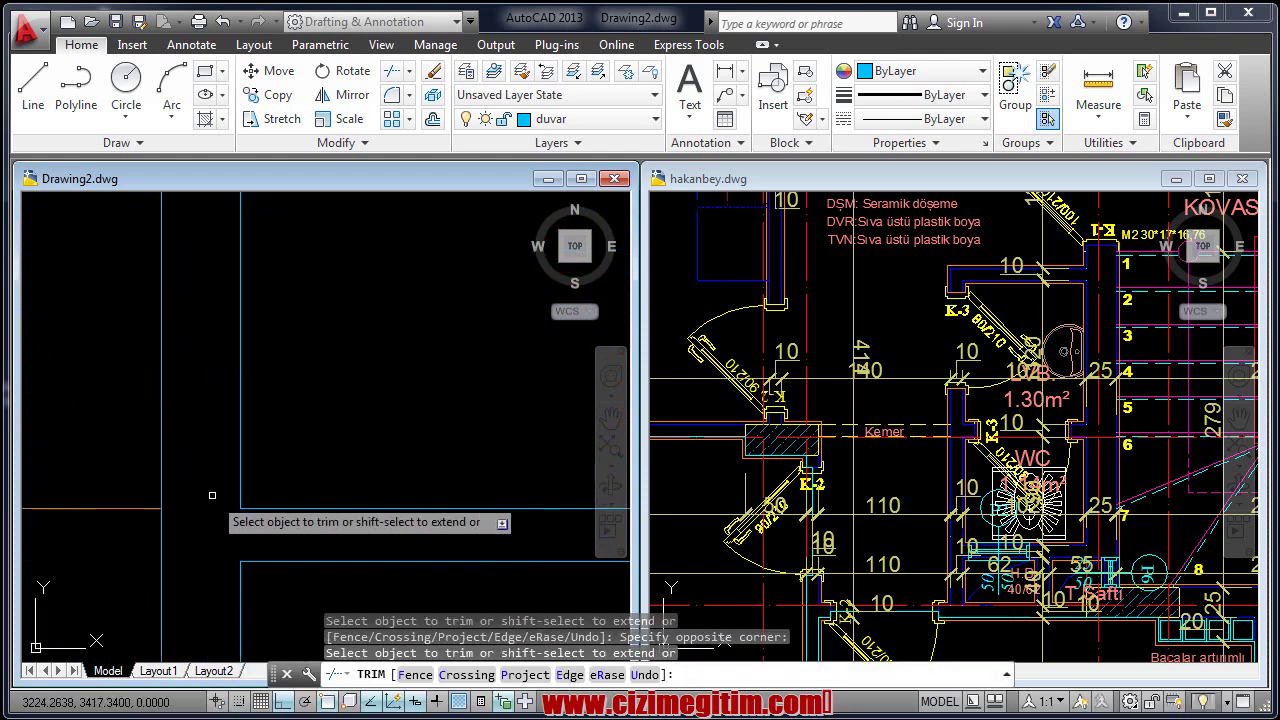
scroll(220, 508, down, 2)
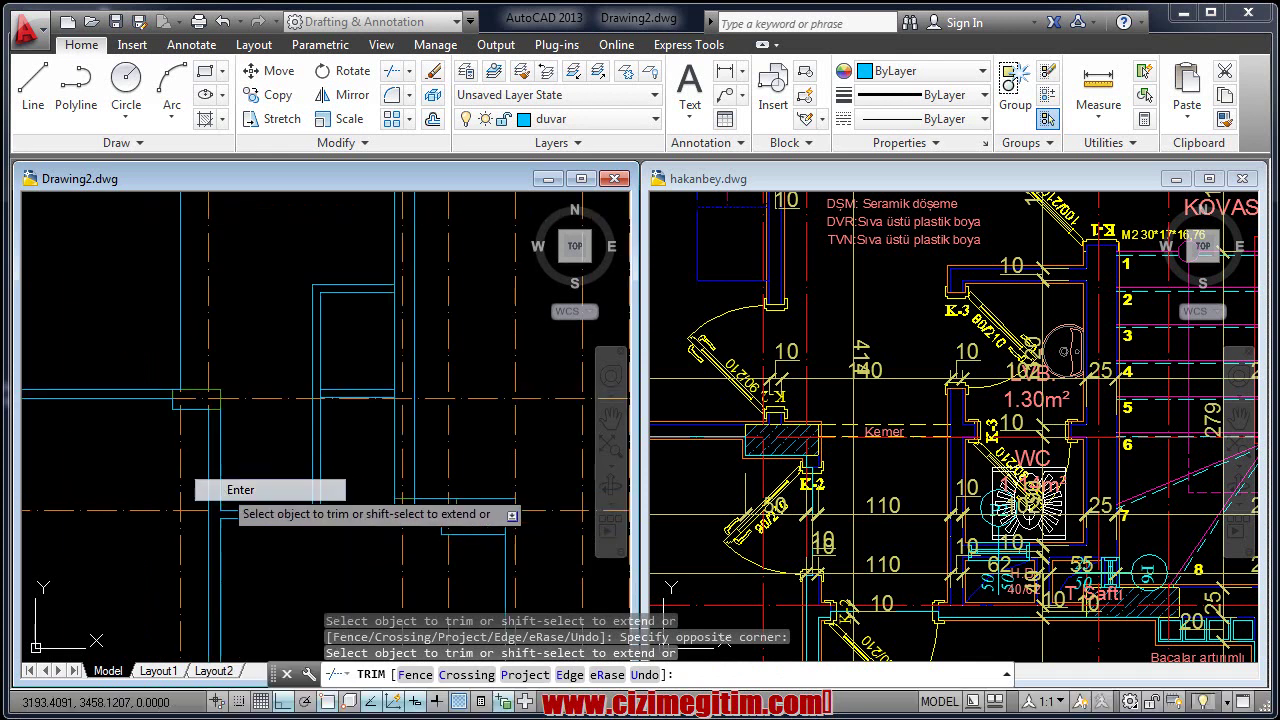
click(240, 489)
Repeat TRIM and cut away more excess wall lines with a window selection.
scroll(394, 523, up, 2)
scroll(337, 449, up, 2)
right_click(352, 450)
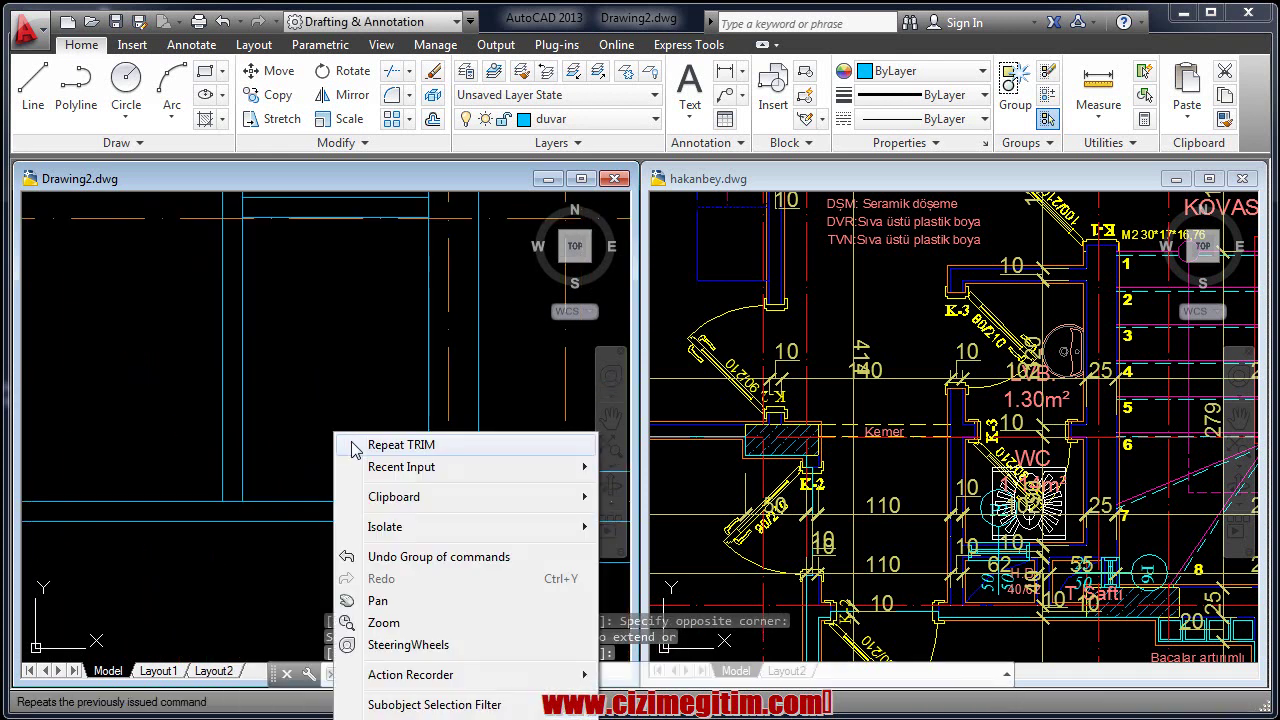
click(400, 445)
key(Return)
scroll(245, 515, up, 2)
click(245, 515)
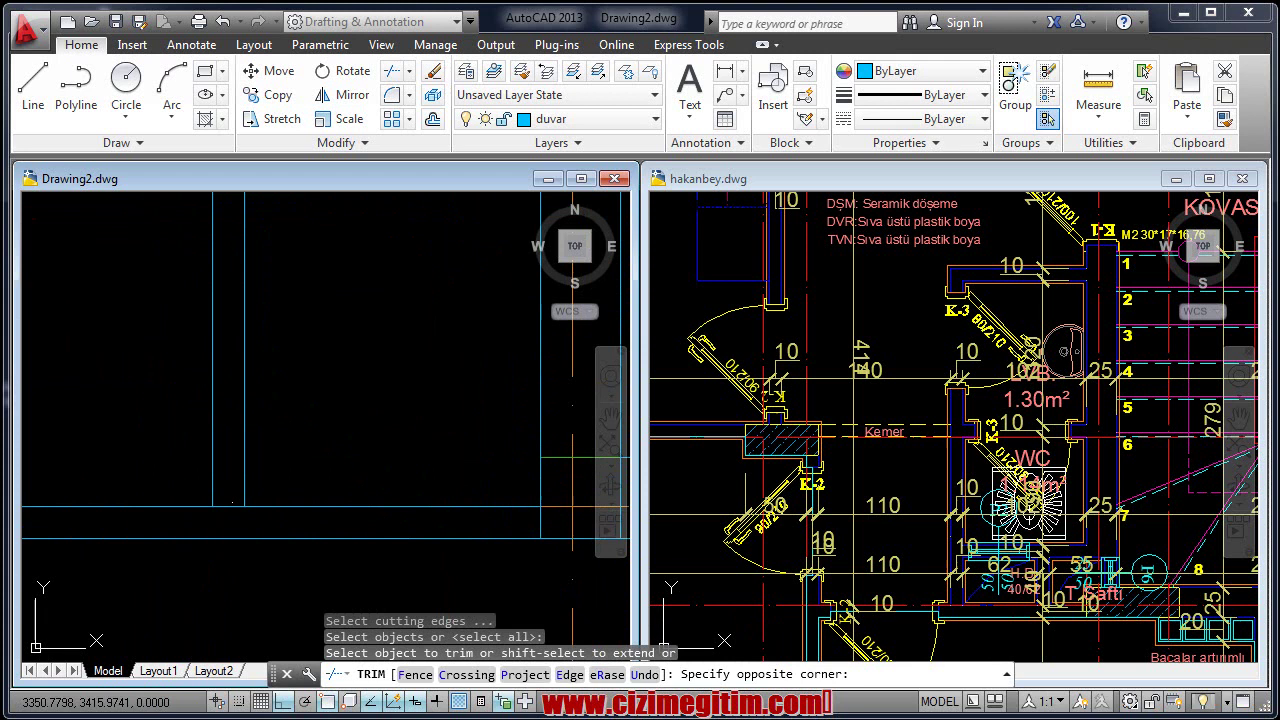
click(223, 512)
scroll(231, 503, down, 1)
scroll(260, 480, up, 1)
Trim two more overhanging line ends individually, then end the trim command.
click(227, 454)
click(205, 458)
scroll(227, 464, down, 3)
middle_drag(267, 453, 273, 454)
scroll(273, 454, up, 3)
right_click(372, 482)
click(420, 494)
Zoom out and make the hakanbey.dwg plan the active drawing.
scroll(350, 350, down, 2)
scroll(336, 291, down, 2)
scroll(390, 490, down, 2)
scroll(390, 492, down, 2)
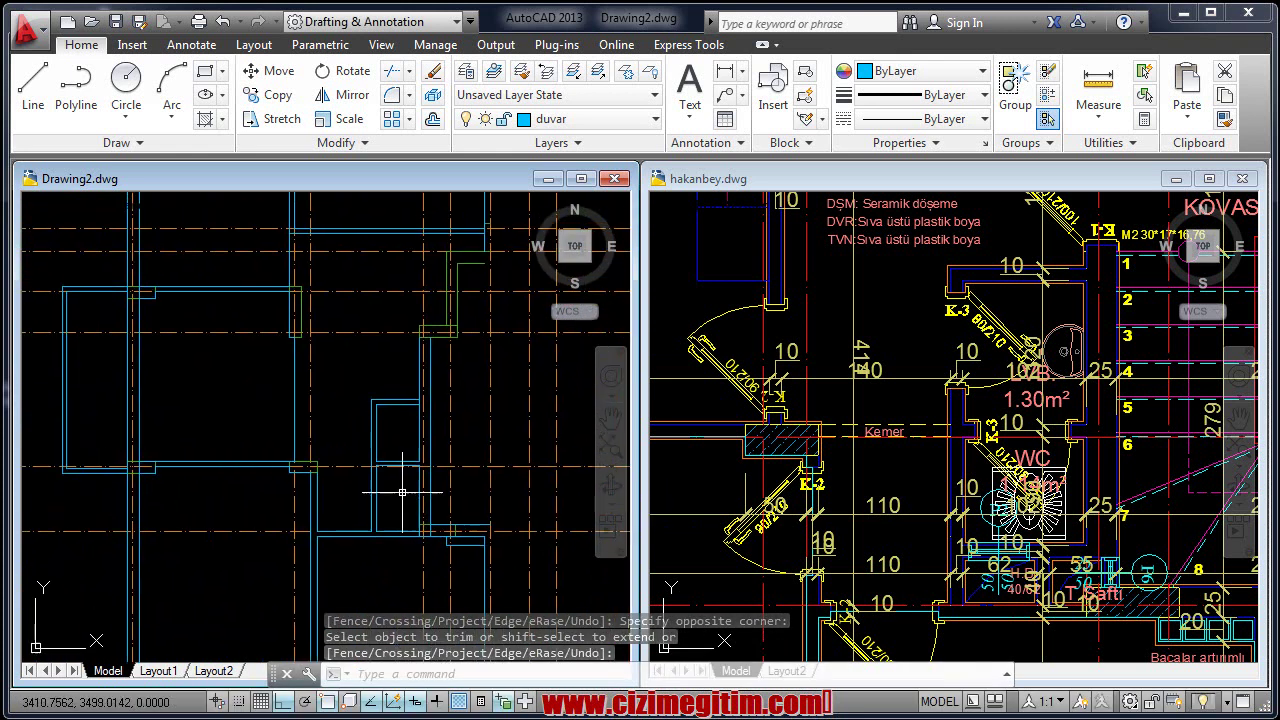
middle_drag(366, 443, 360, 540)
click(978, 520)
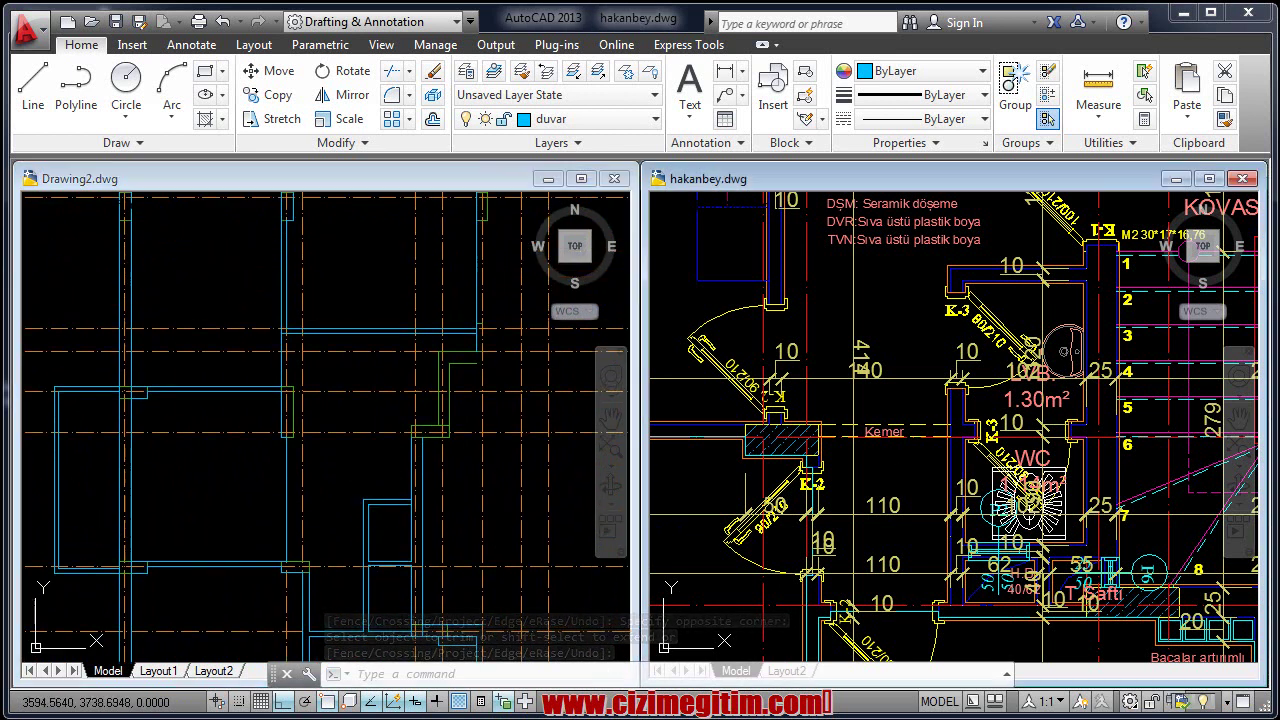